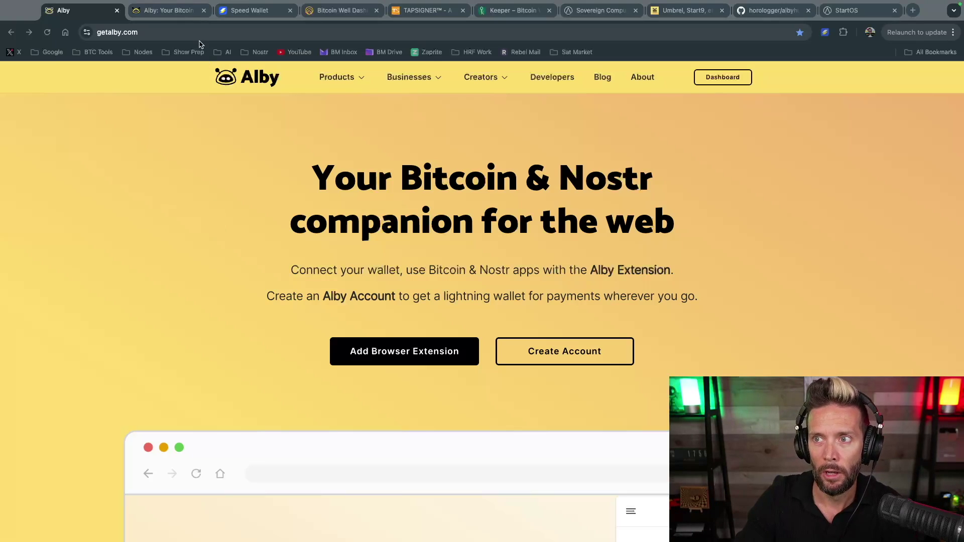
# Step: Switch to the 'Alby: Your Bitcoin' tab to show the Create a new Alby Account form
pyautogui.click(170, 11)
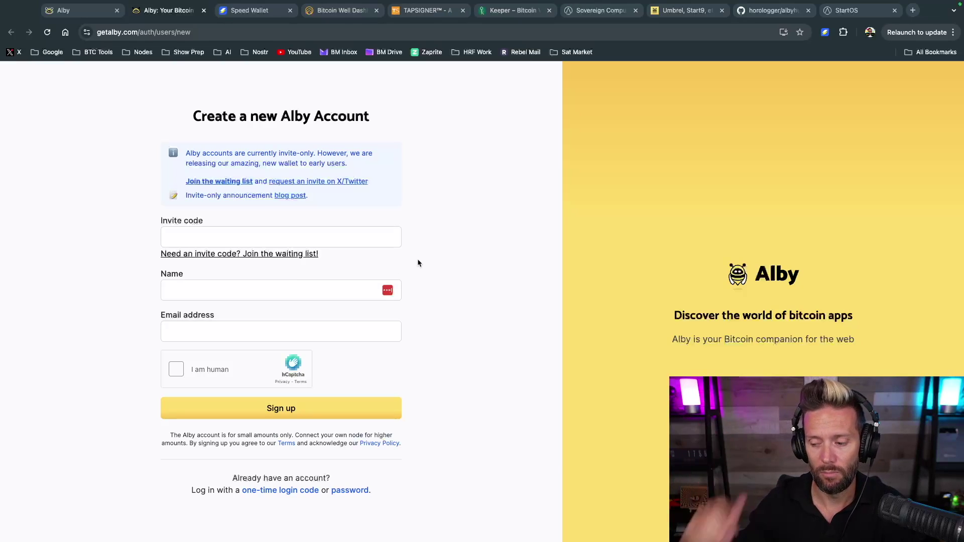
# Step: Cycle through the Speed Wallet, Bitcoin Well, TAPSIGNER, Keeper and Start9 tabs
pyautogui.click(241, 12)
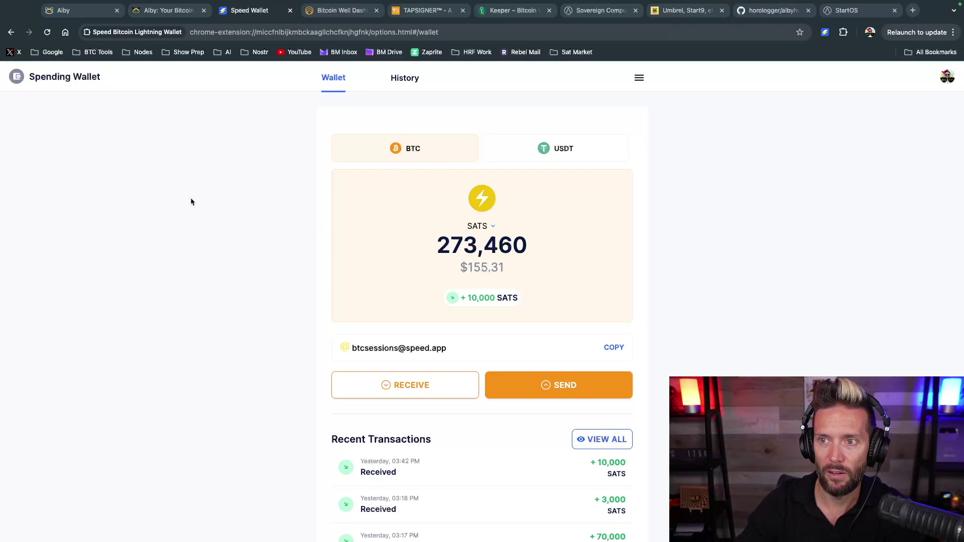
pyautogui.click(328, 13)
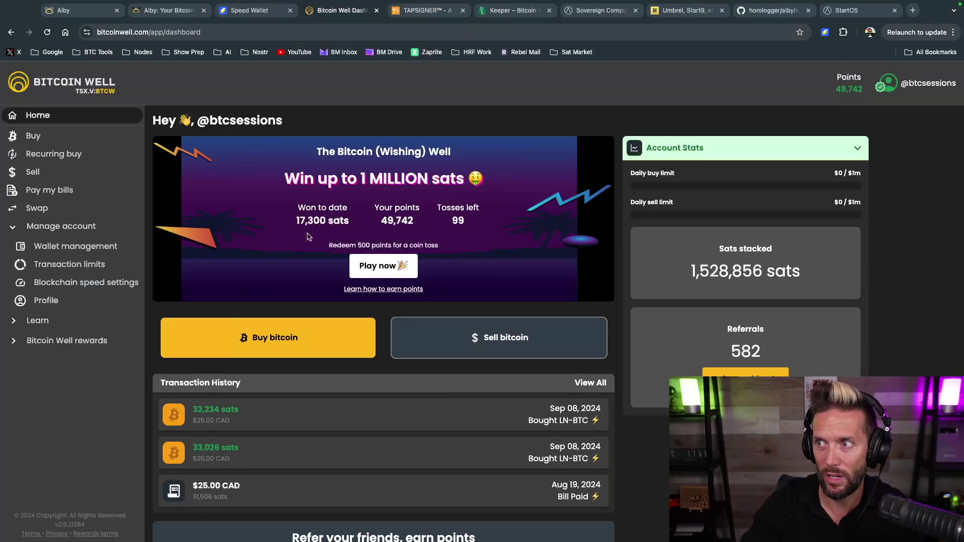
pyautogui.click(415, 16)
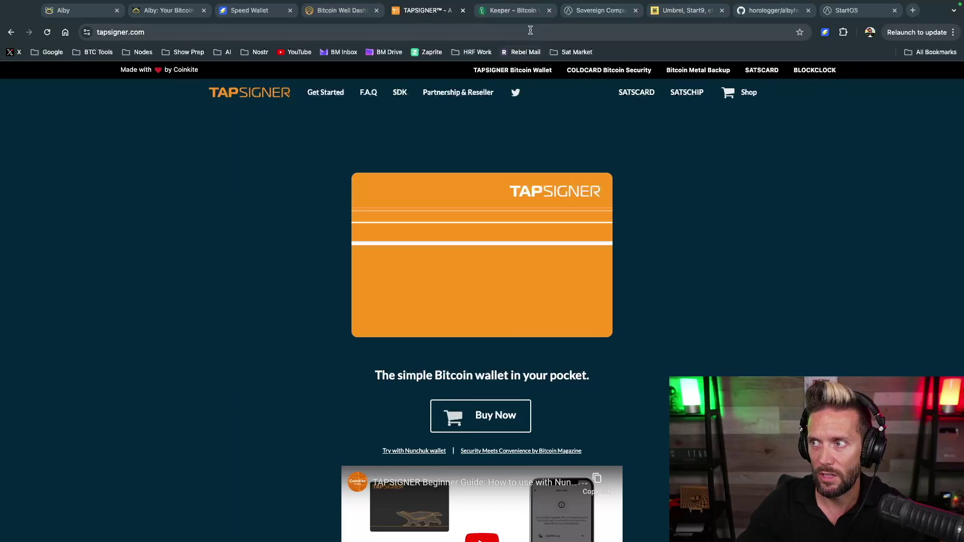
pyautogui.click(517, 12)
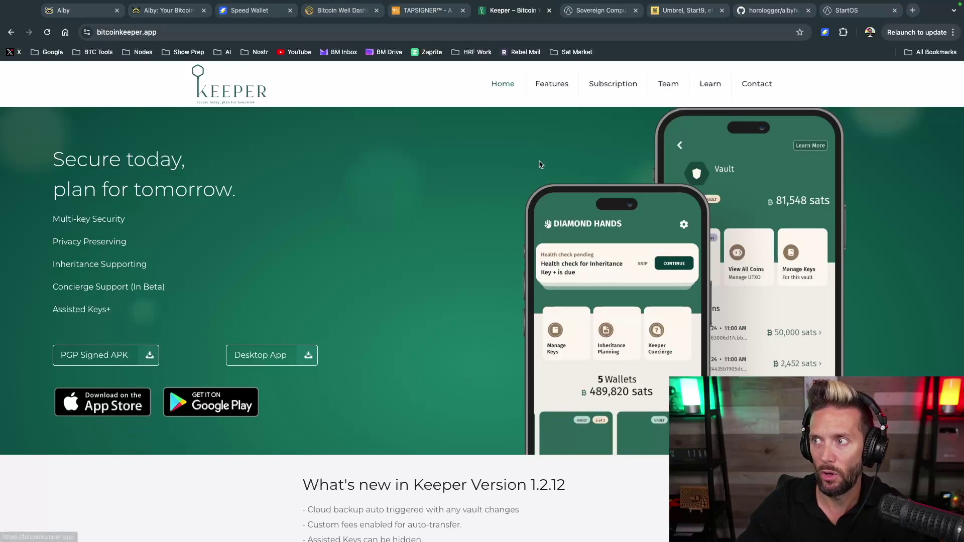
pyautogui.click(580, 13)
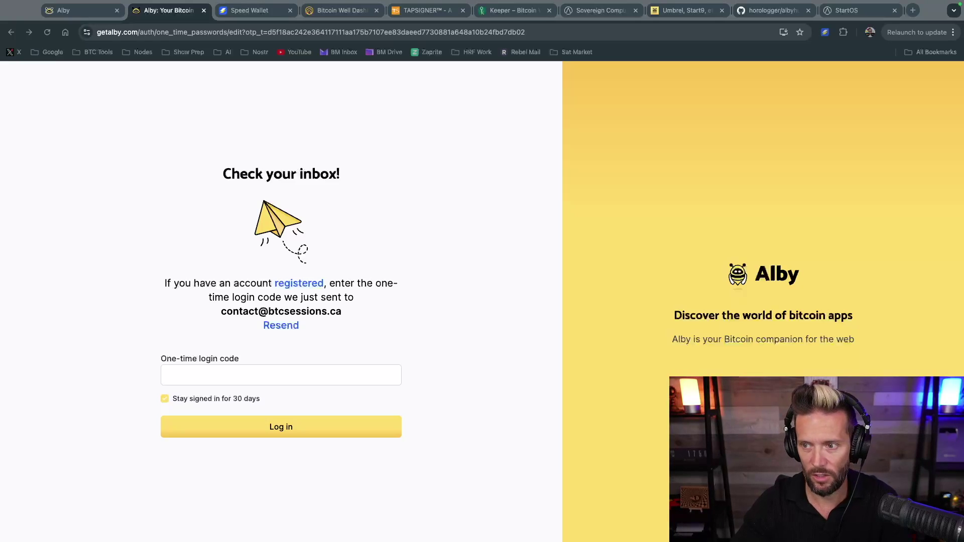
# Step: Paste the emailed one-time login code and log in to Alby
pyautogui.click(210, 375)
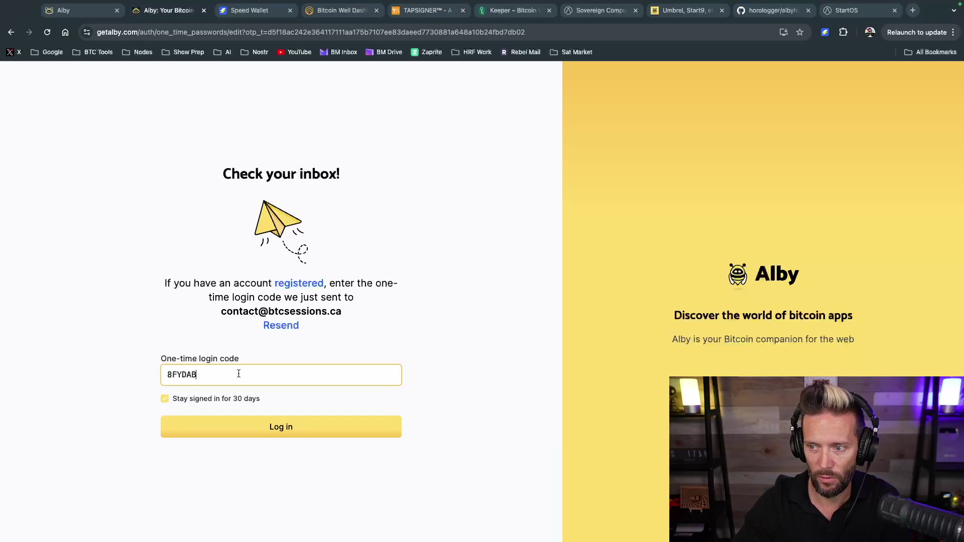
pyautogui.click(281, 427)
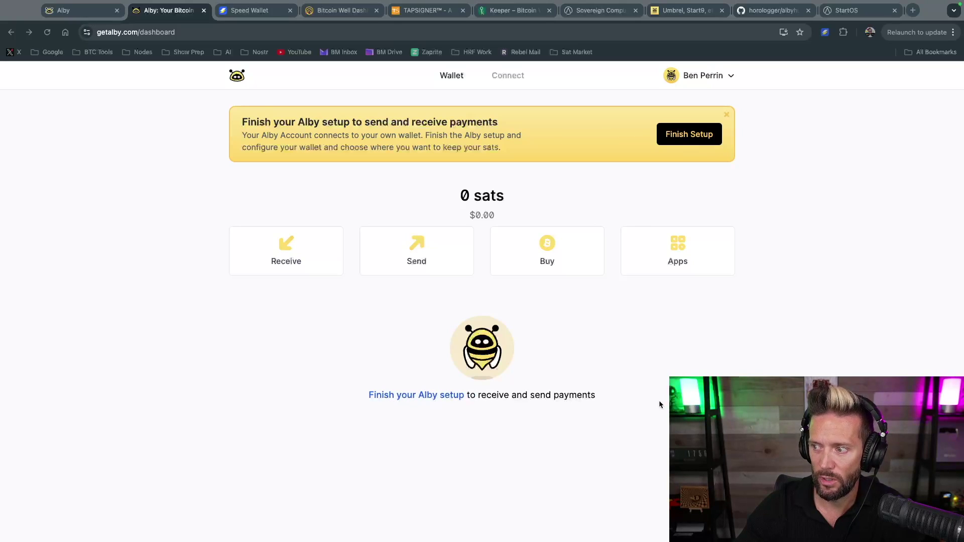
# Step: Choose Finish Setup on the dashboard banner and continue past the Meet Alby Account introduction
pyautogui.click(687, 133)
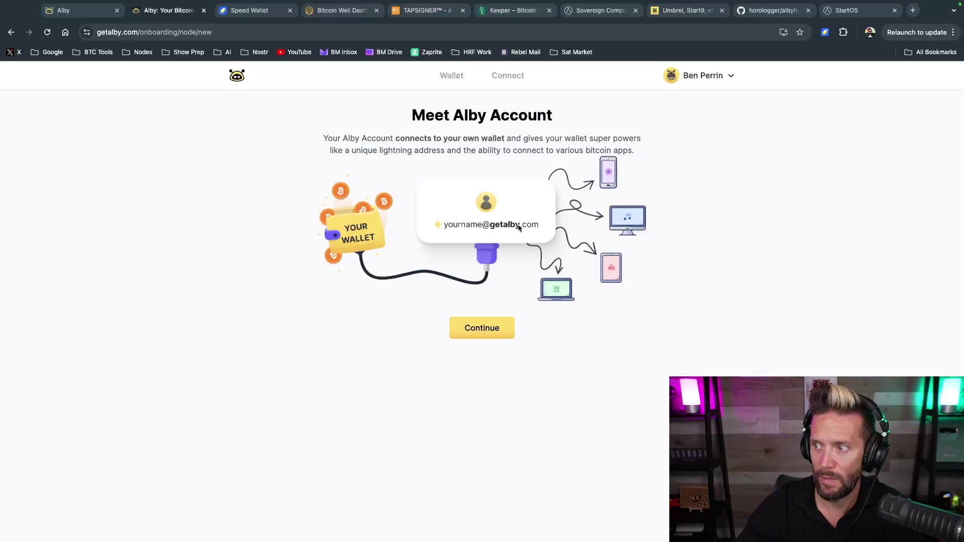
pyautogui.click(473, 329)
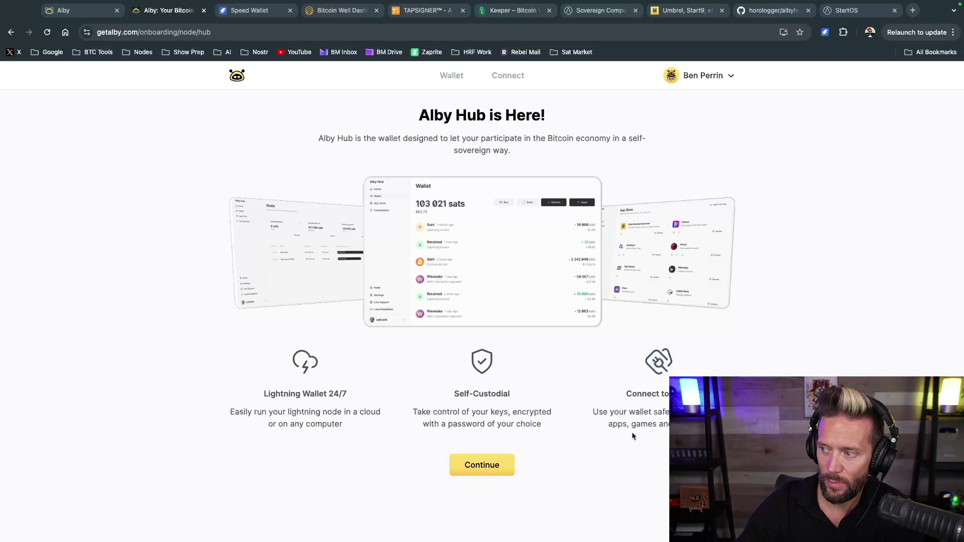
# Step: Continue from the Alby Hub is Here! page to the hosting options
pyautogui.click(470, 468)
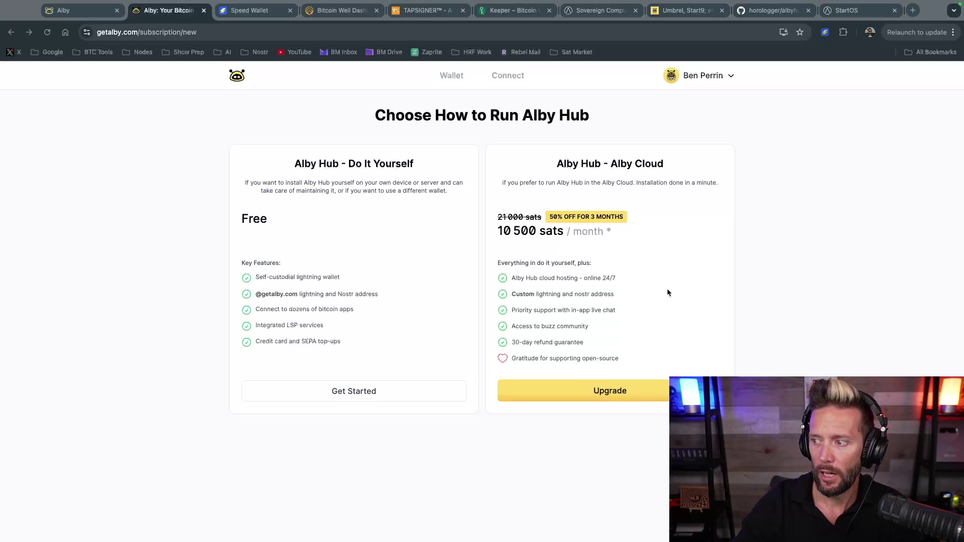
# Step: Upgrade to the Alby Cloud plan at 10 500 sats/month
pyautogui.click(600, 392)
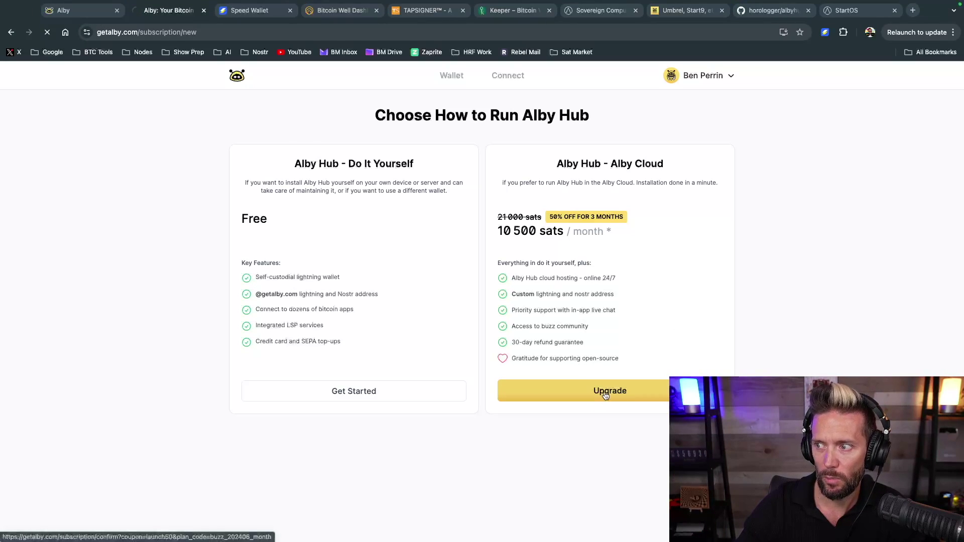
pyautogui.click(606, 394)
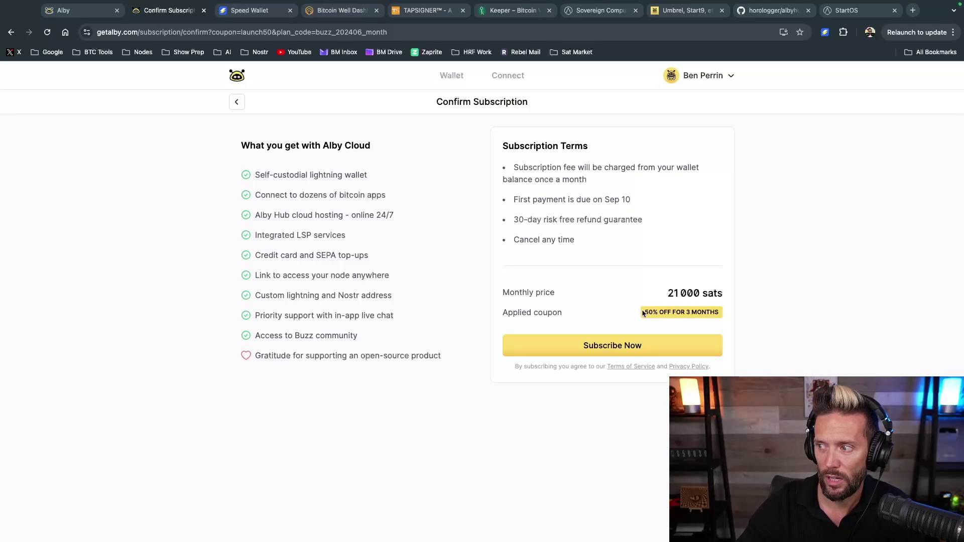
# Step: Subscribe to Alby Cloud with the 50% off for 3 months coupon
pyautogui.click(605, 346)
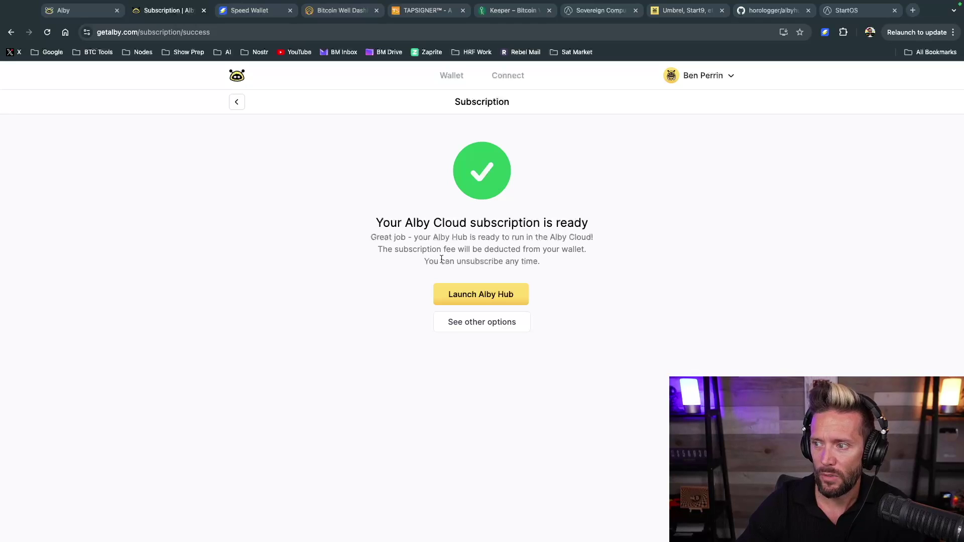
# Step: Launch the newly subscribed Alby Hub in its own tab
pyautogui.click(460, 296)
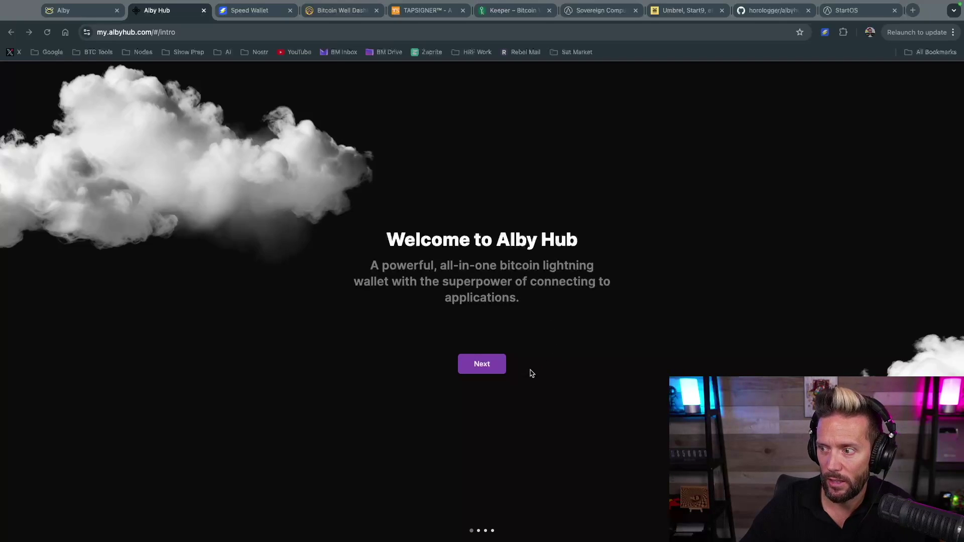
# Step: Advance through the Alby Hub intro slides, past Anywhere & Anytime and Your Keys Are Safe
pyautogui.click(483, 365)
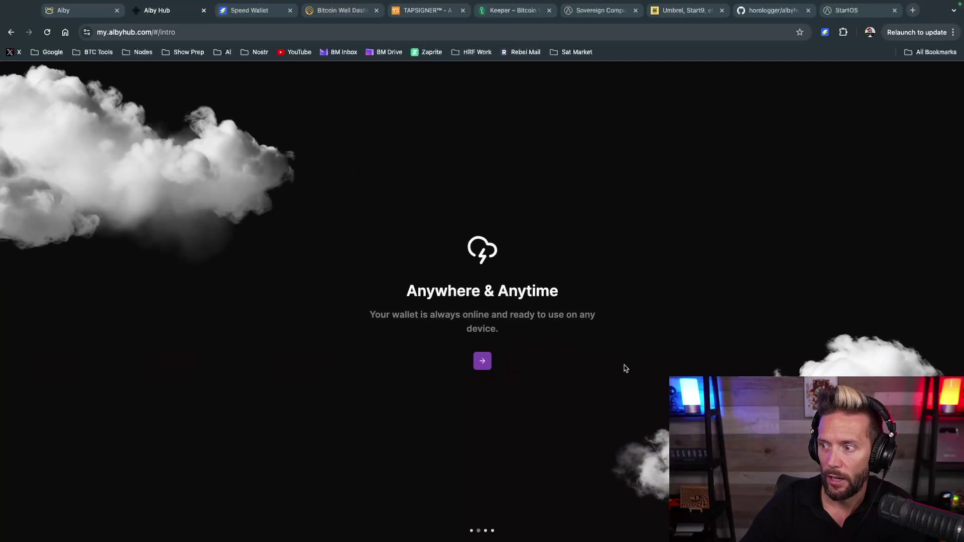
pyautogui.click(484, 365)
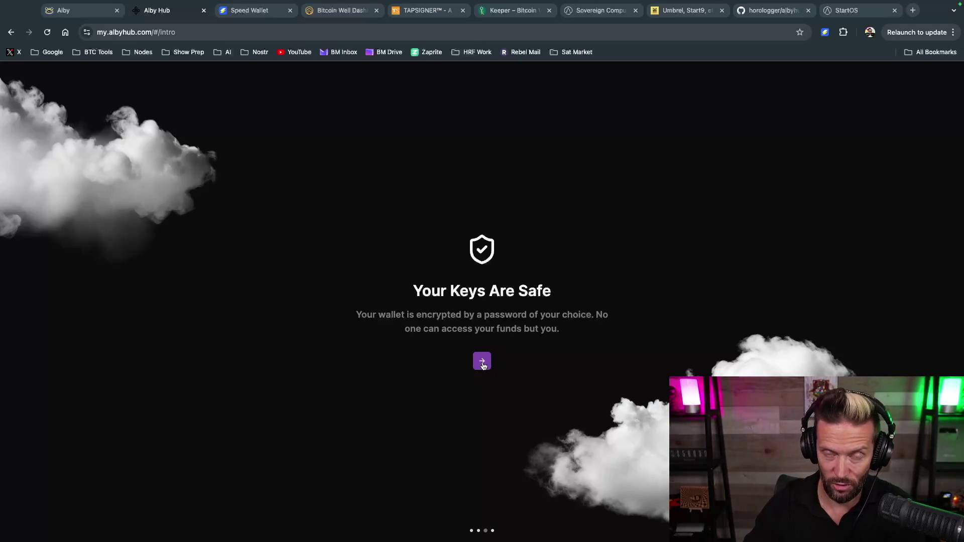
pyautogui.click(482, 362)
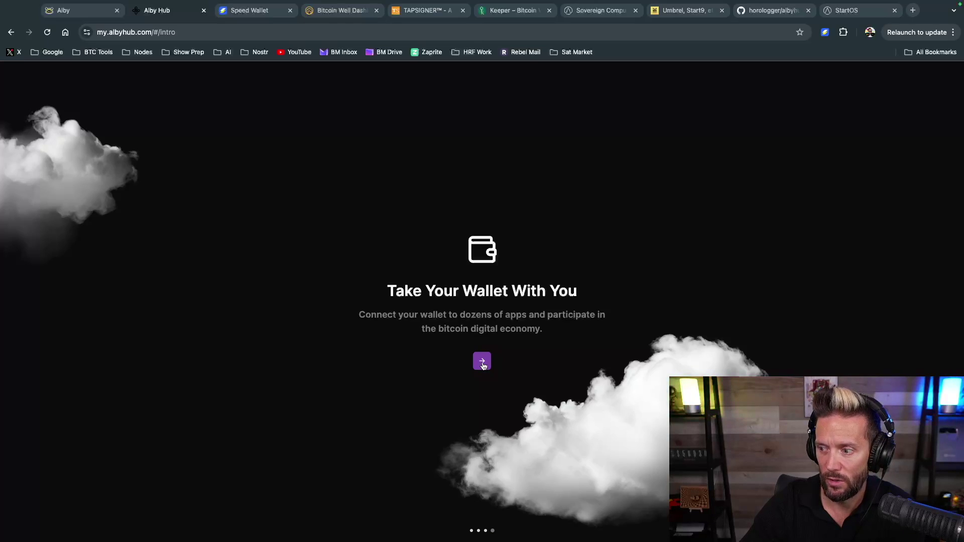
pyautogui.click(483, 363)
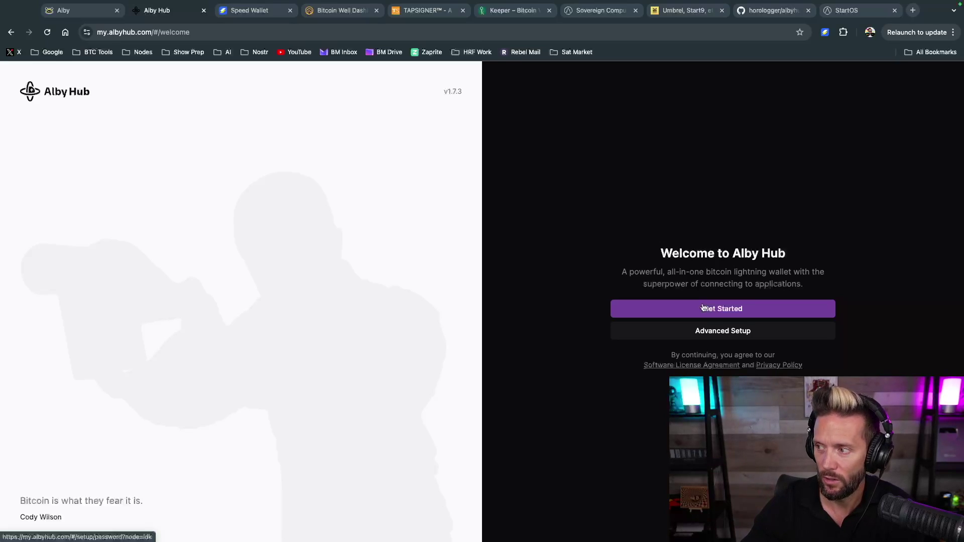
# Step: Start the standard Alby Hub setup from the Welcome page
pyautogui.click(718, 310)
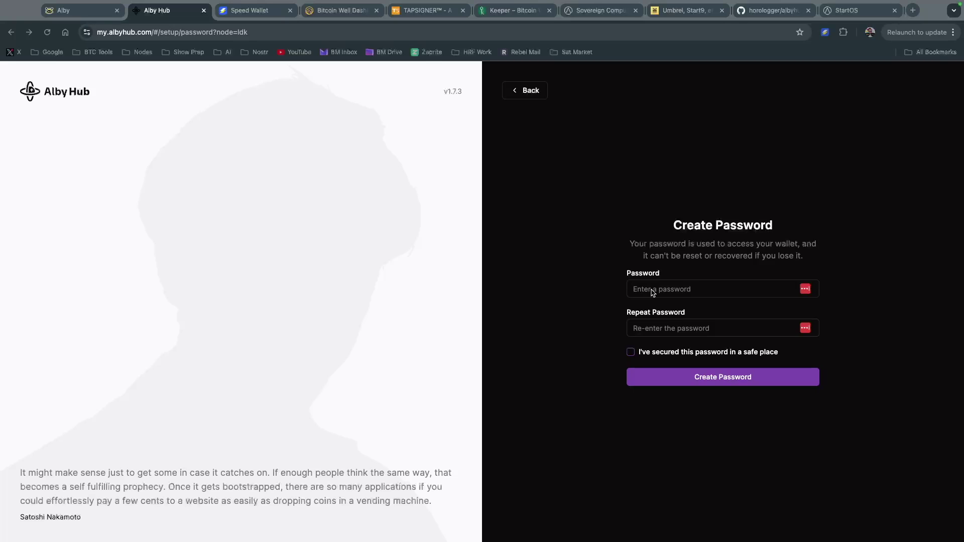
# Step: Enter the new hub password, accept both confirmations, and finish setting up the hub
pyautogui.click(653, 293)
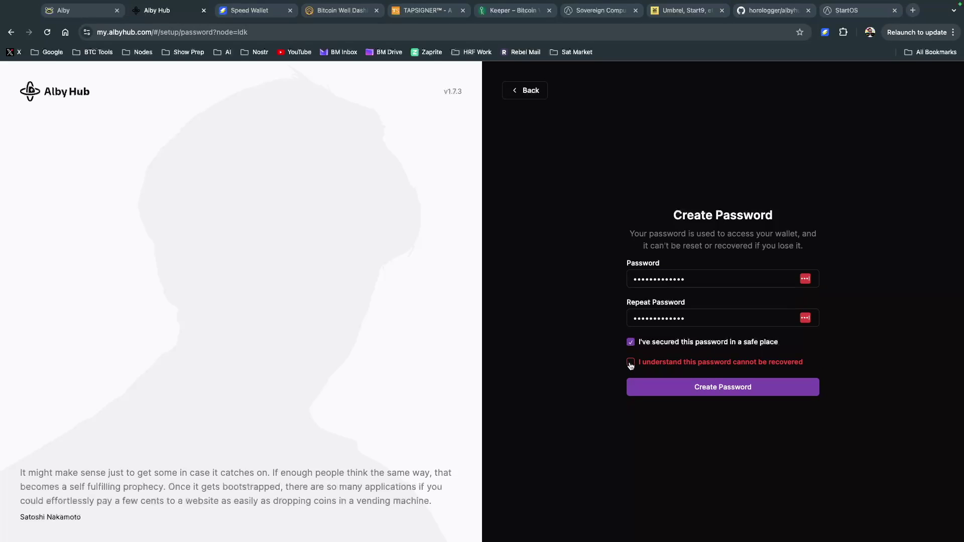
pyautogui.click(720, 388)
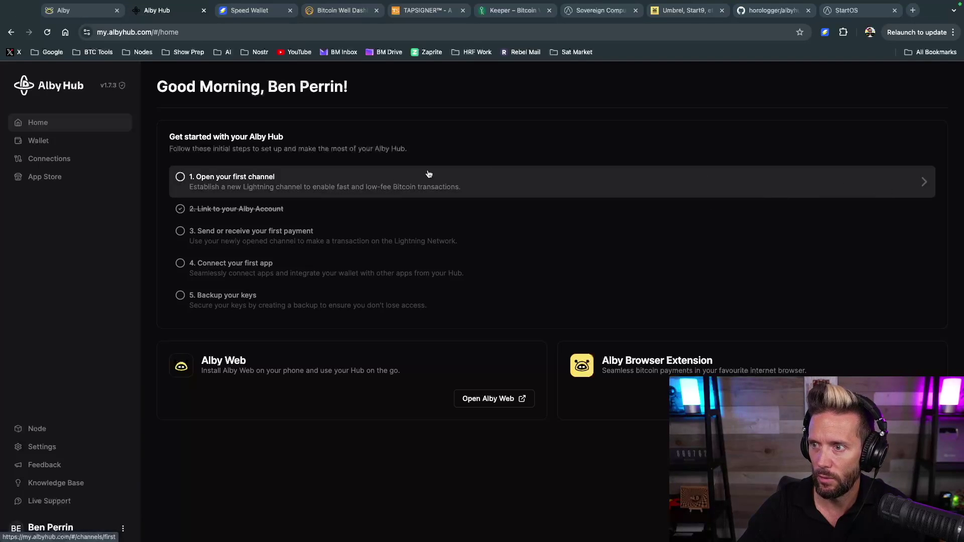
# Step: Open the '1. Open your first channel' item from the getting-started checklist
pyautogui.click(317, 179)
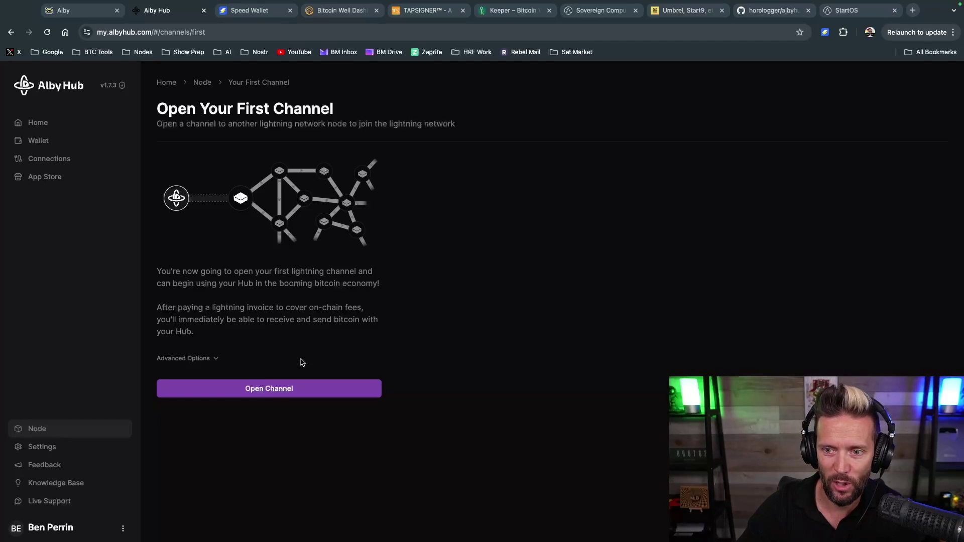
# Step: Request the first channel's 16,564-sat invoice, copy it, and open Speed Wallet showing 273,460 sats
pyautogui.click(269, 394)
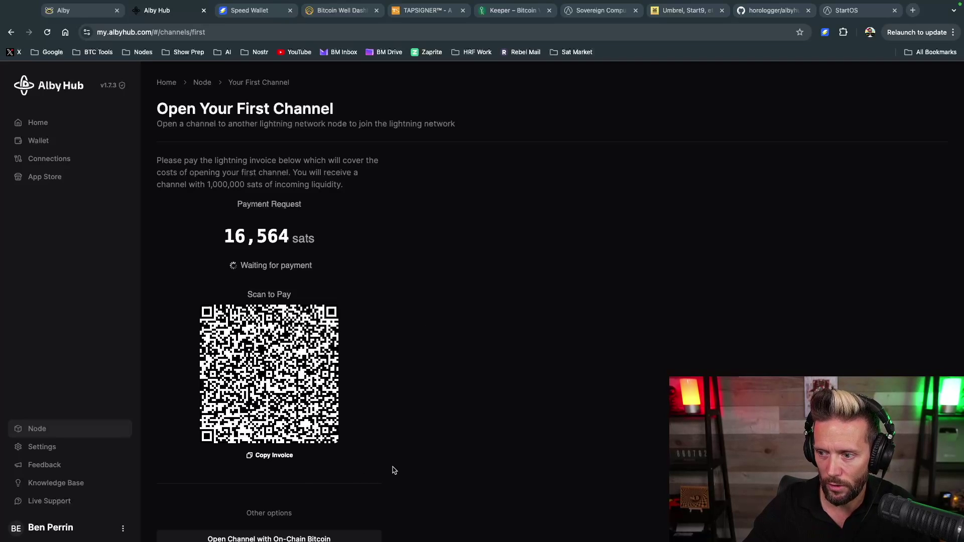
pyautogui.scroll(-2, 457, 412)
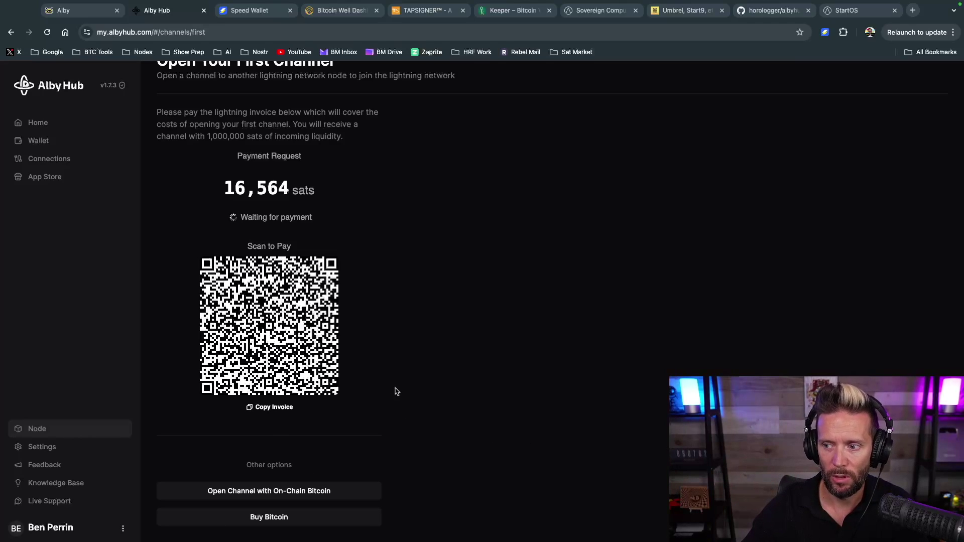
pyautogui.click(265, 410)
pyautogui.scroll(2, 450, 351)
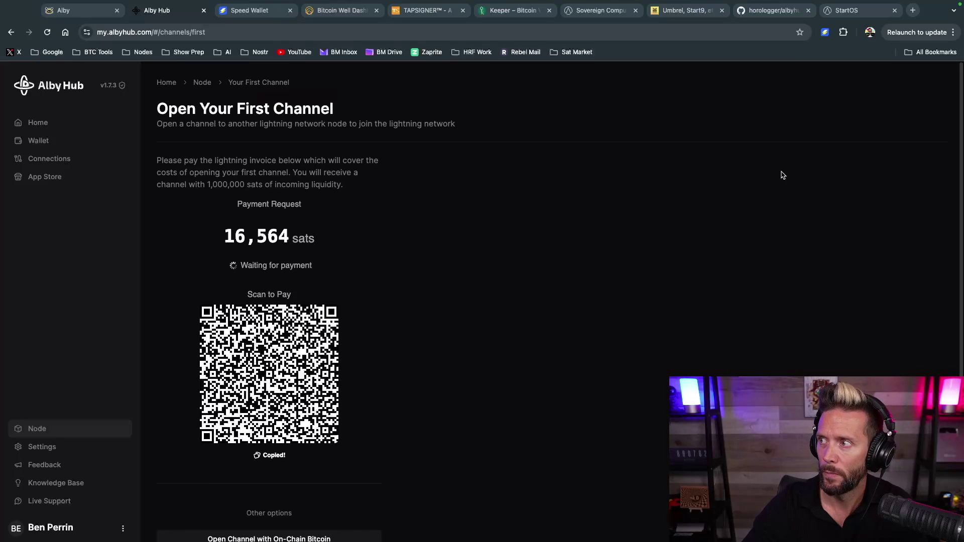
pyautogui.click(826, 33)
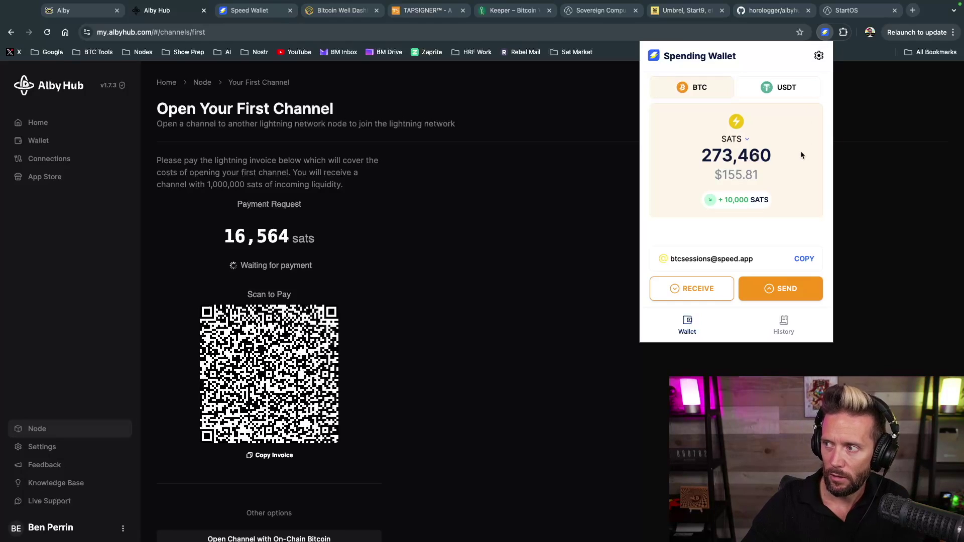
# Step: Pay the 16,564-sat channel invoice from Speed Wallet, leaving 256,879 sats
pyautogui.click(776, 295)
pyautogui.press('super+v')
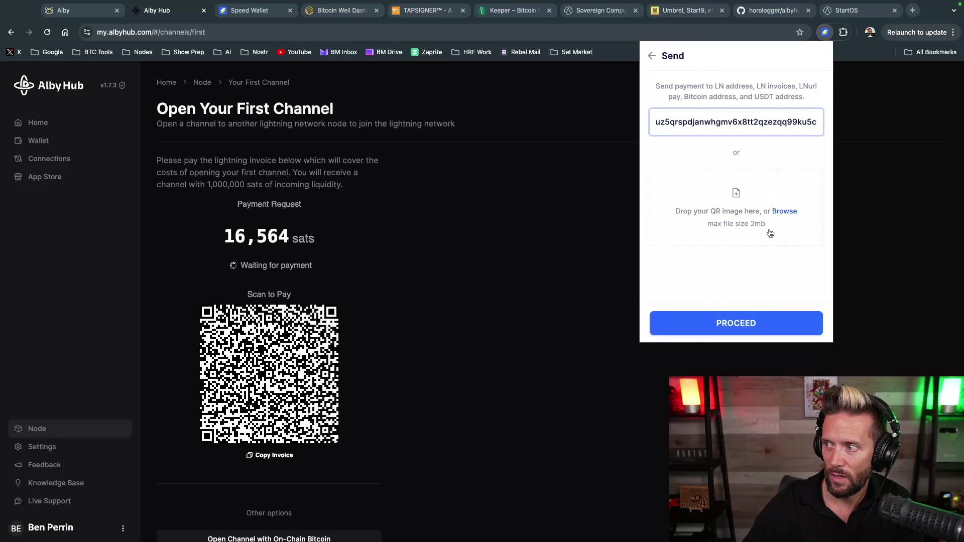
pyautogui.click(731, 323)
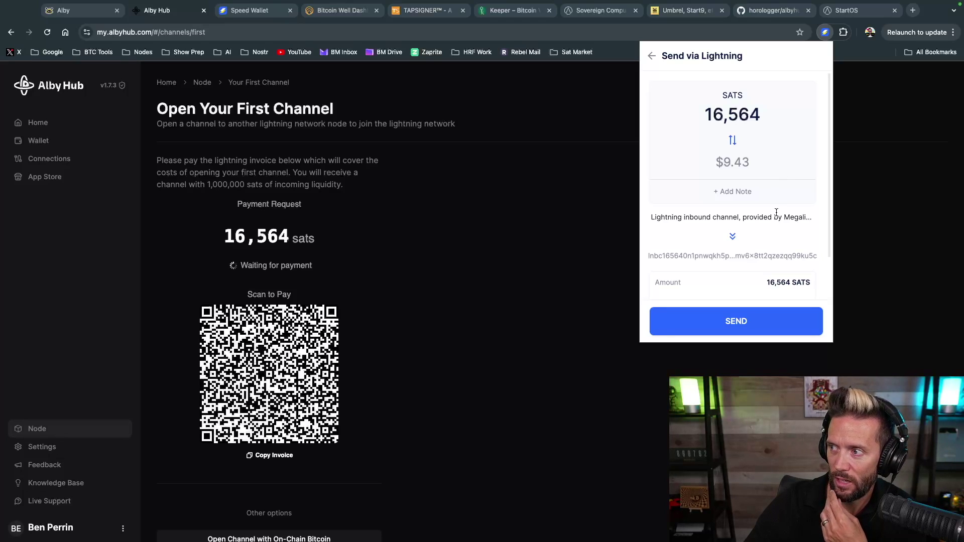
pyautogui.click(730, 319)
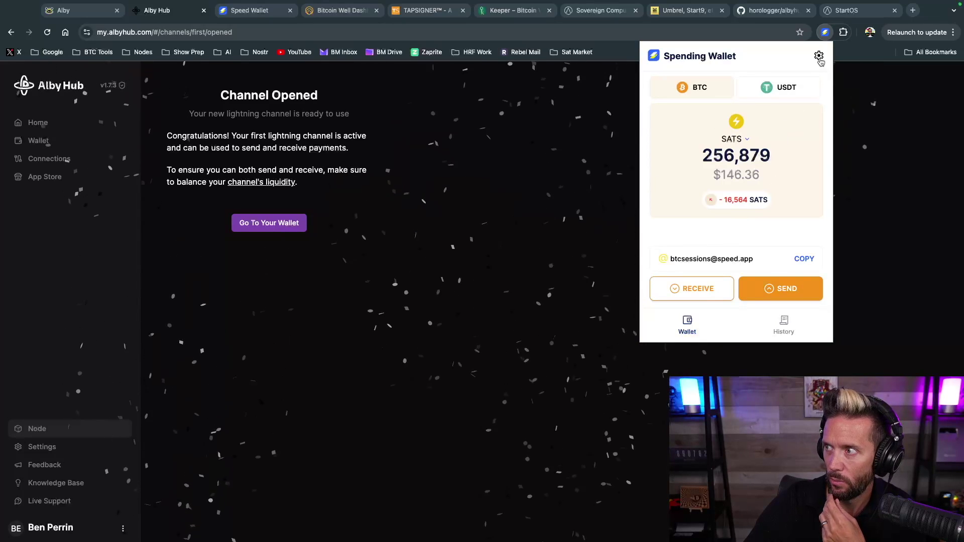
# Step: Close Speed Wallet and go to the hub's wallet page showing 0 sats
pyautogui.click(825, 32)
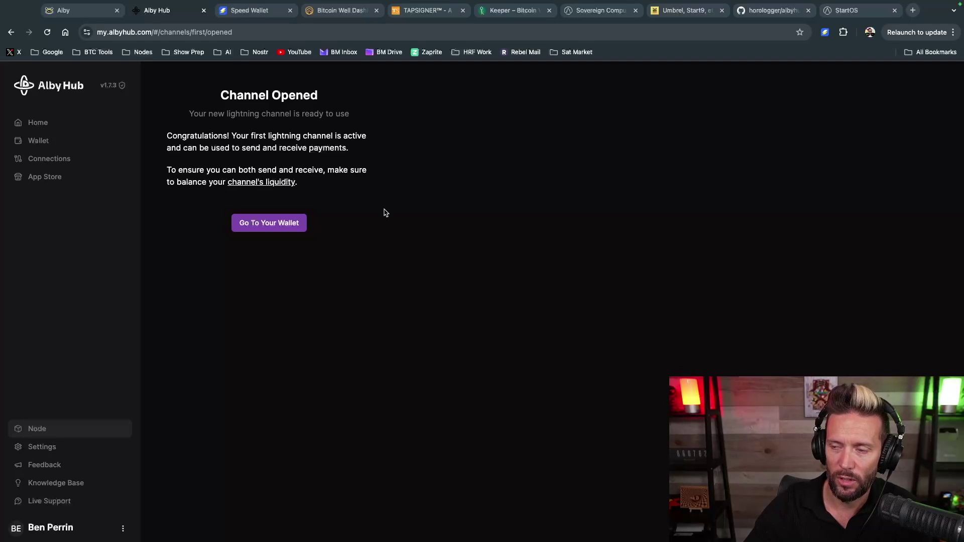
pyautogui.click(261, 224)
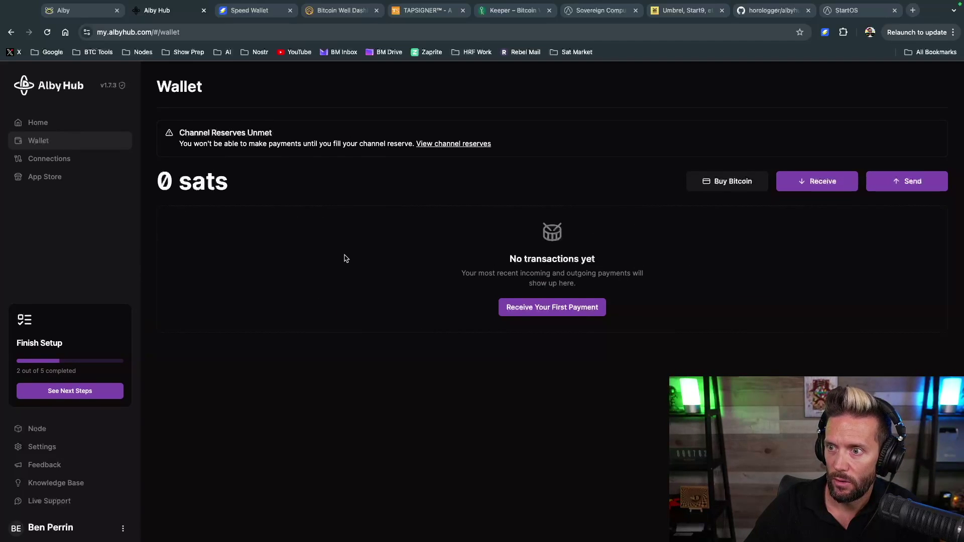
pyautogui.click(809, 182)
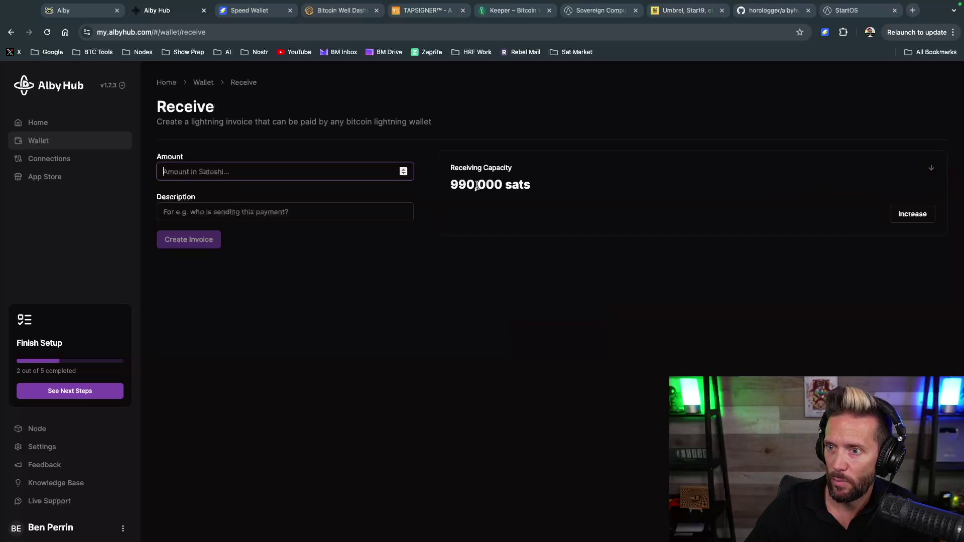
pyautogui.click(38, 141)
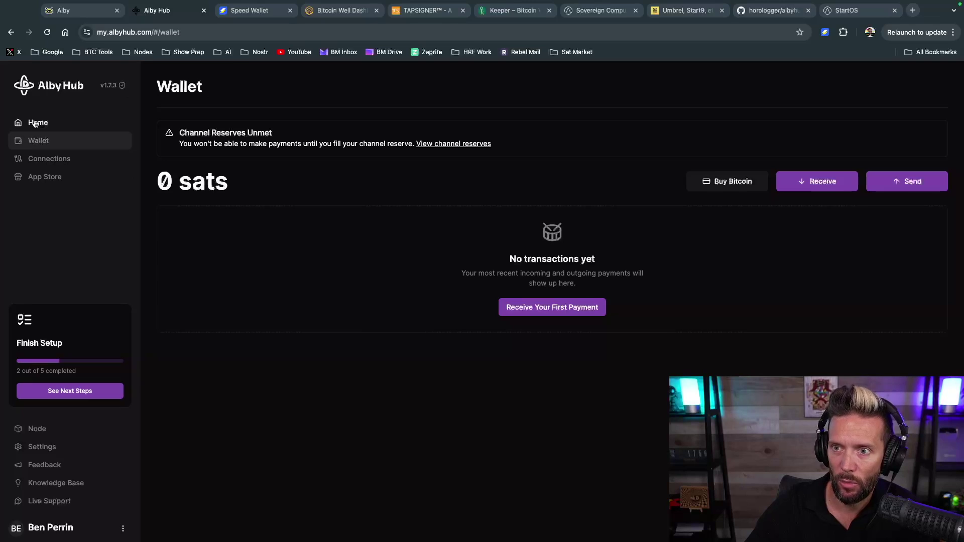
pyautogui.click(34, 125)
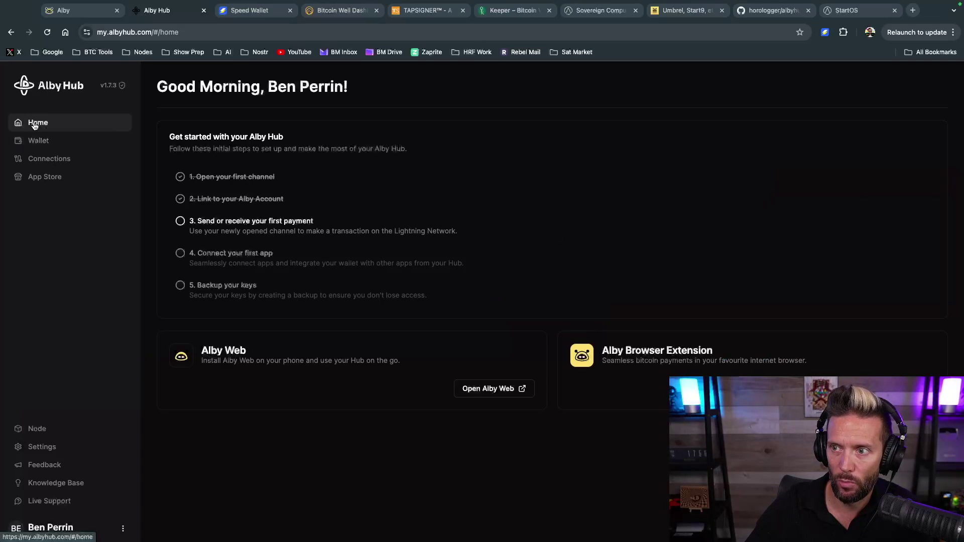
pyautogui.click(31, 143)
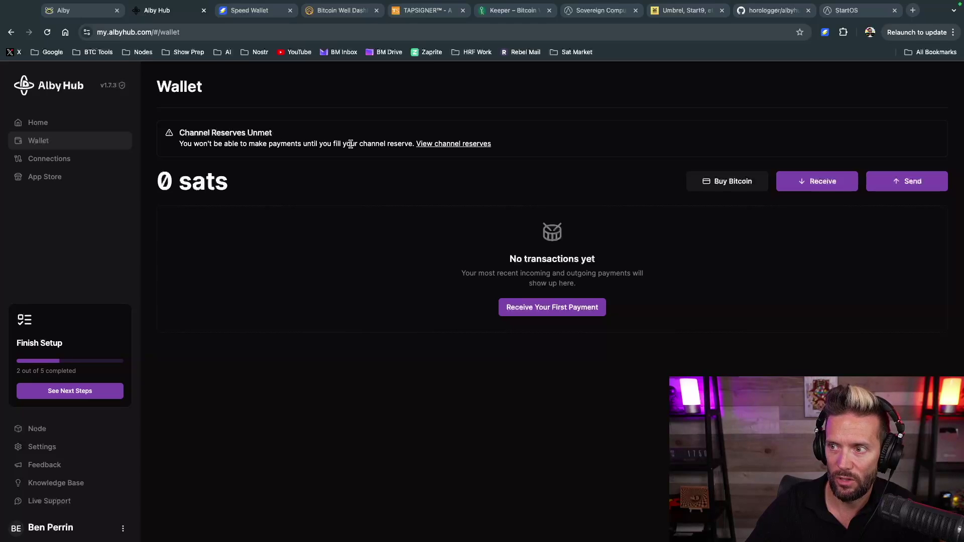
pyautogui.click(440, 145)
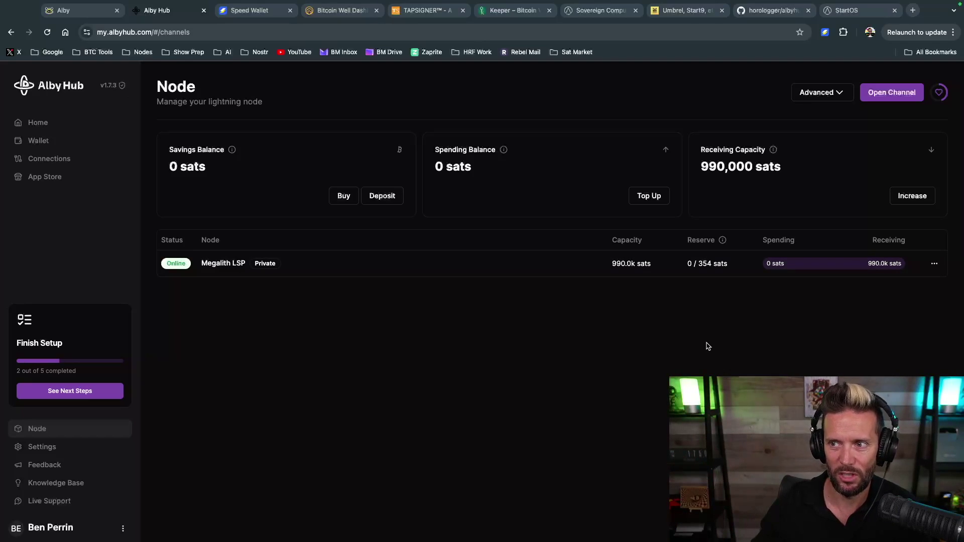
pyautogui.click(31, 139)
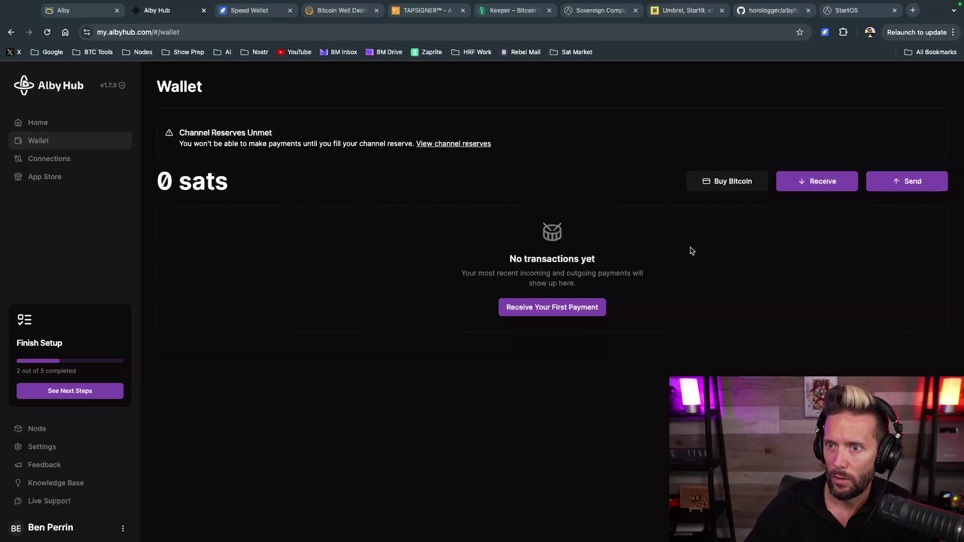
# Step: Create a 10000-sat receive invoice described 'from speed' and bring up Speed Wallet
pyautogui.click(809, 191)
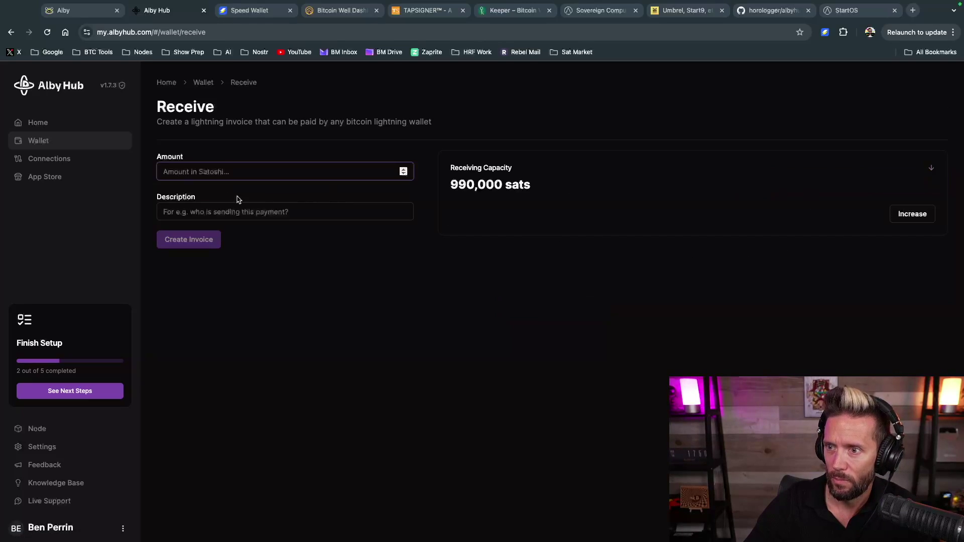
pyautogui.click(202, 172)
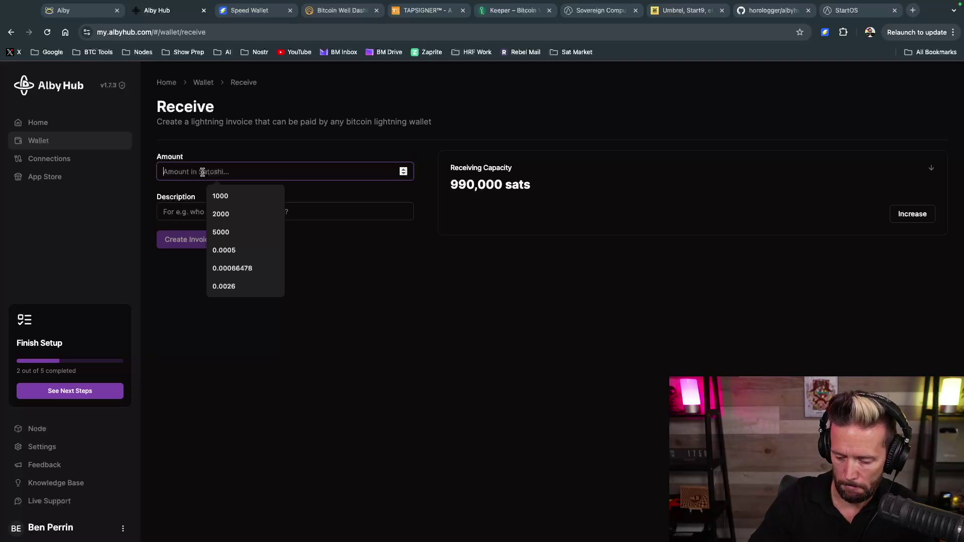
pyautogui.write('10000')
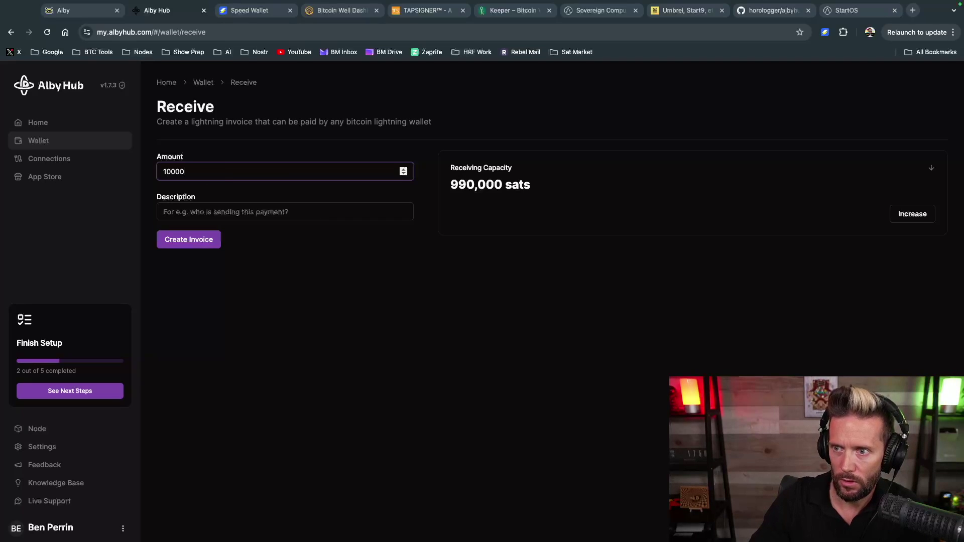
pyautogui.click(190, 212)
pyautogui.write('from speed')
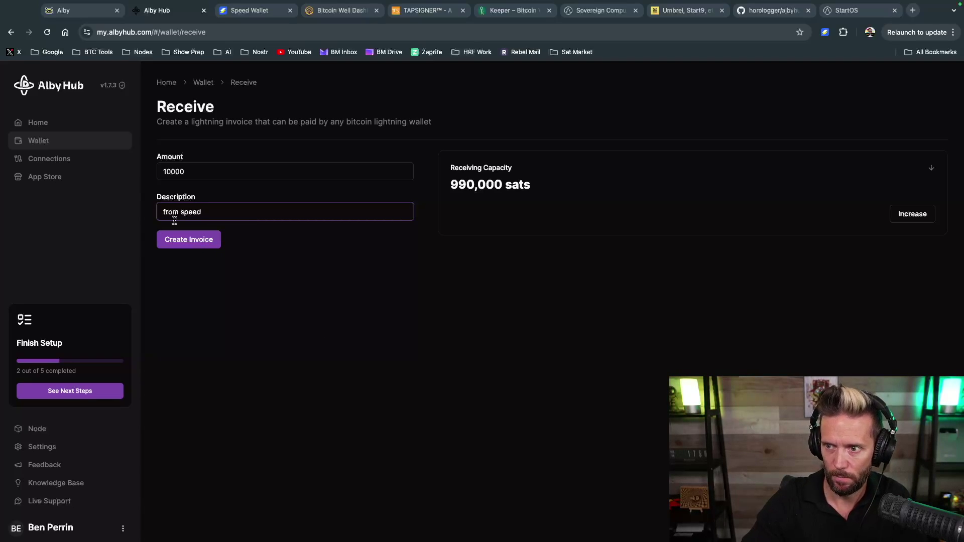
pyautogui.click(190, 243)
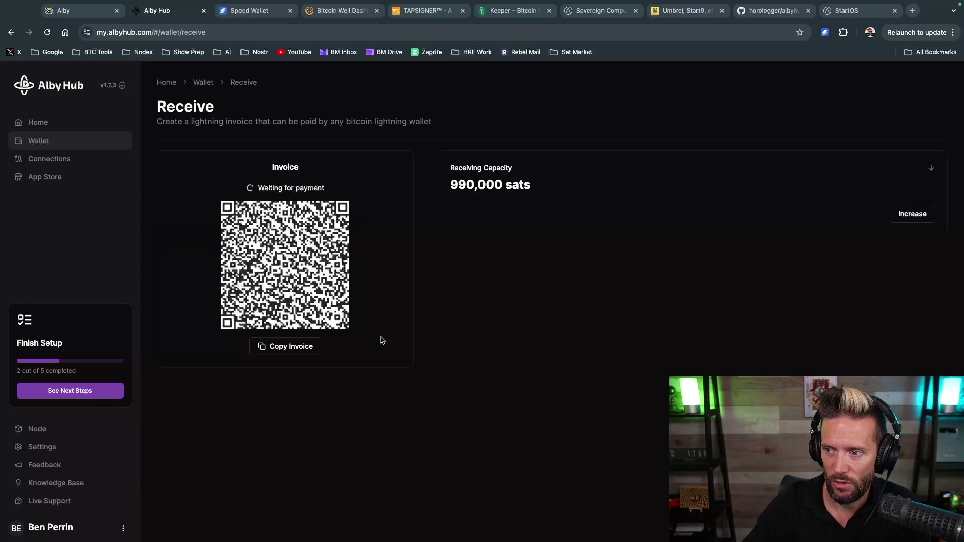
pyautogui.click(825, 32)
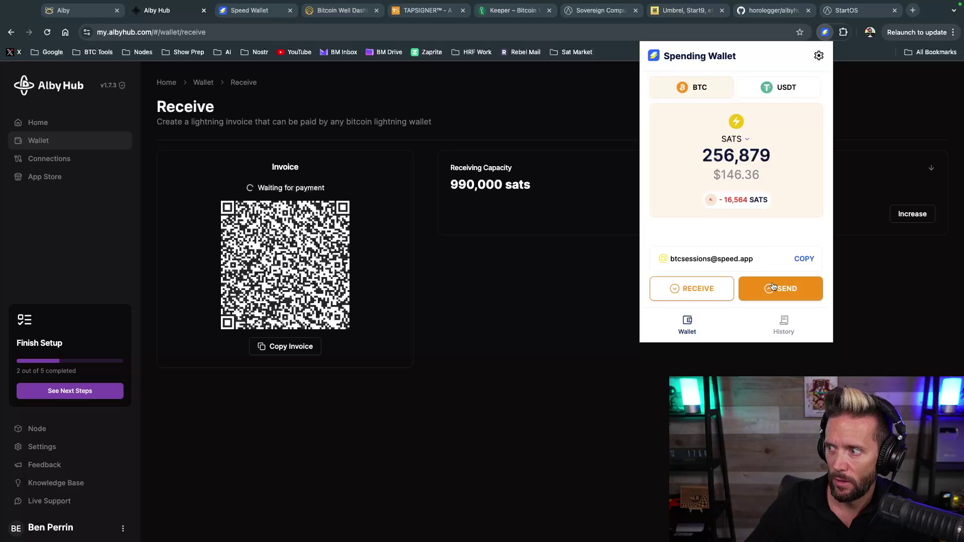
# Step: Pay the 10,000-sat Alby Hub invoice from Speed Wallet and dismiss the confirmation
pyautogui.click(774, 287)
pyautogui.hotkey('ctrl', 'v')
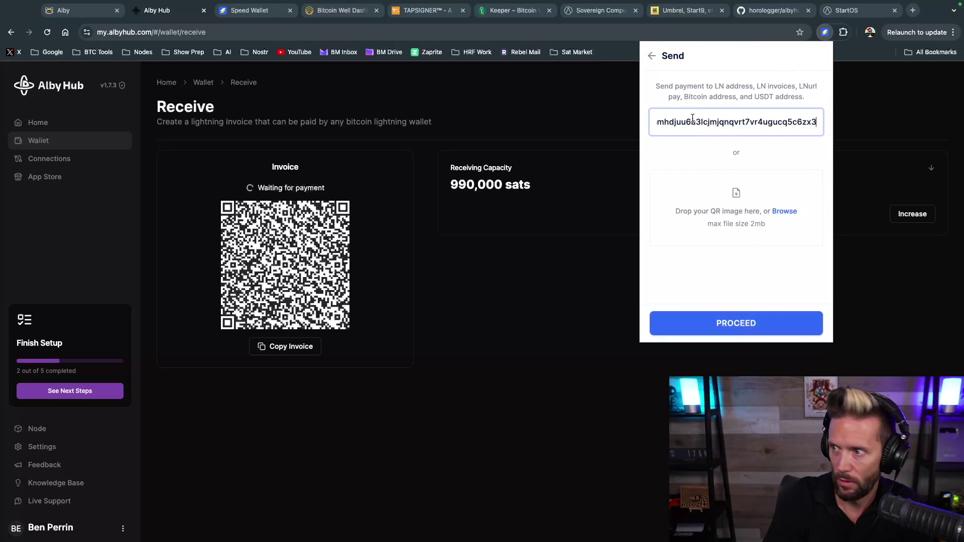
pyautogui.click(726, 317)
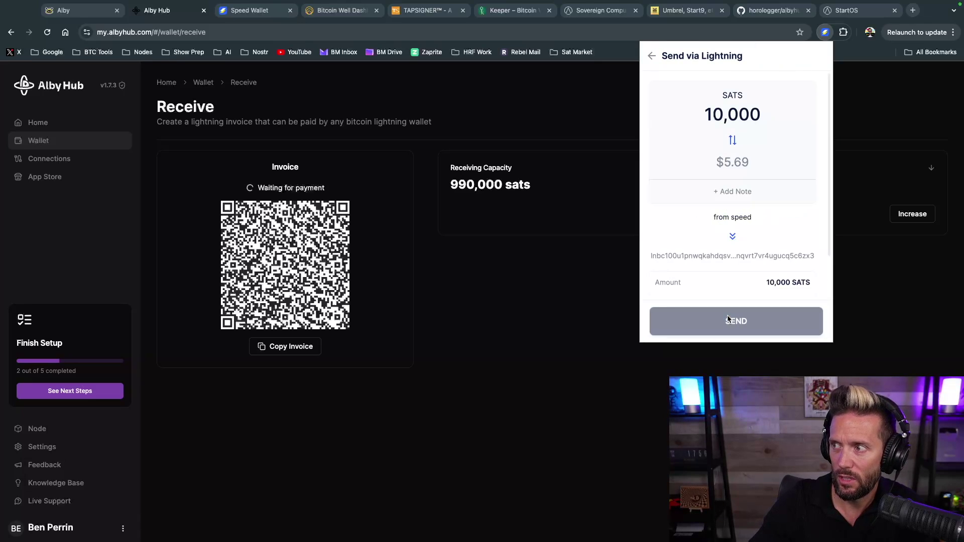
pyautogui.click(731, 320)
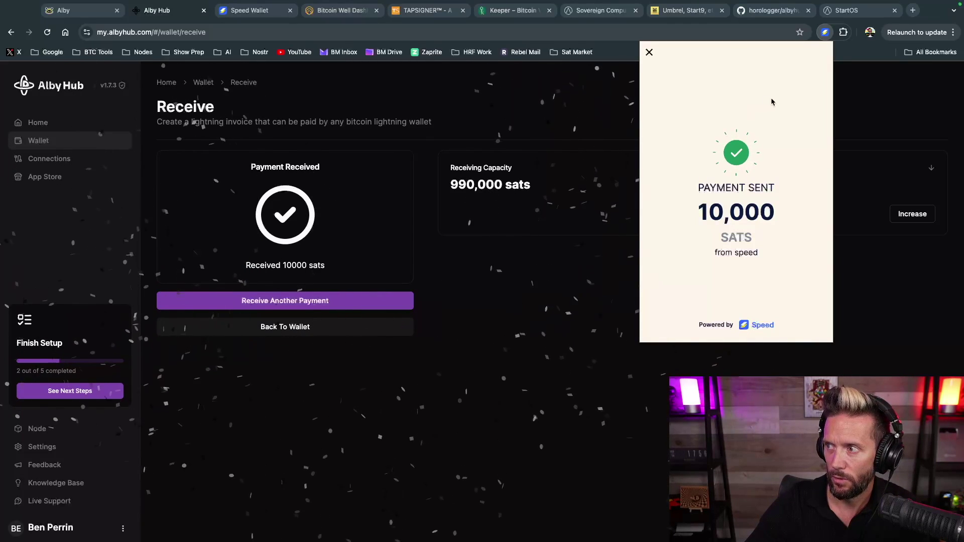
pyautogui.click(569, 263)
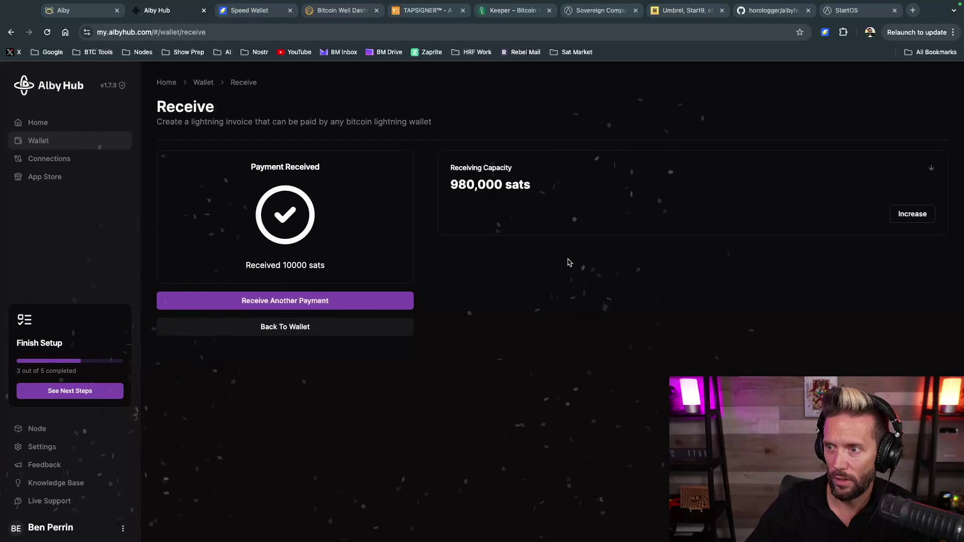
# Step: Return to the wallet, then view the Megalith LSP channel balances on the Node page
pyautogui.click(269, 329)
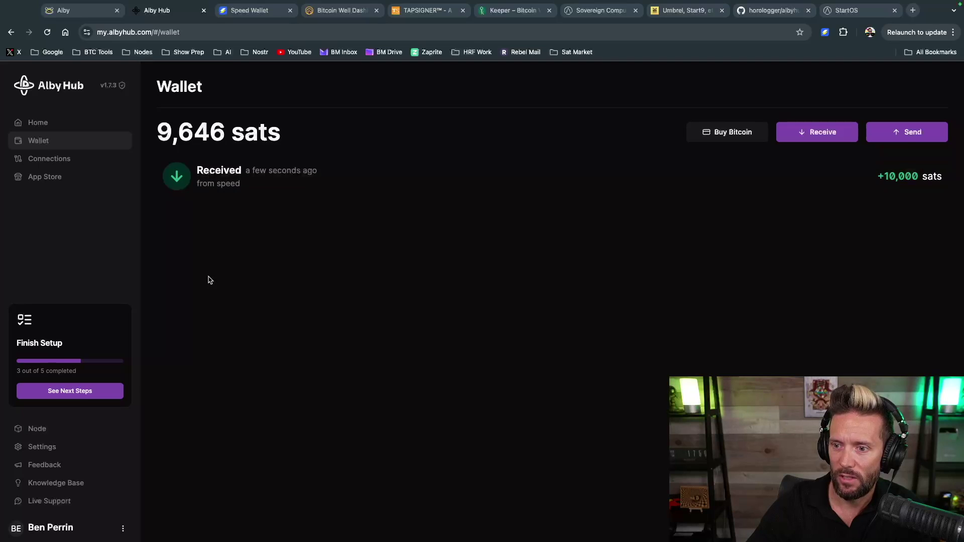
pyautogui.click(36, 433)
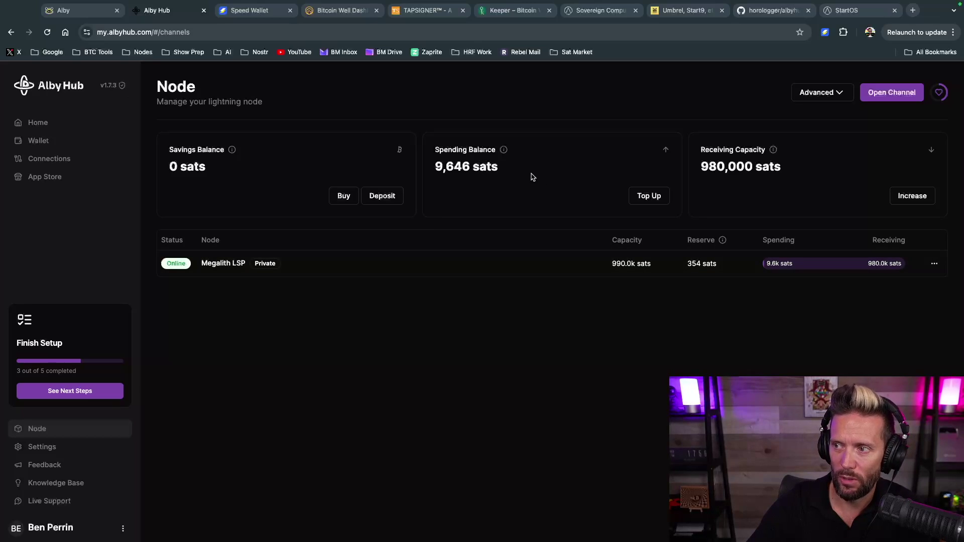
# Step: Create a new 5000-sat receive invoice described 'speed' in Alby Hub
pyautogui.click(35, 141)
pyautogui.click(825, 133)
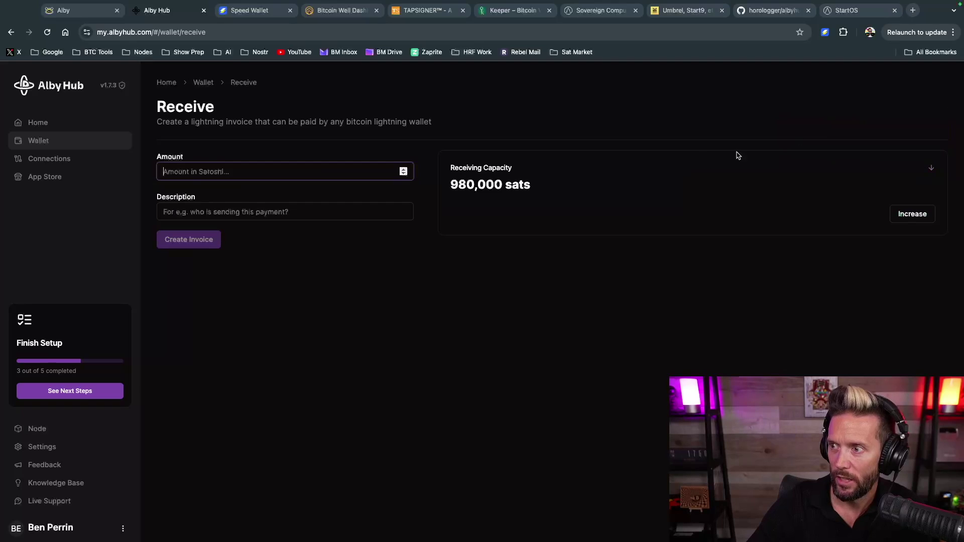
pyautogui.click(291, 173)
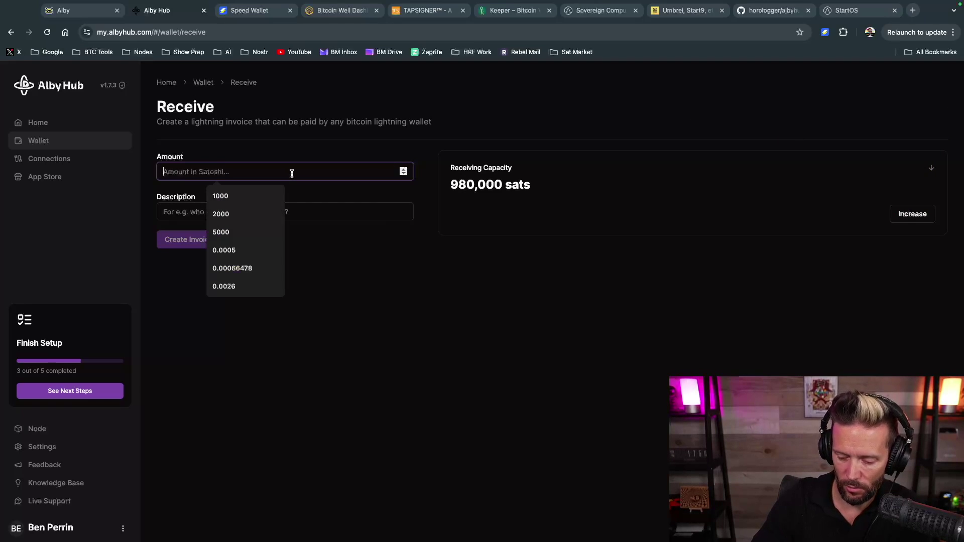
pyautogui.write('5')
pyautogui.click(228, 198)
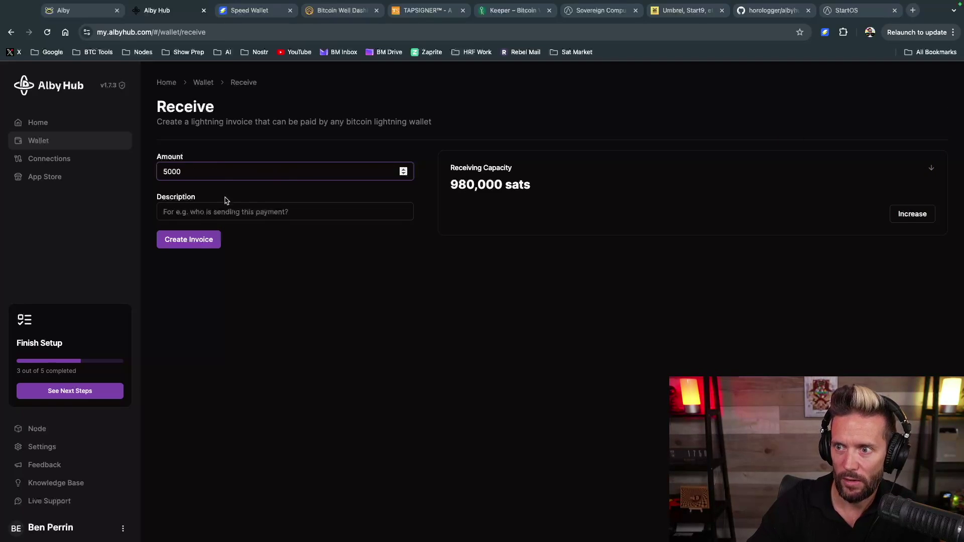
pyautogui.click(180, 212)
pyautogui.write('spee')
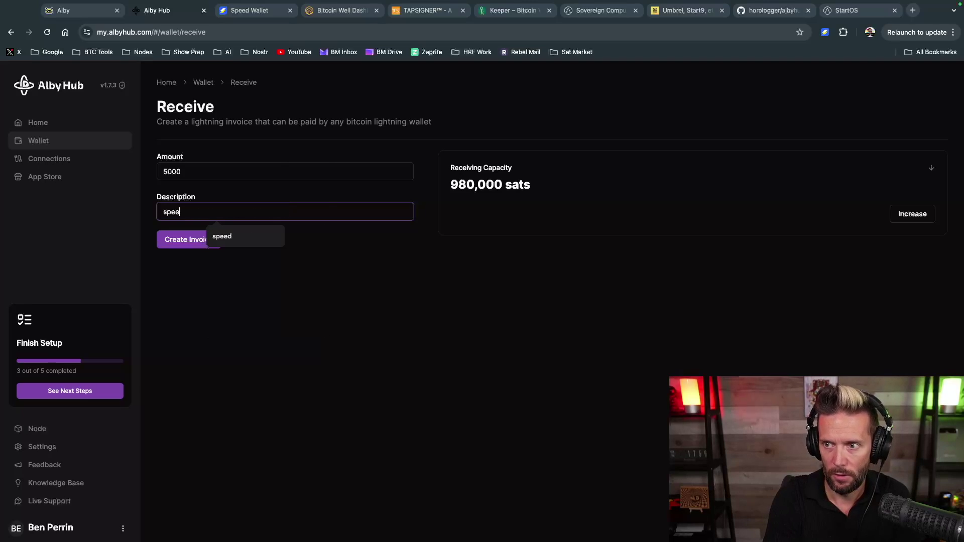
pyautogui.write('d')
pyautogui.click(168, 243)
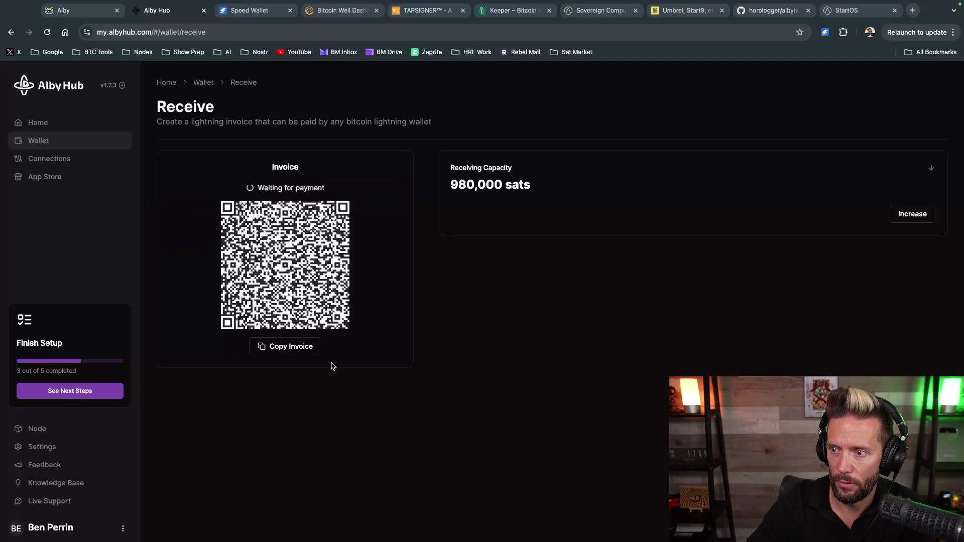
# Step: Pay the 5,000-sat invoice from Speed Wallet and check the 14,646-sat hub balance
pyautogui.click(826, 32)
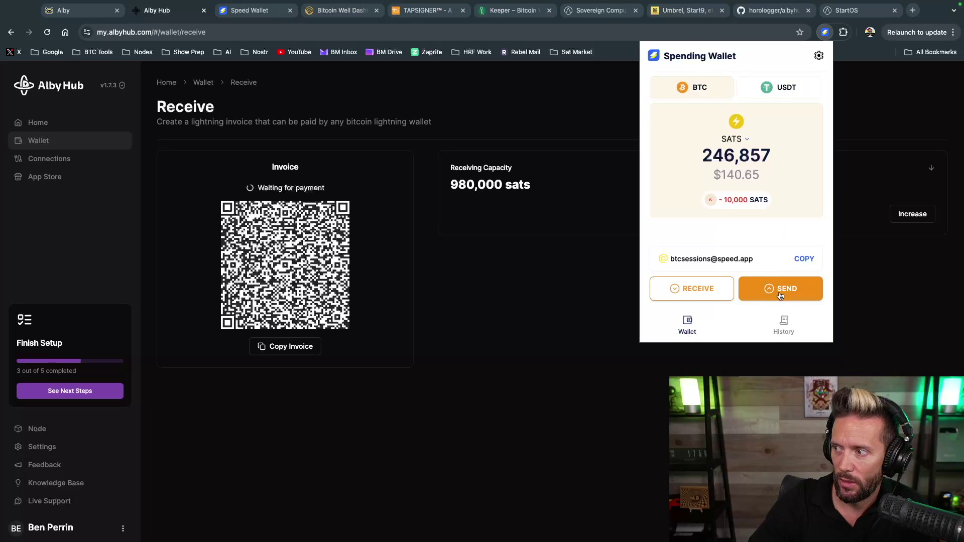
pyautogui.click(781, 296)
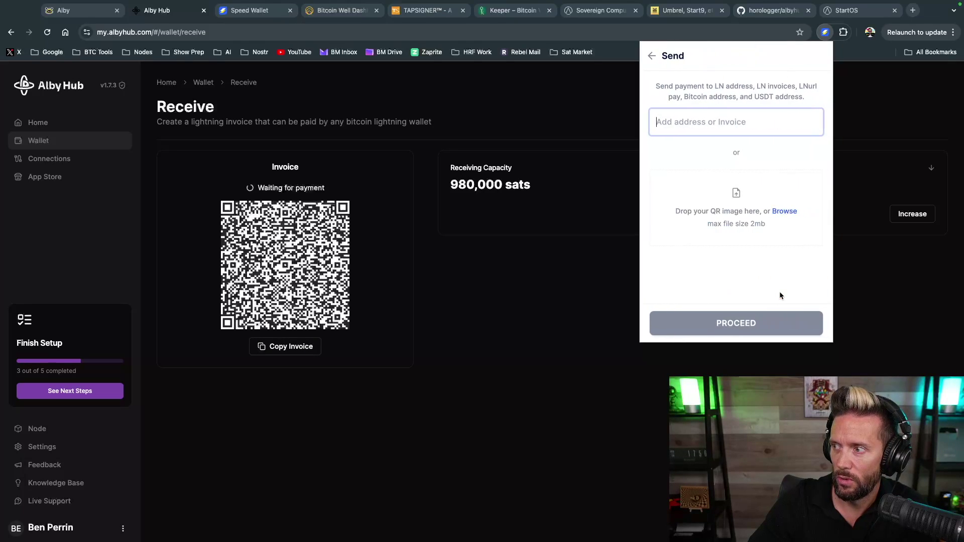
pyautogui.click(694, 122)
pyautogui.hotkey('ctrl', 'v')
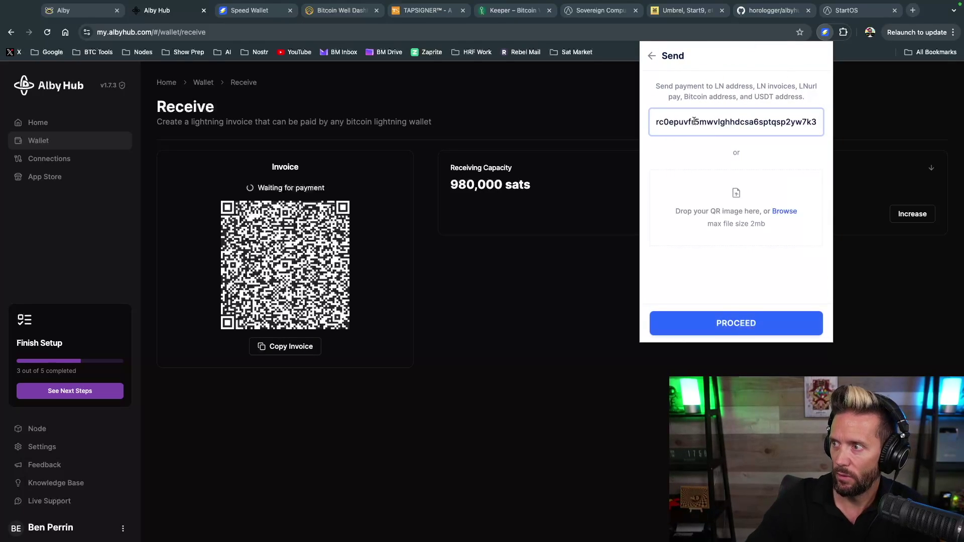
pyautogui.click(731, 316)
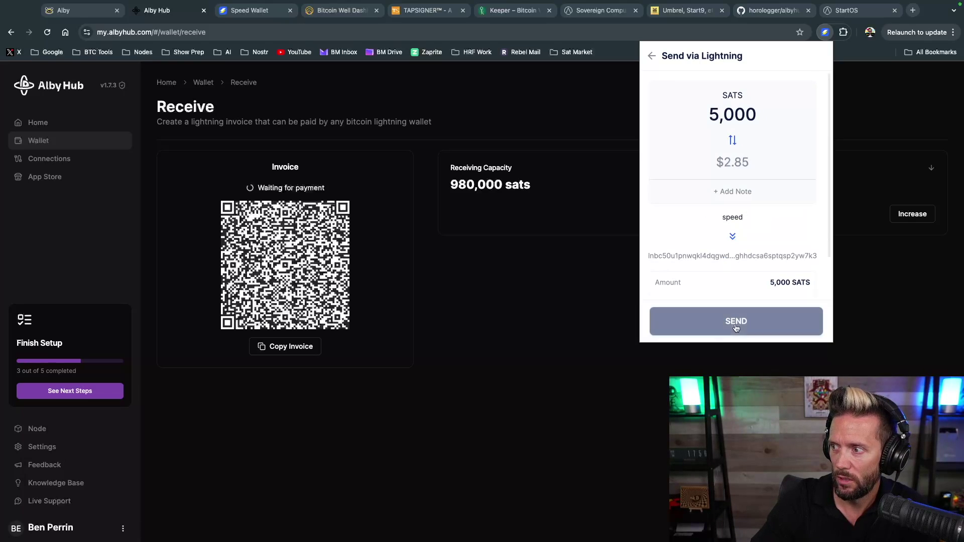
pyautogui.click(744, 328)
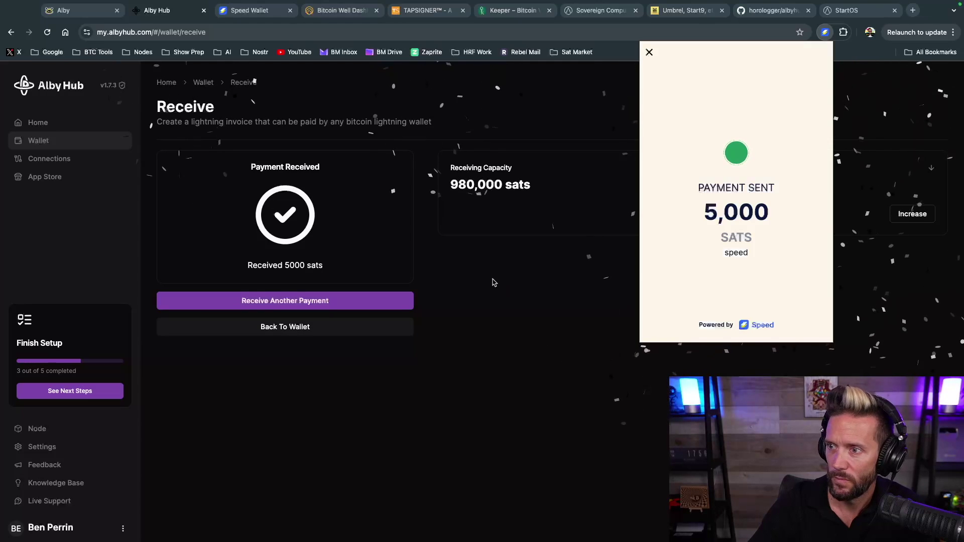
pyautogui.click(539, 315)
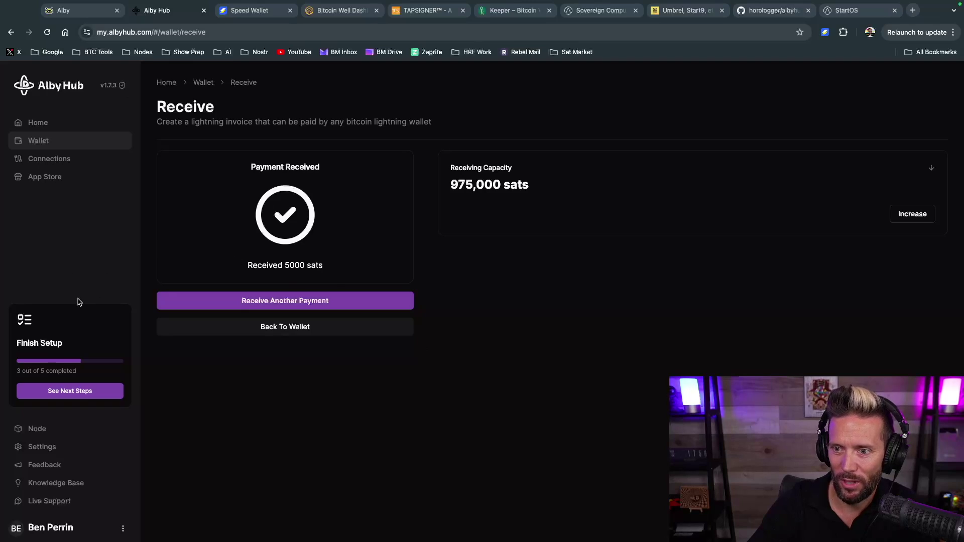
pyautogui.click(39, 142)
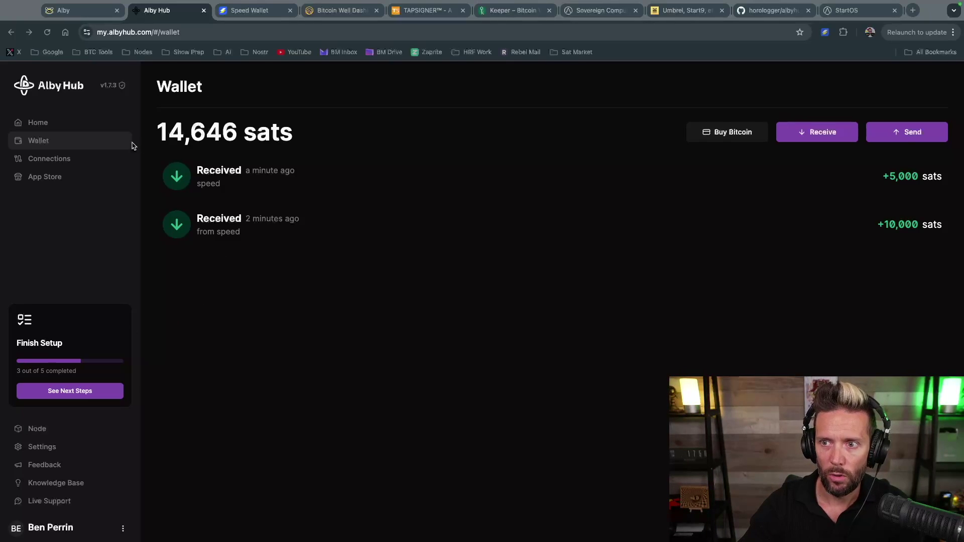
# Step: Move through Home and Wallet to Connections, listing the linked Alby Account's 1,000,000-sat budget
pyautogui.click(38, 123)
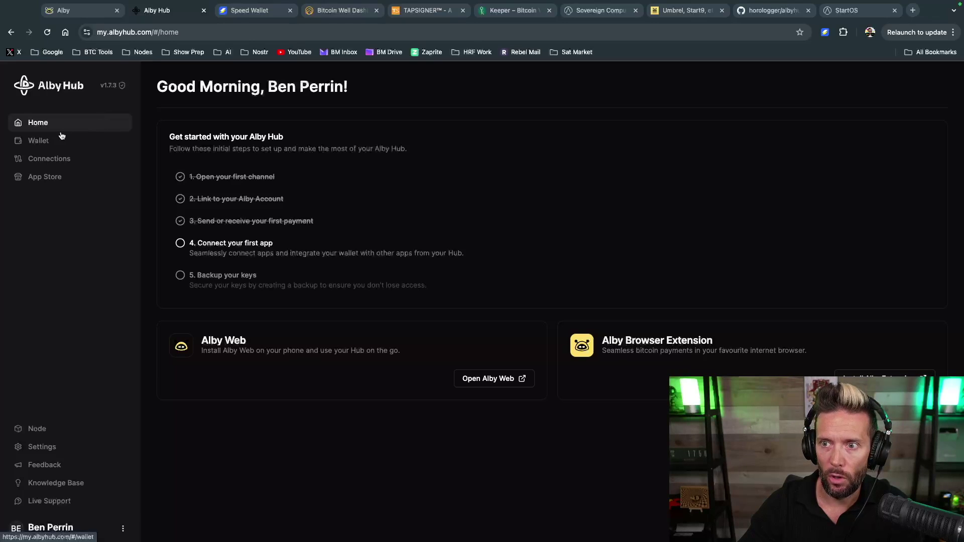
pyautogui.click(35, 141)
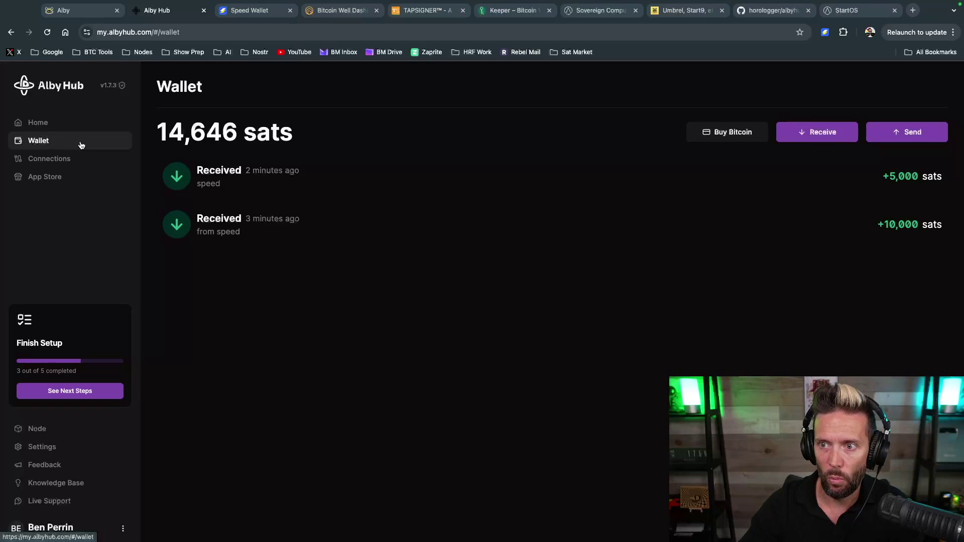
pyautogui.click(40, 160)
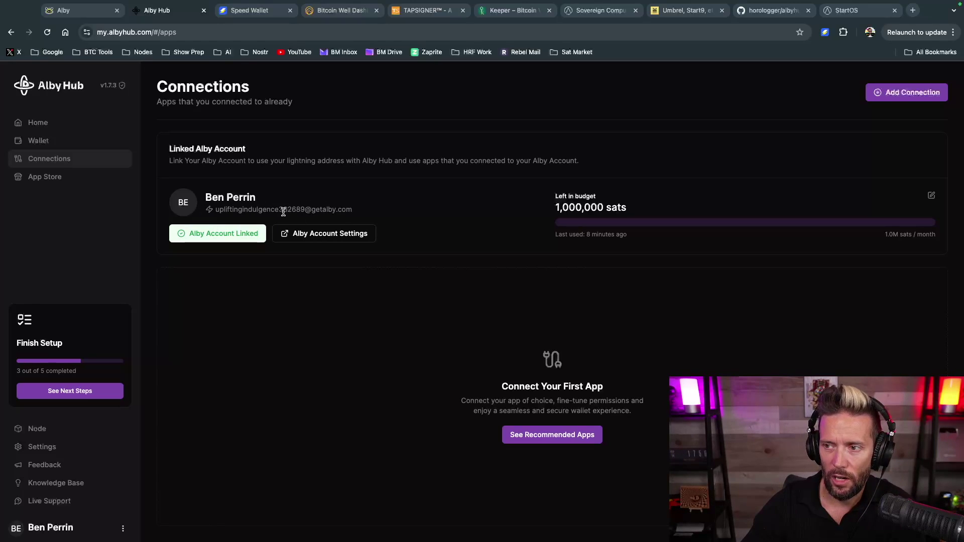
# Step: In Alby account Settings, replace the Lightning address with a new name-based handle and save it
pyautogui.click(303, 235)
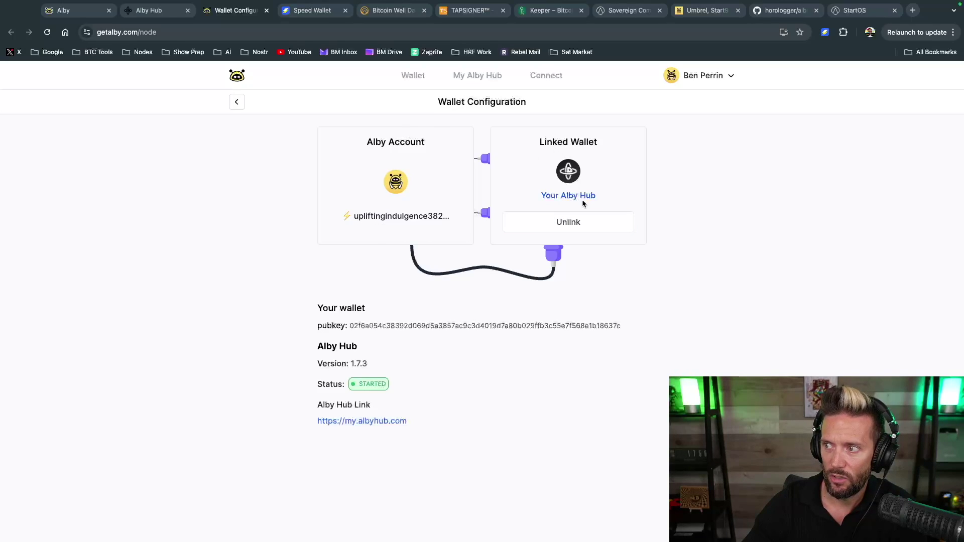
pyautogui.click(706, 76)
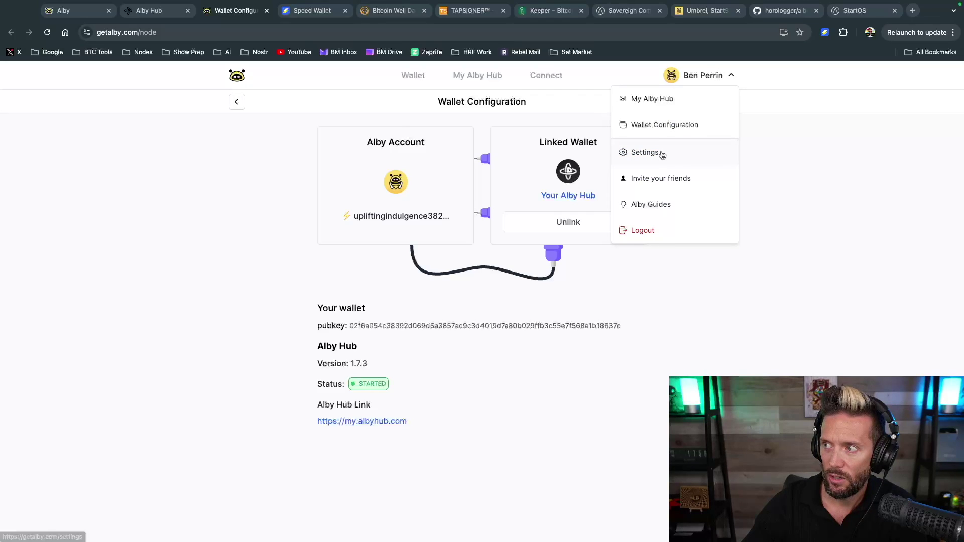
pyautogui.click(647, 153)
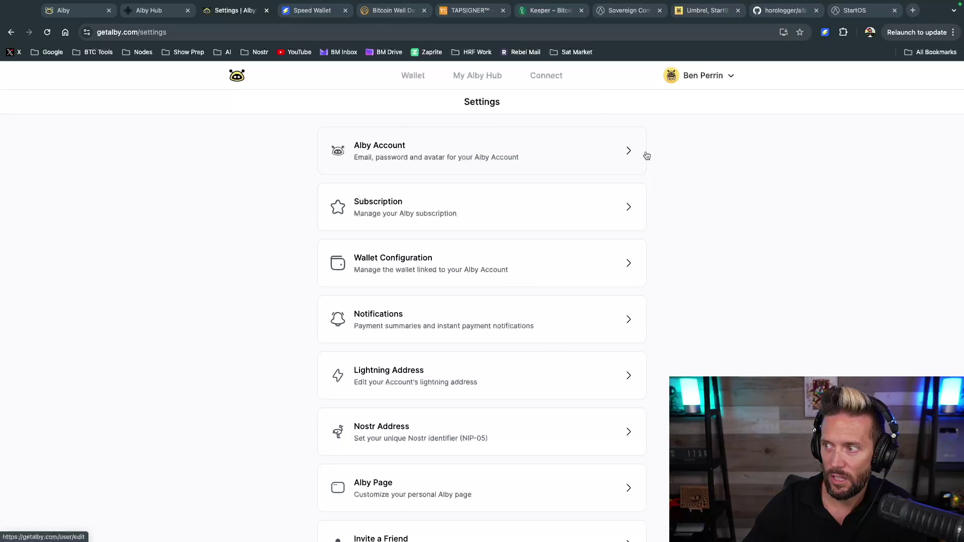
pyautogui.scroll(-2, 661, 244)
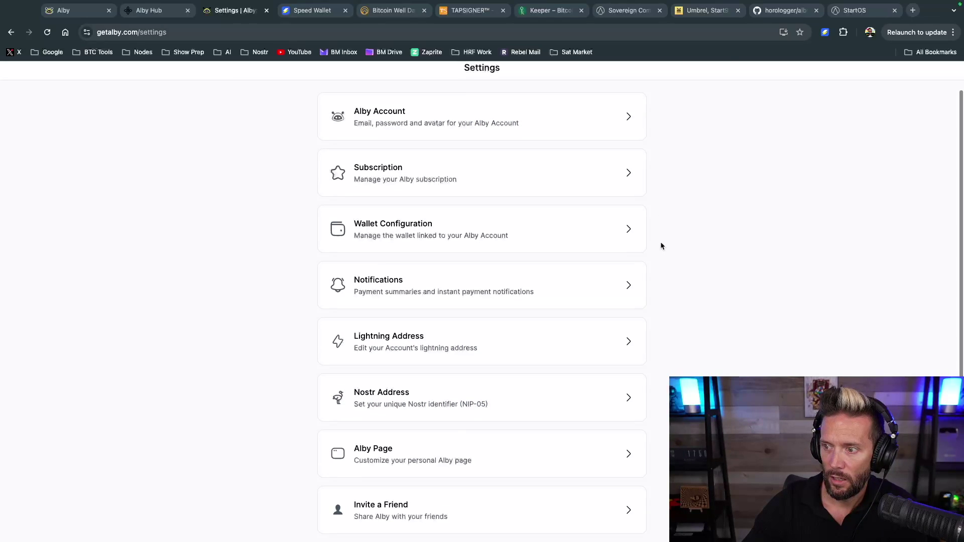
pyautogui.scroll(-1, 660, 243)
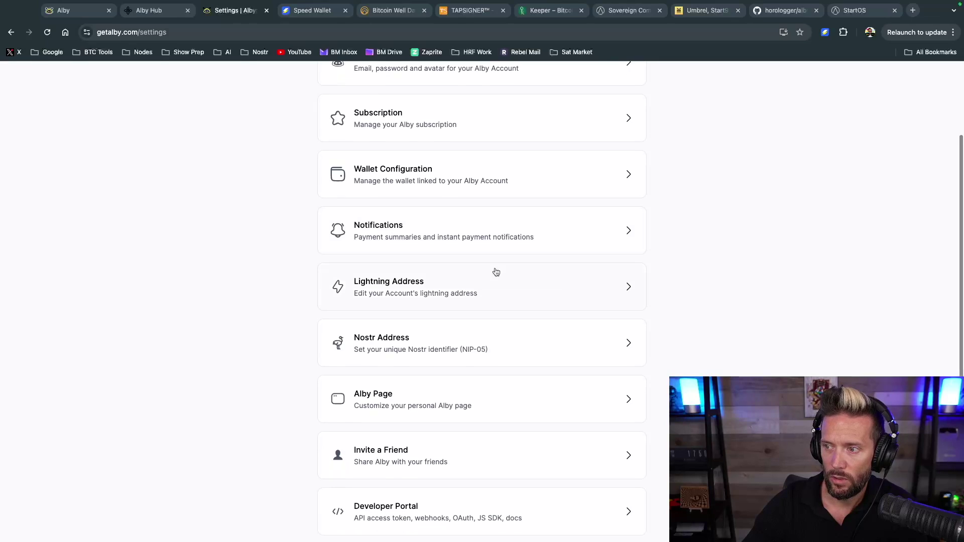
pyautogui.click(411, 294)
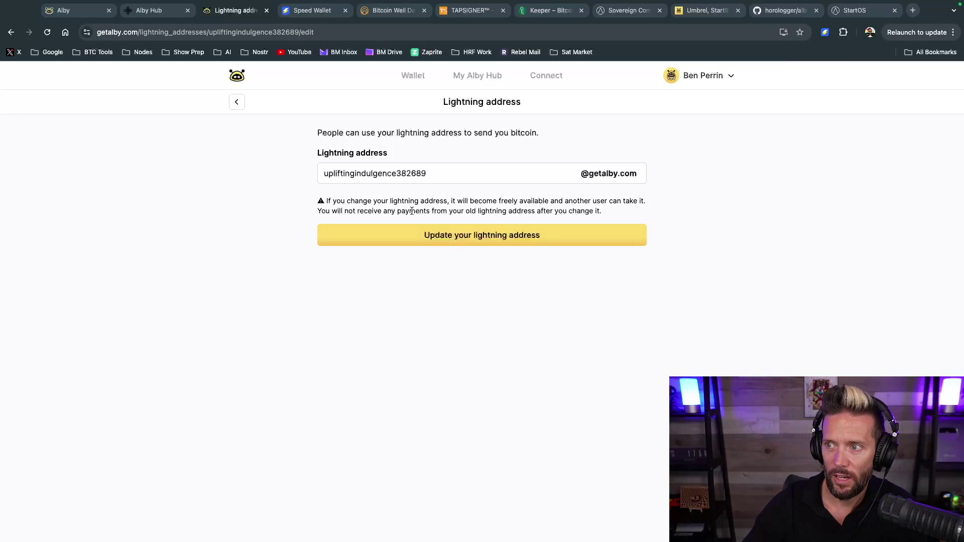
pyautogui.moveTo(454, 173); pyautogui.dragTo(254, 174)
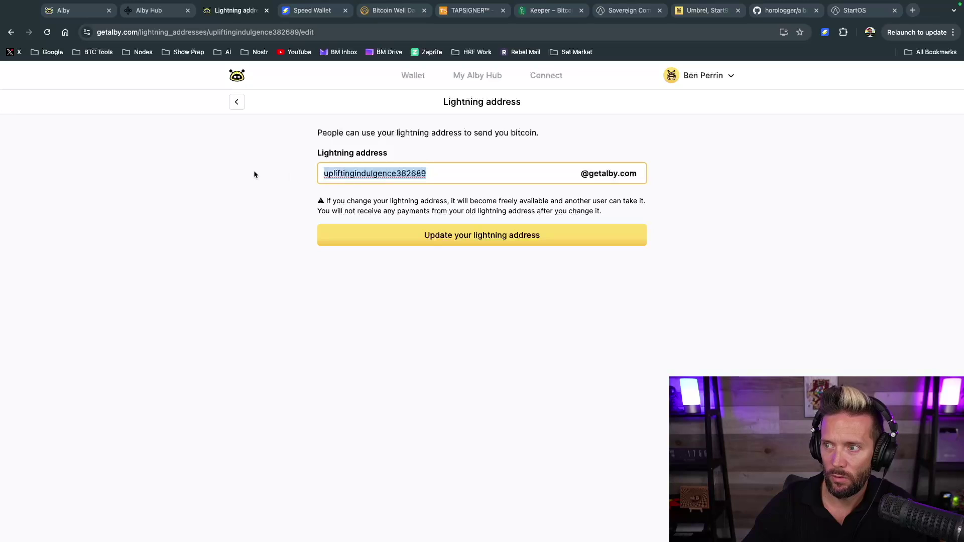
pyautogui.write('benpe')
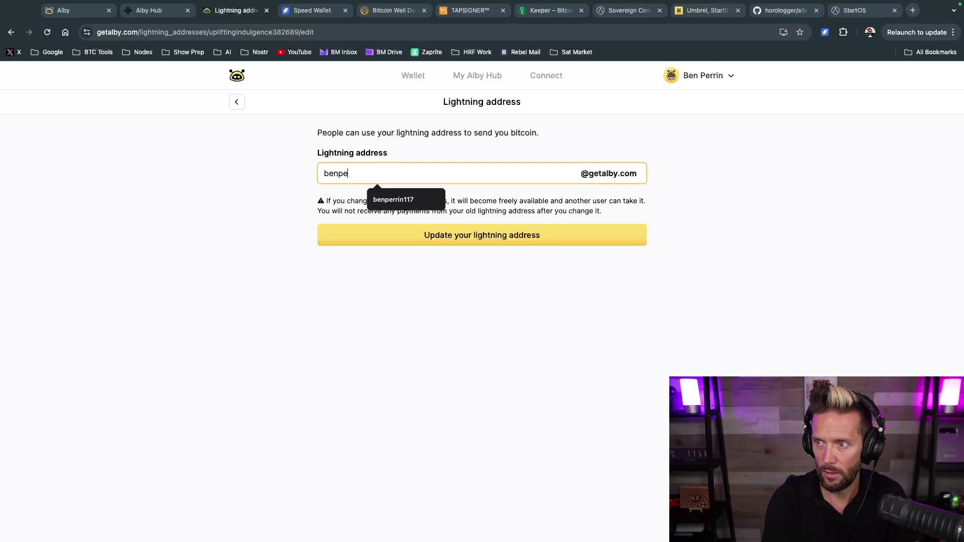
pyautogui.write('rrin')
pyautogui.click(216, 212)
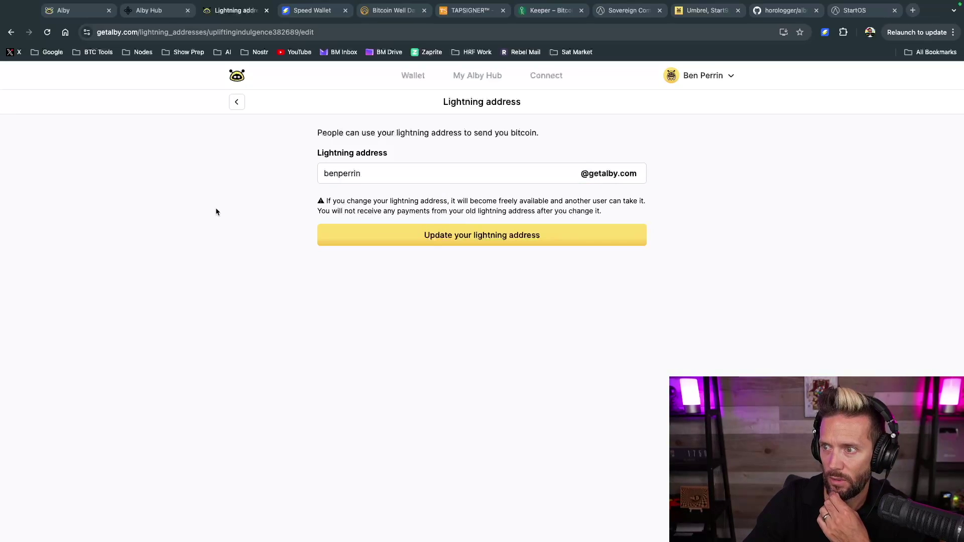
pyautogui.click(448, 234)
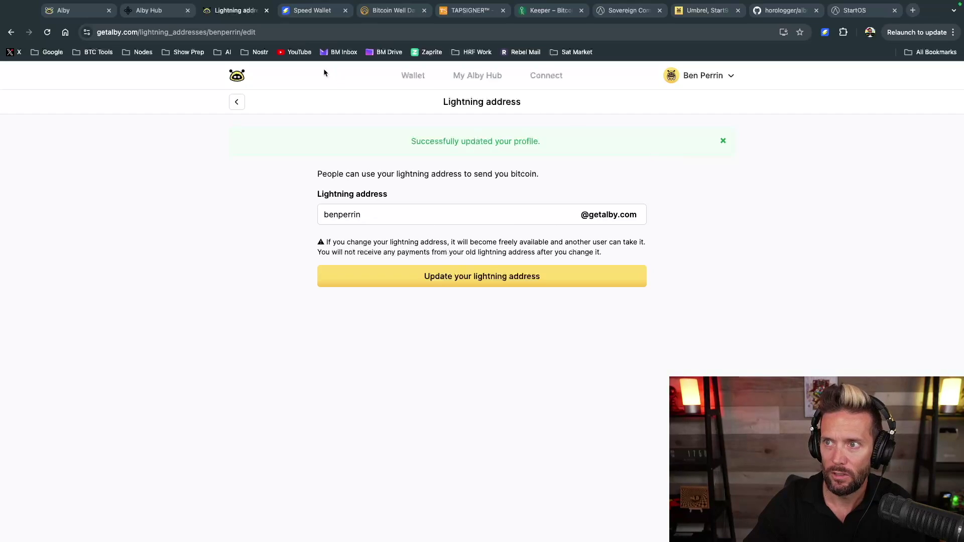
# Step: Refresh Alby Hub's Connections to confirm the renamed Lightning address, then return to Home
pyautogui.click(153, 10)
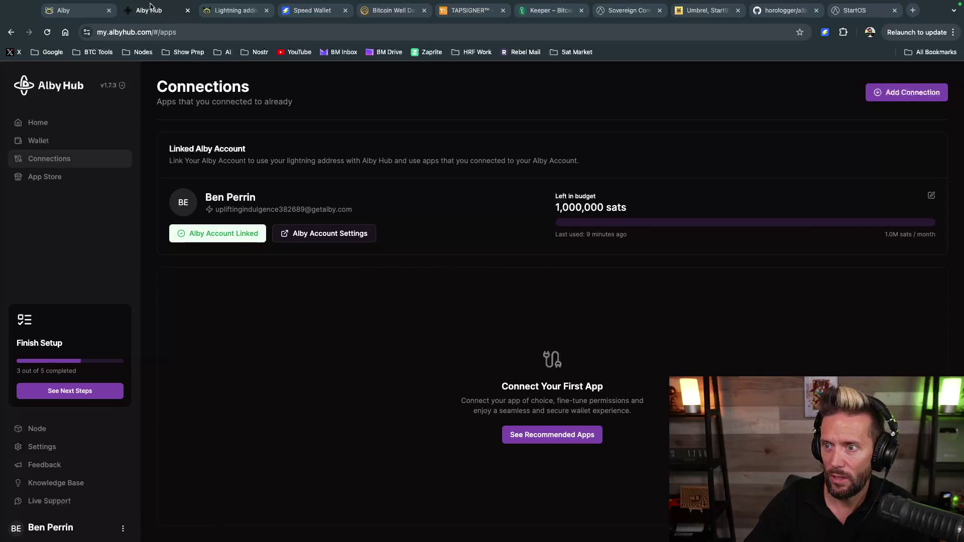
pyautogui.click(46, 33)
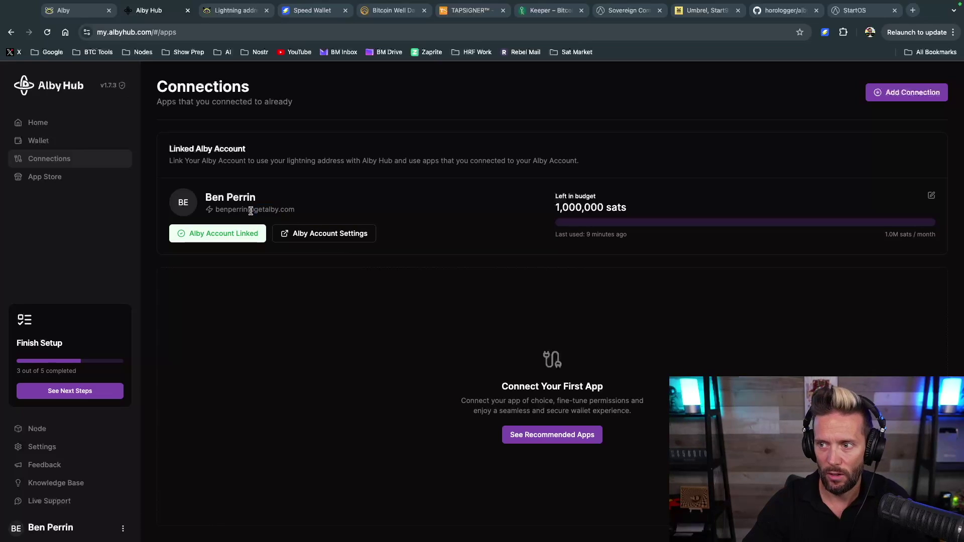
pyautogui.moveTo(296, 215); pyautogui.dragTo(217, 210)
pyautogui.press('super+c')
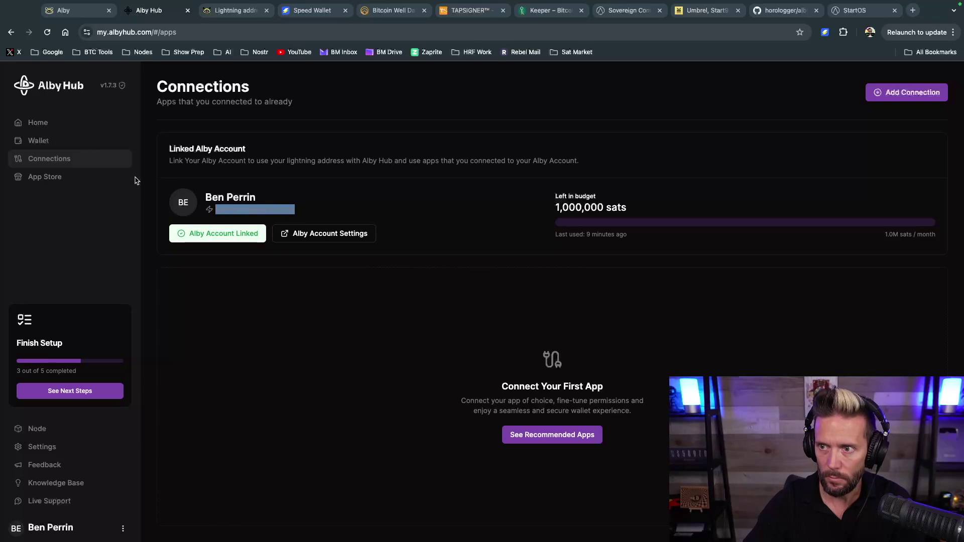
pyautogui.click(36, 123)
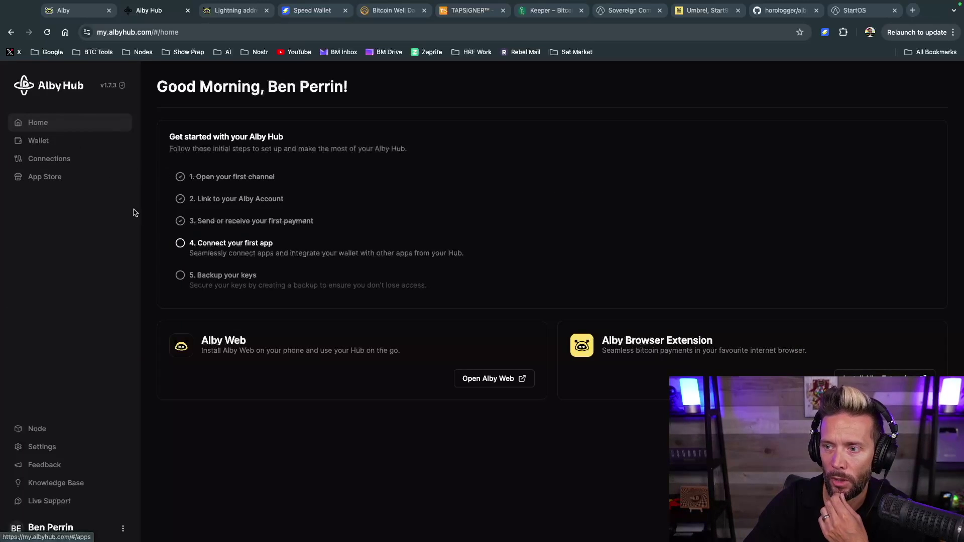
# Step: Check the 14,646 sats Alby Hub wallet balance, then switch to the Bitcoin Well dashboard
pyautogui.click(23, 142)
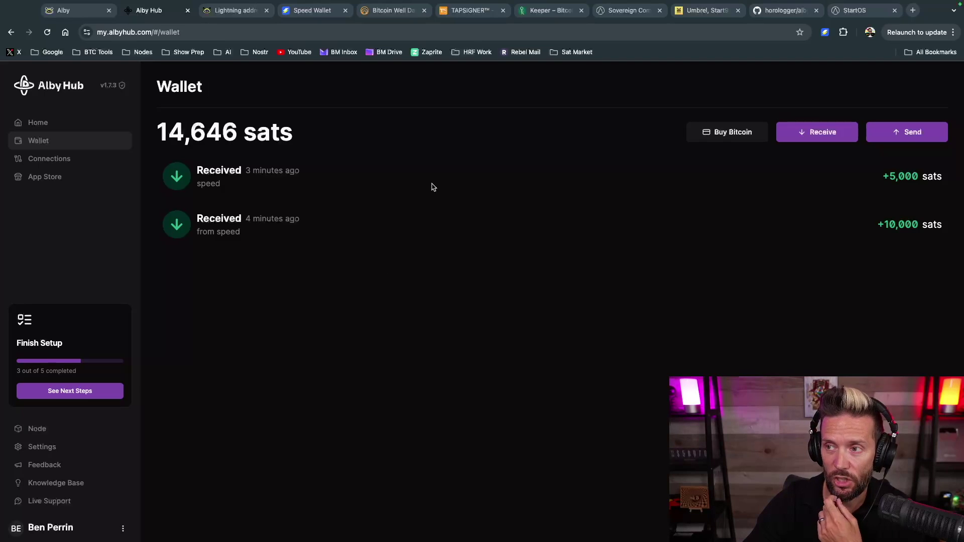
pyautogui.click(386, 12)
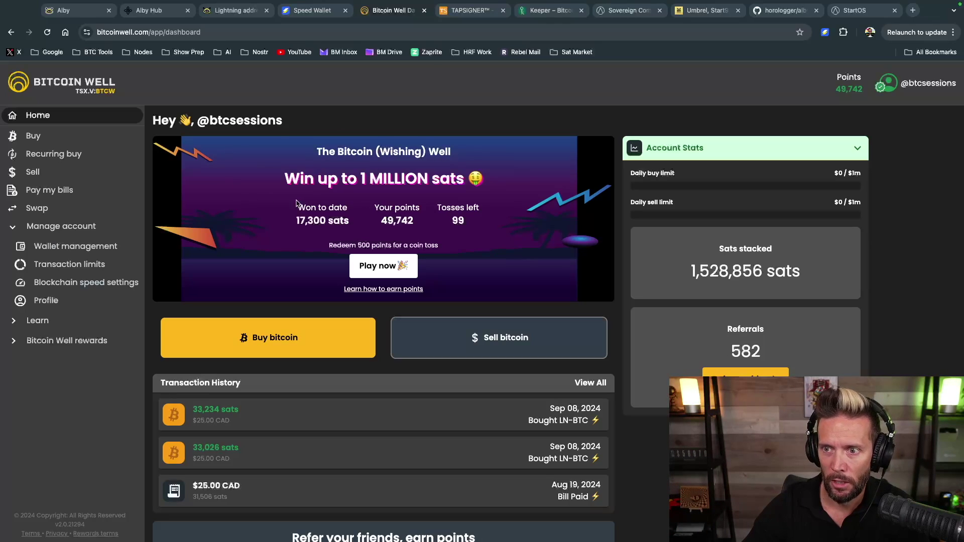
# Step: Start a Lightning bitcoin purchase in Bitcoin Well and list the destination wallets
pyautogui.click(34, 137)
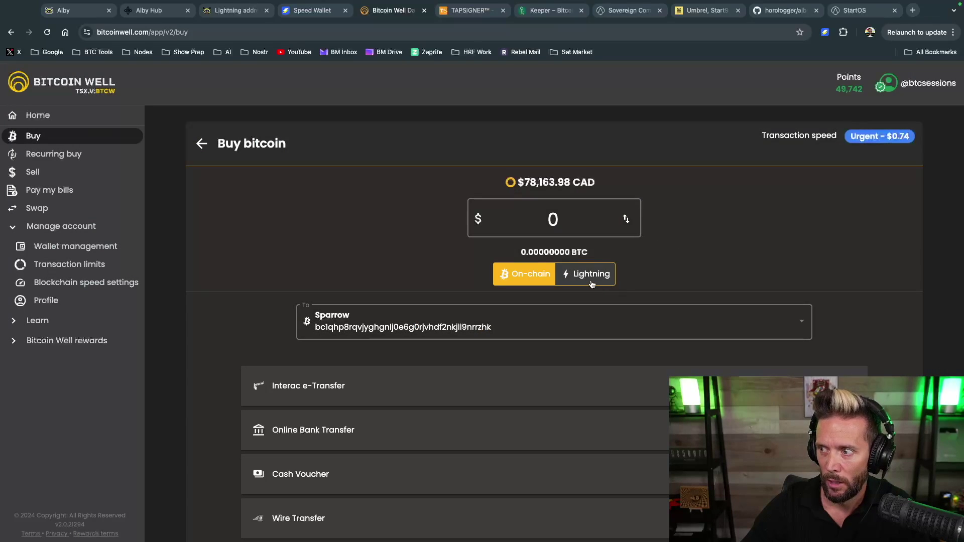
pyautogui.click(591, 282)
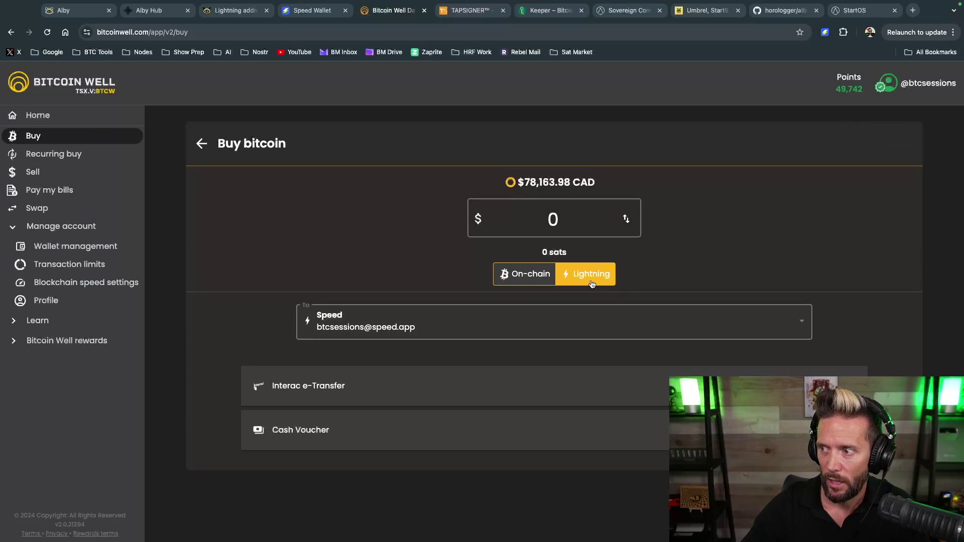
pyautogui.click(801, 322)
# Step: Add a destination wallet labelled 'Alby Hub Test' with the pasted Alby Lightning address
pyautogui.click(790, 361)
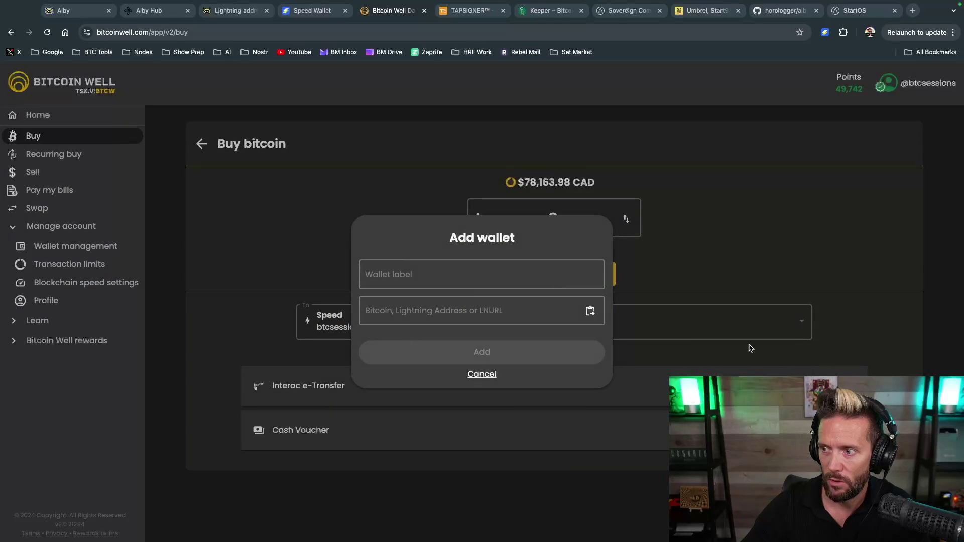
pyautogui.click(437, 282)
pyautogui.write('Alby Hub')
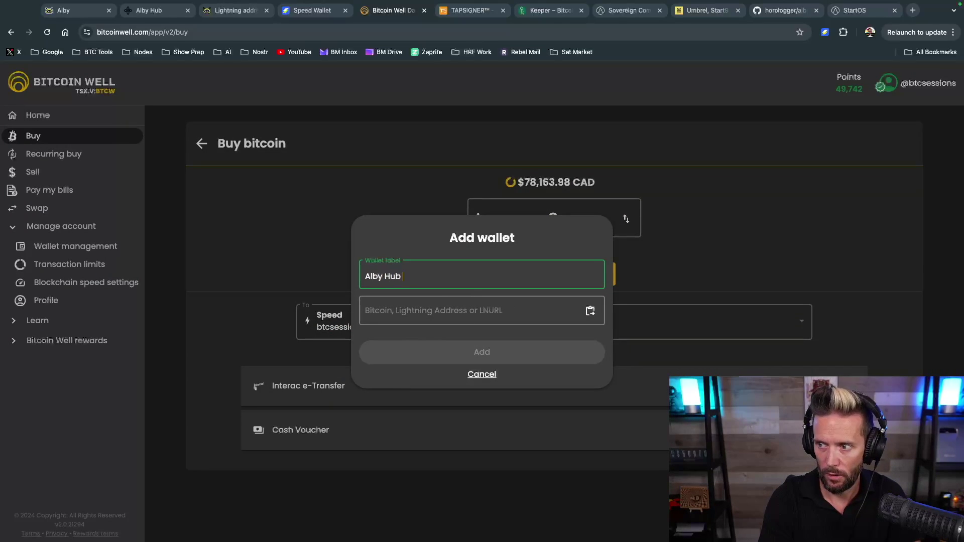
pyautogui.write(' Test')
pyautogui.press('Tab')
pyautogui.press('super+v')
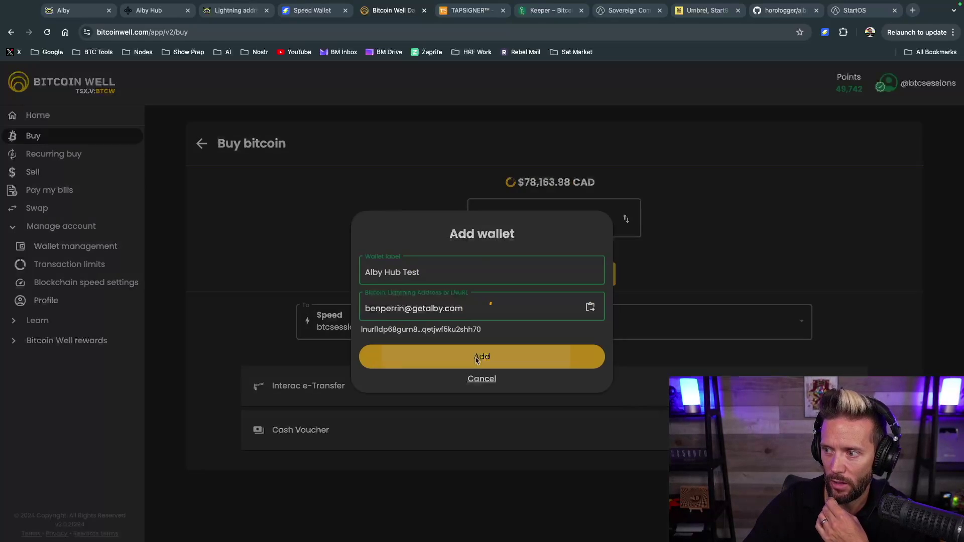
pyautogui.click(478, 358)
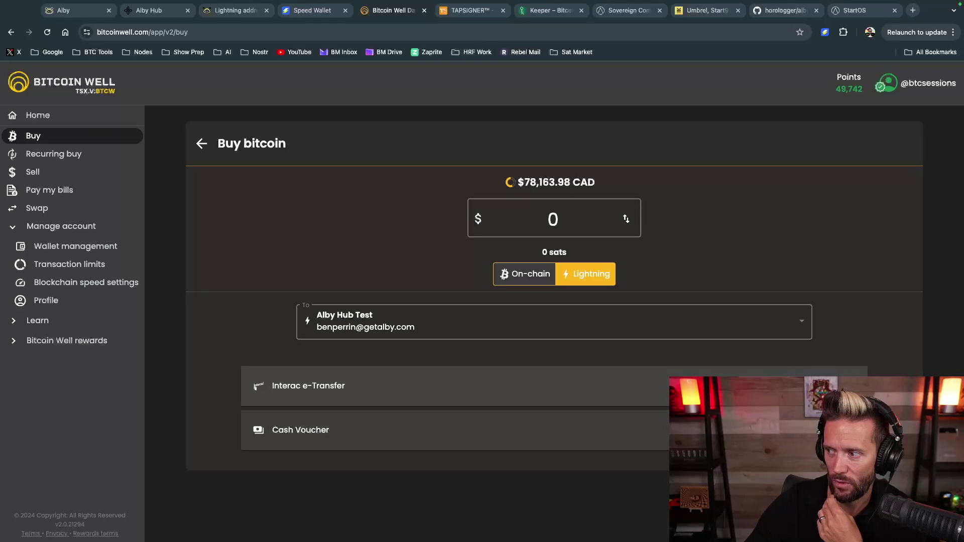
# Step: Review the Interac e-Transfer payment details for the Lightning buy, then return to Alby Hub
pyautogui.click(613, 394)
pyautogui.scroll(-3, 565, 413)
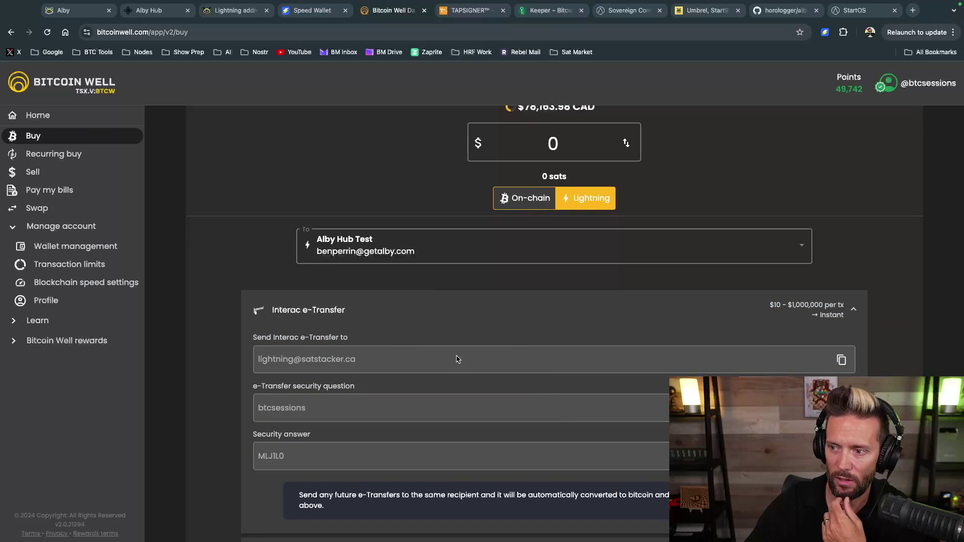
pyautogui.scroll(-1, 399, 420)
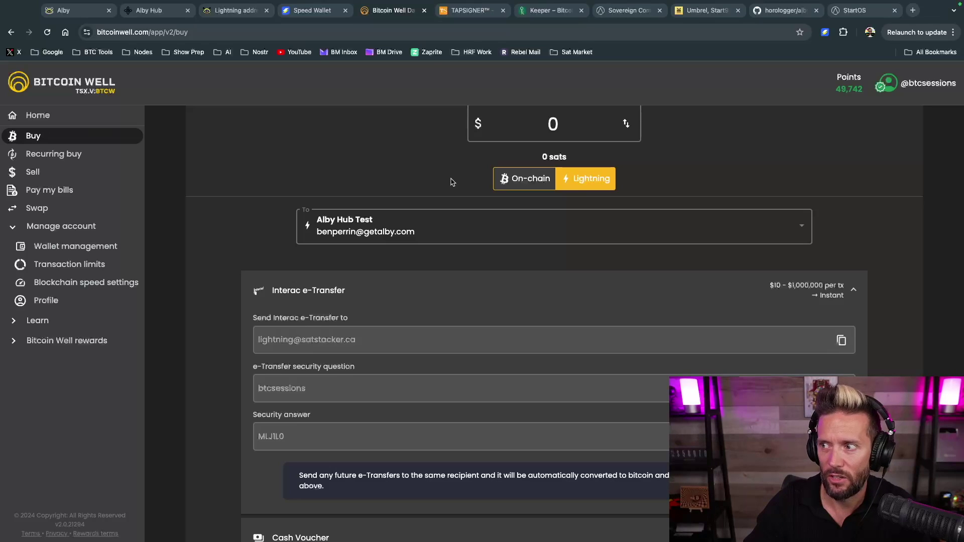
pyautogui.scroll(2, 451, 182)
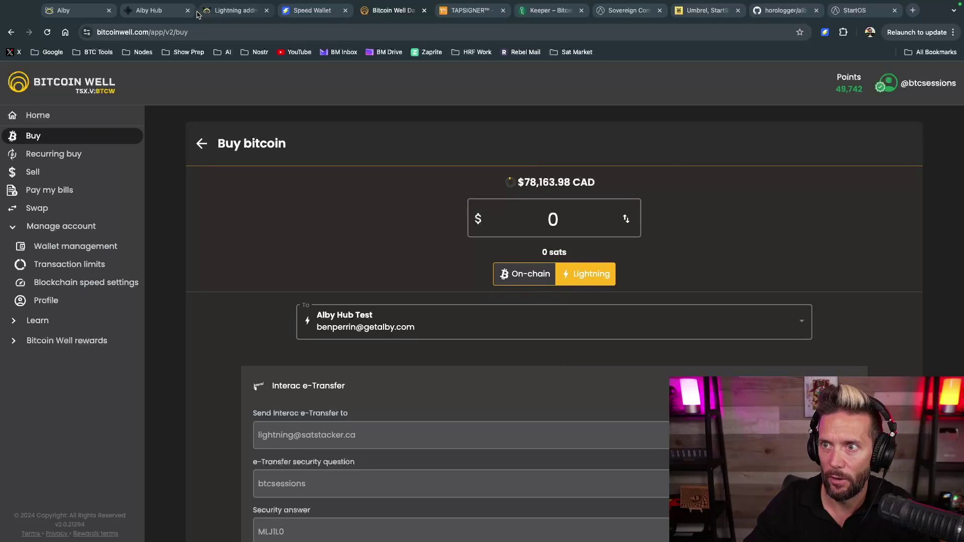
pyautogui.click(150, 9)
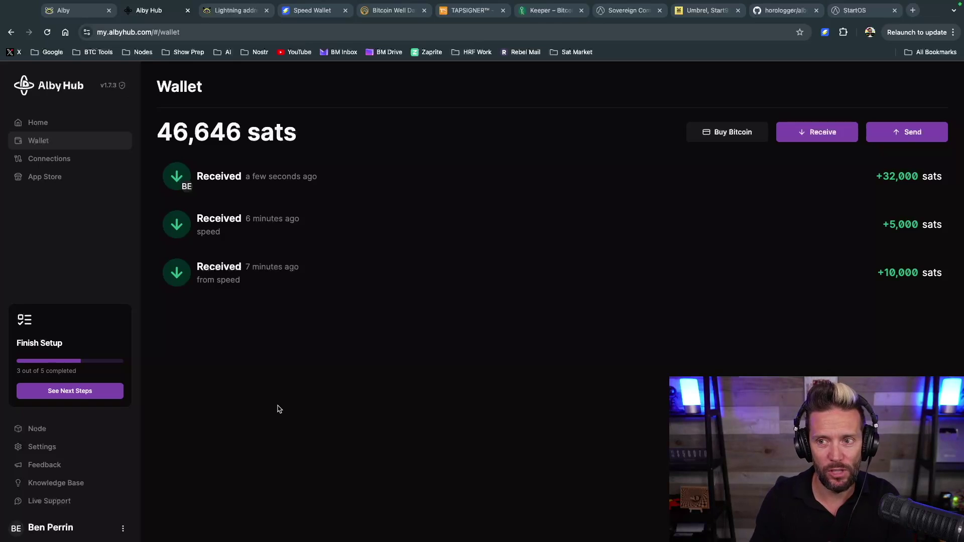
# Step: Check the linked Alby account's Lightning address under Connections, then go back to the Home checklist
pyautogui.click(811, 133)
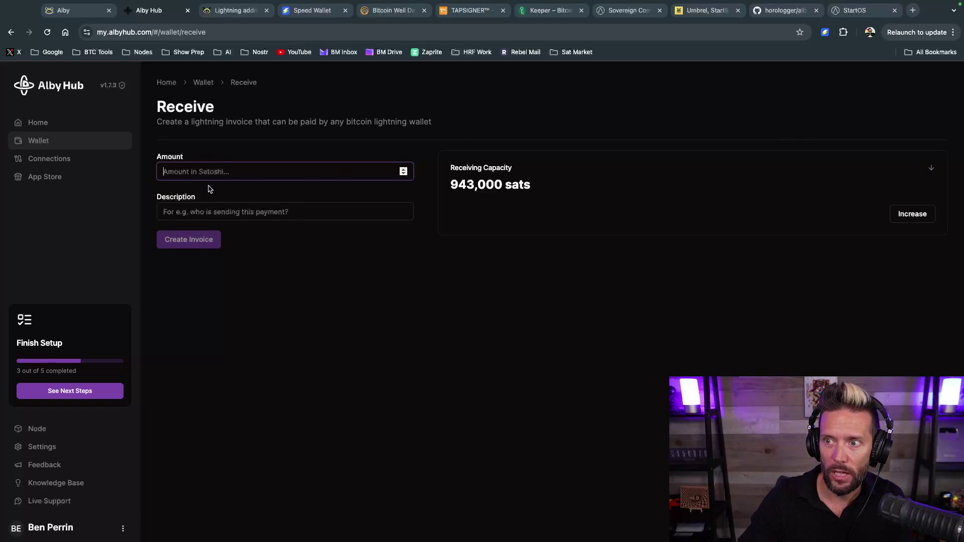
pyautogui.click(55, 159)
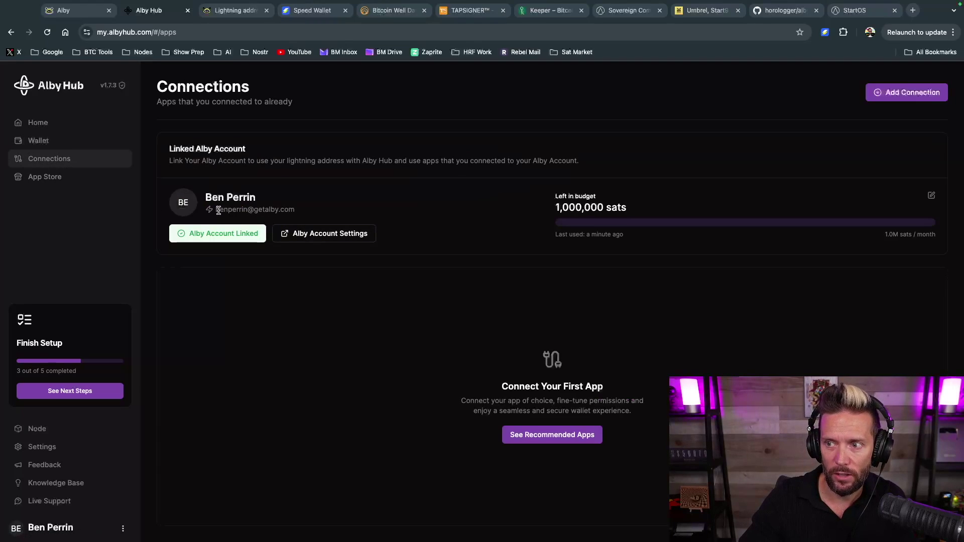
pyautogui.moveTo(215, 210); pyautogui.dragTo(286, 217)
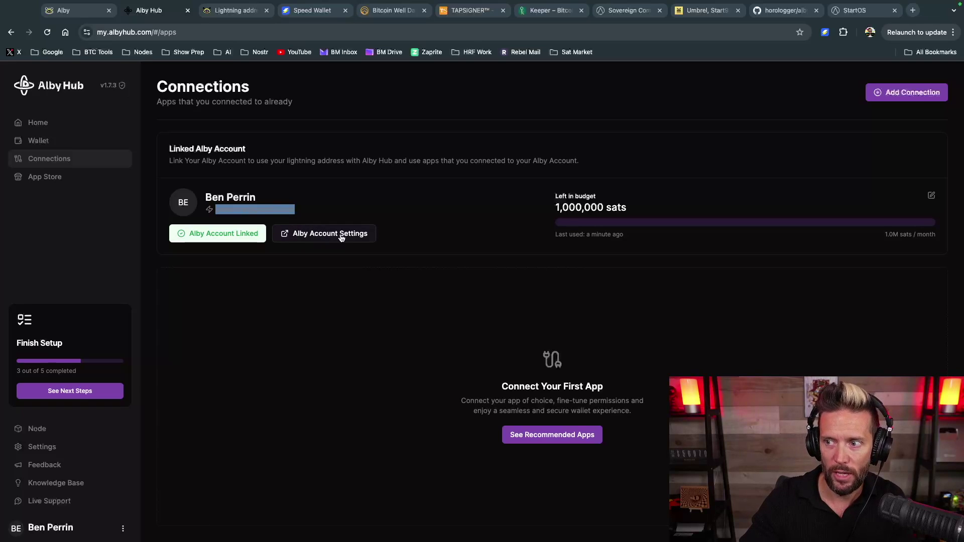
pyautogui.click(68, 208)
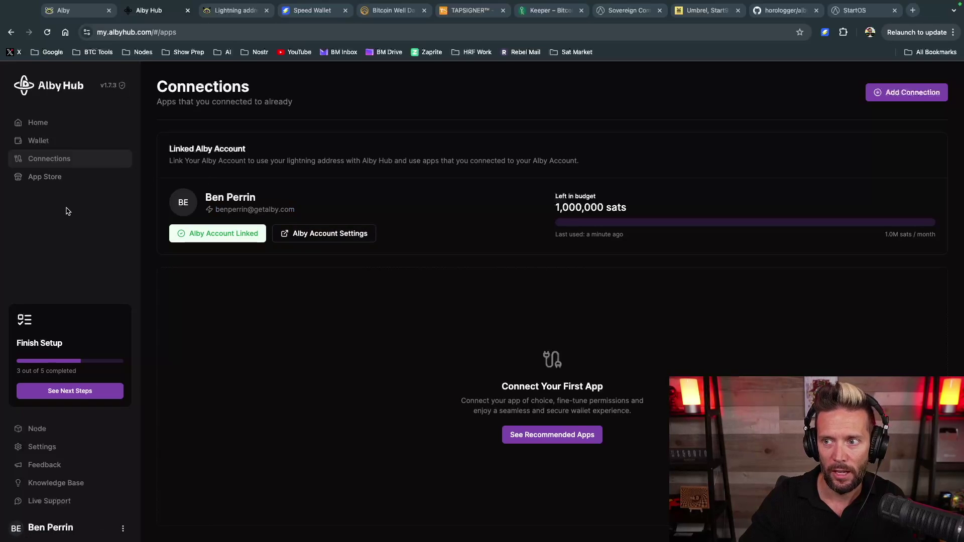
pyautogui.click(37, 123)
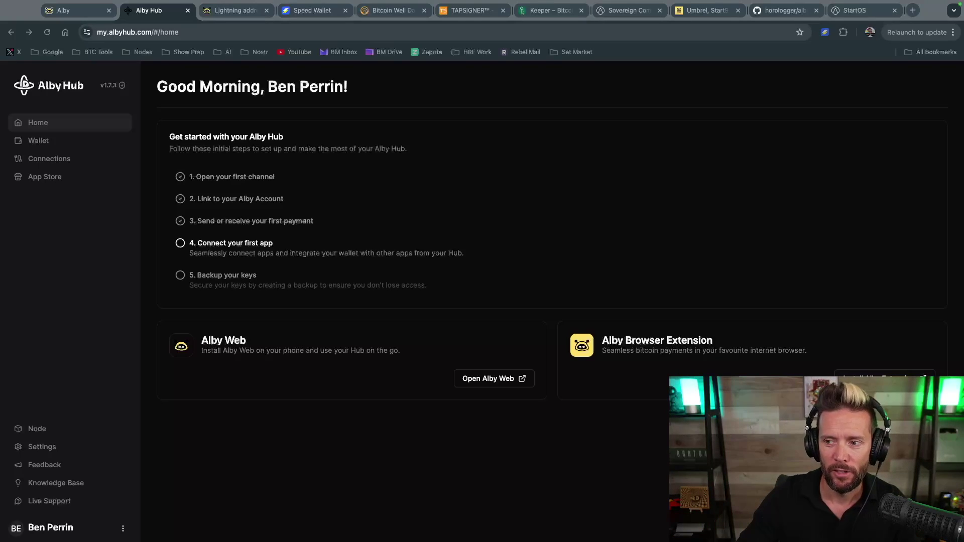
# Step: View the Node page: 46,646 sats spending, 943,000 sats receiving, Megalith LSP channel online
pyautogui.click(105, 259)
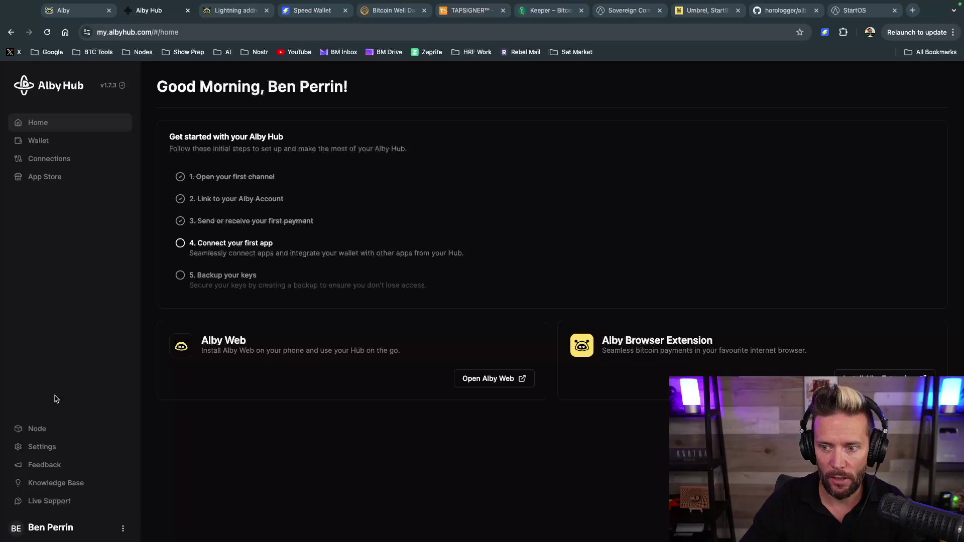
pyautogui.click(38, 433)
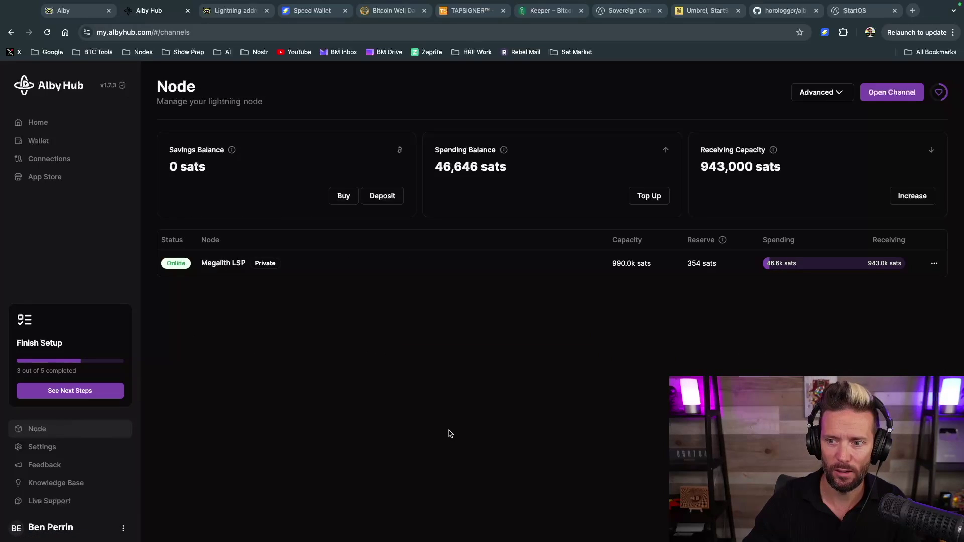
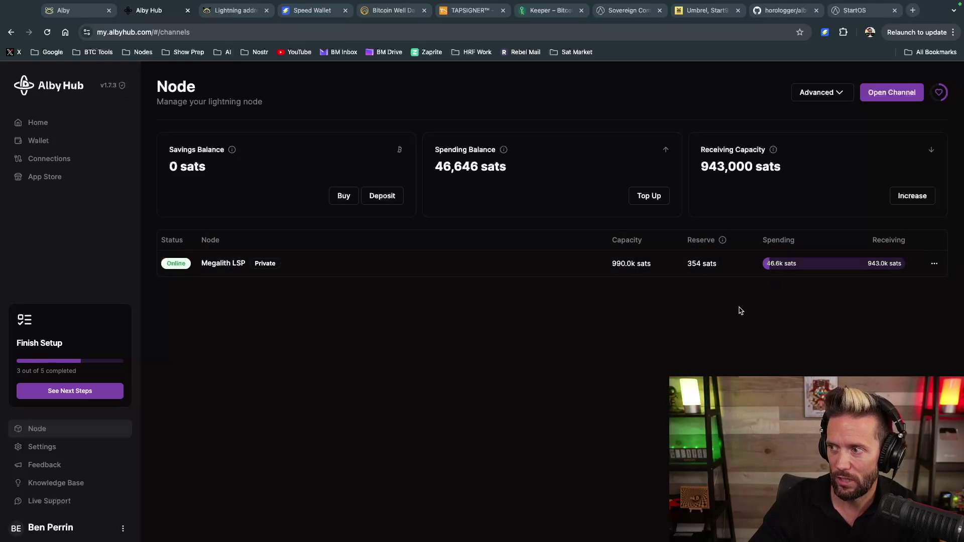
# Step: Glance at the Megalith LSP channel options, then open the Deposit Bitcoin to Savings page showing the on-chain address
pyautogui.click(935, 264)
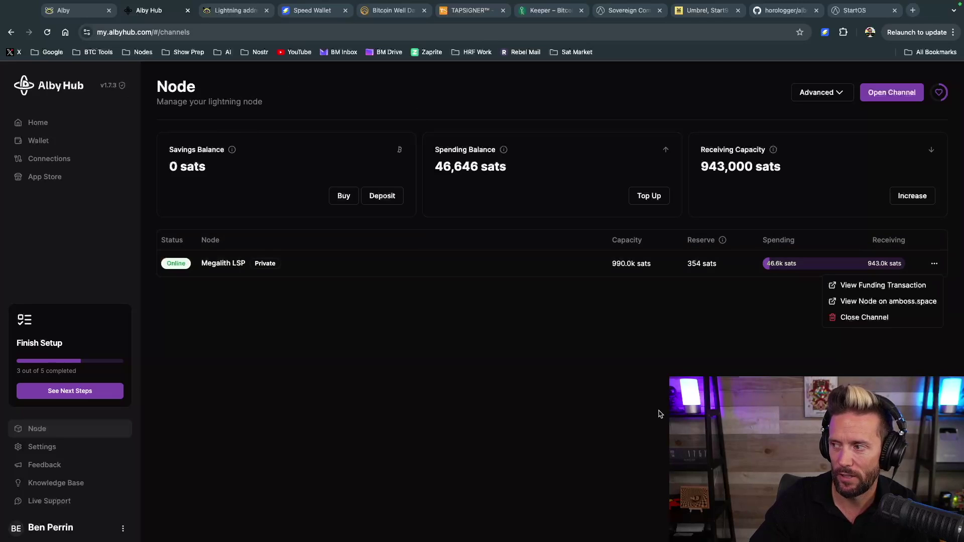
pyautogui.click(663, 388)
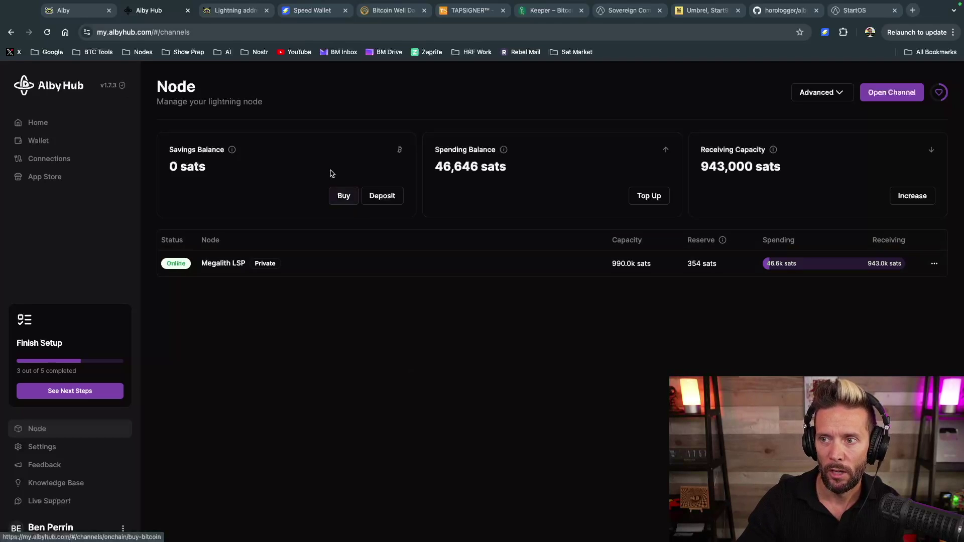
pyautogui.click(378, 198)
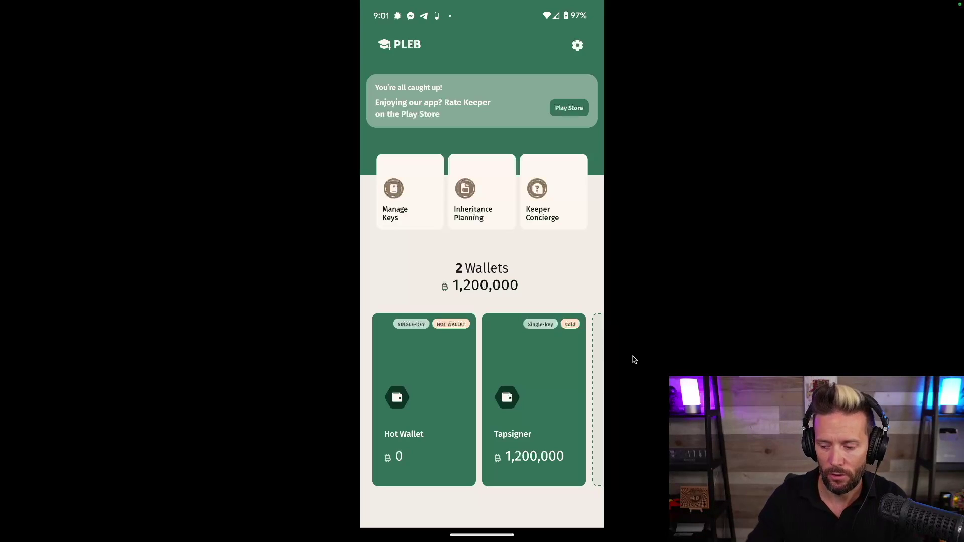
# Step: In Bitcoin Keeper, start a send from the Tapsigner wallet with the Alby Hub deposit address pasted as destination
pyautogui.press('super+Tab')
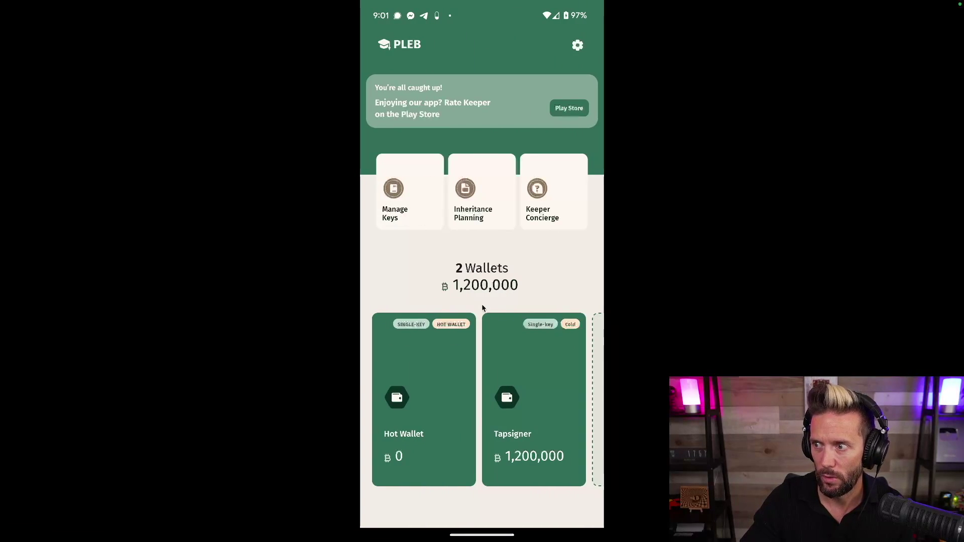
pyautogui.click(527, 390)
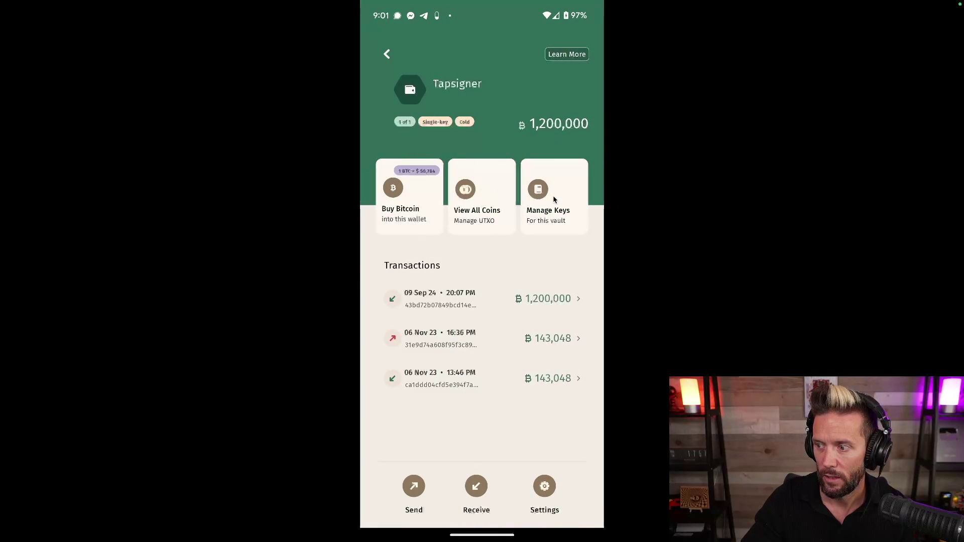
pyautogui.click(413, 486)
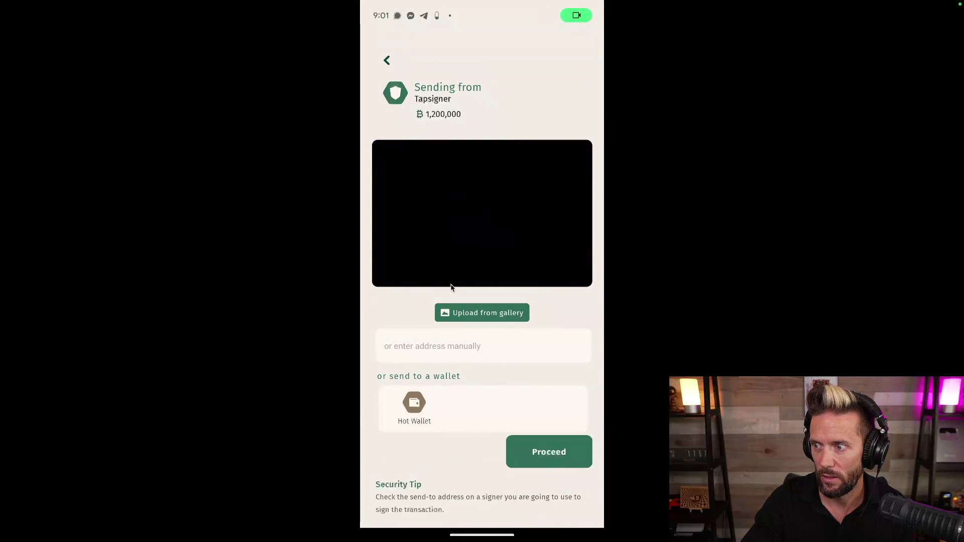
pyautogui.click(426, 347)
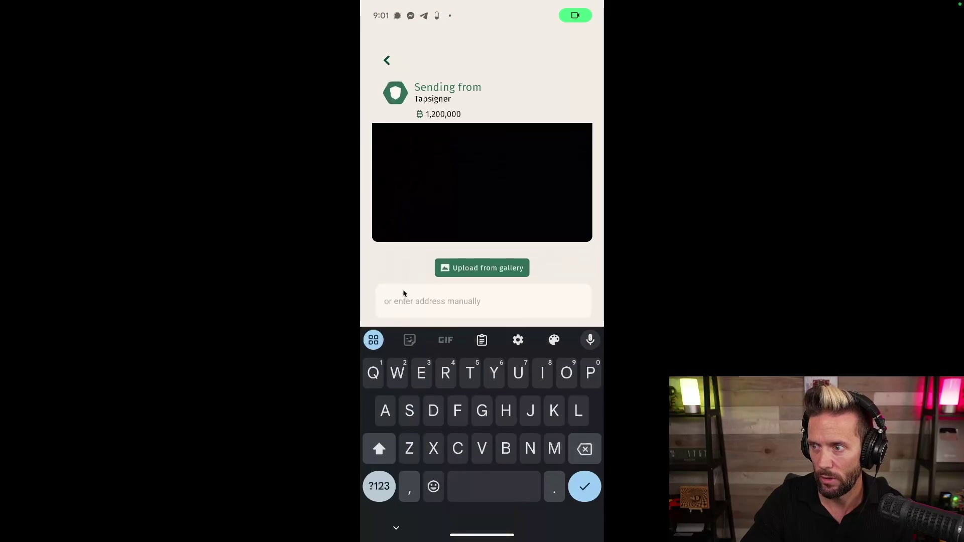
pyautogui.rightClick(395, 303)
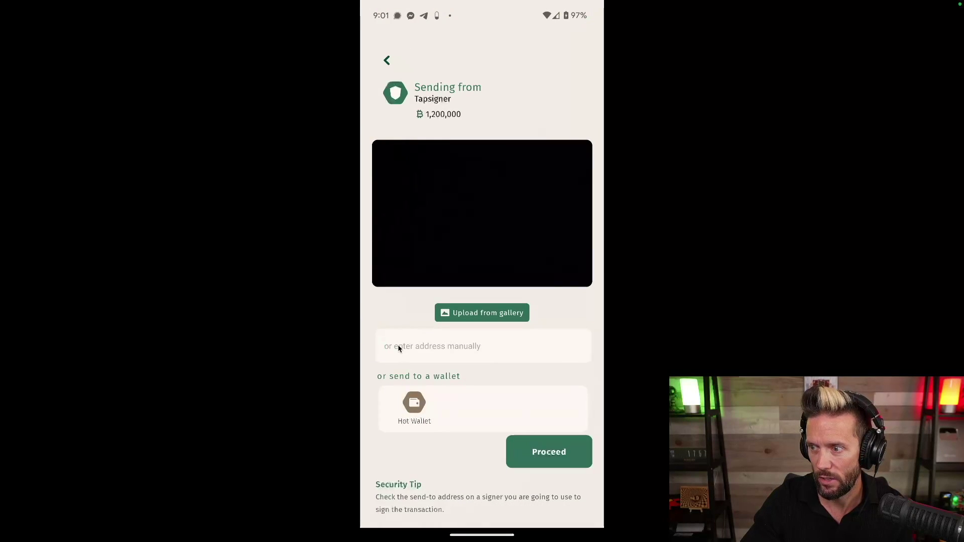
pyautogui.click(398, 347)
pyautogui.hotkey('ctrl', 'v')
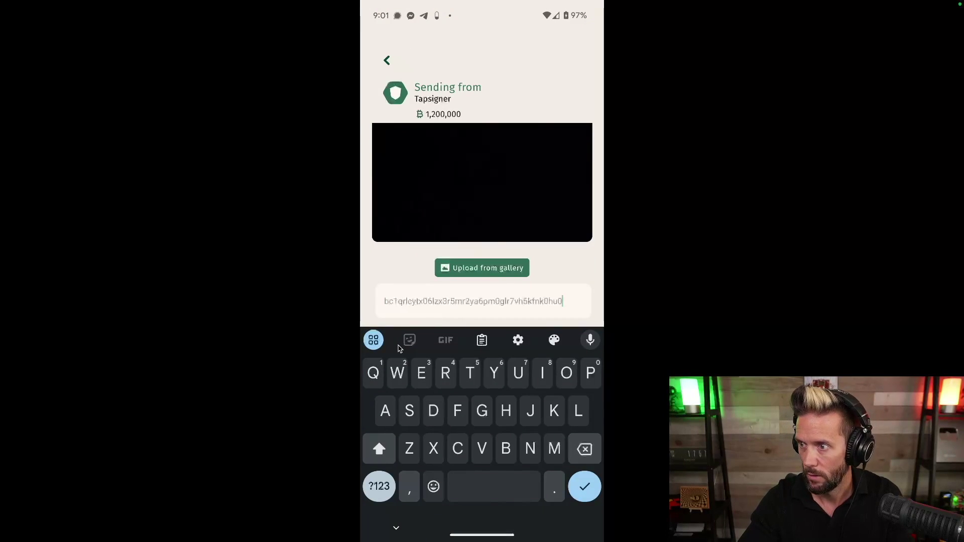
pyautogui.hotkey('ctrl', 'Right')
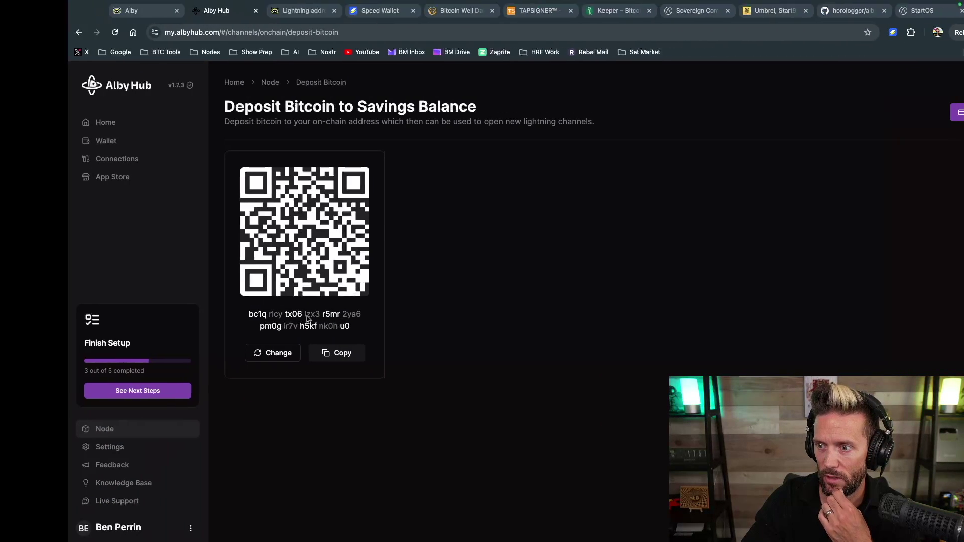
# Step: Return to Alby Hub's Node page and confirm the savings balance reads 1,100,000 sats
pyautogui.hotkey('ctrl', 'Left')
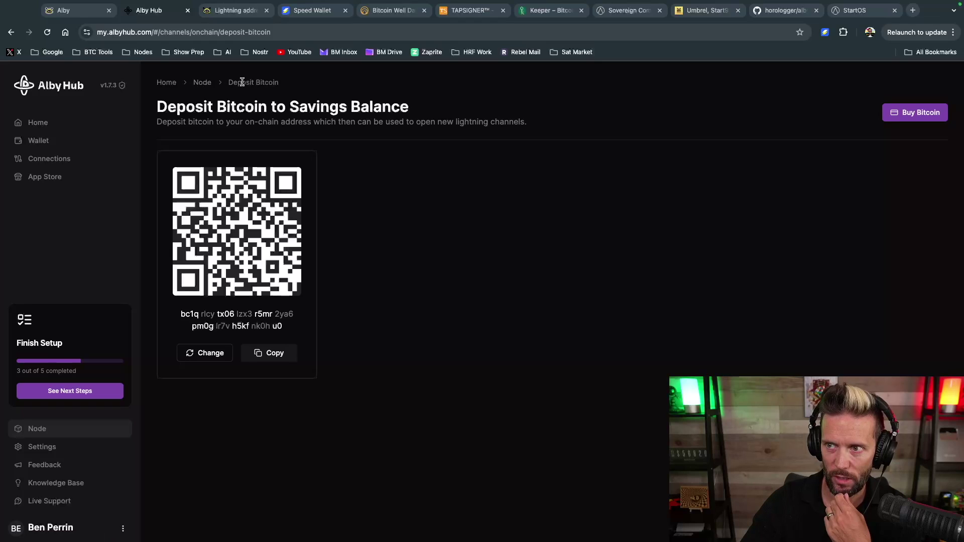
pyautogui.click(203, 83)
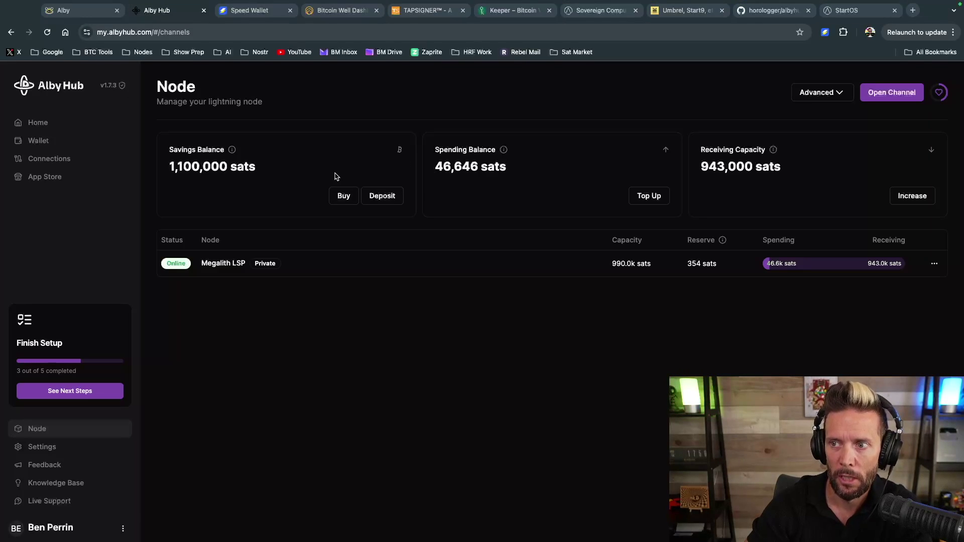
pyautogui.click(842, 97)
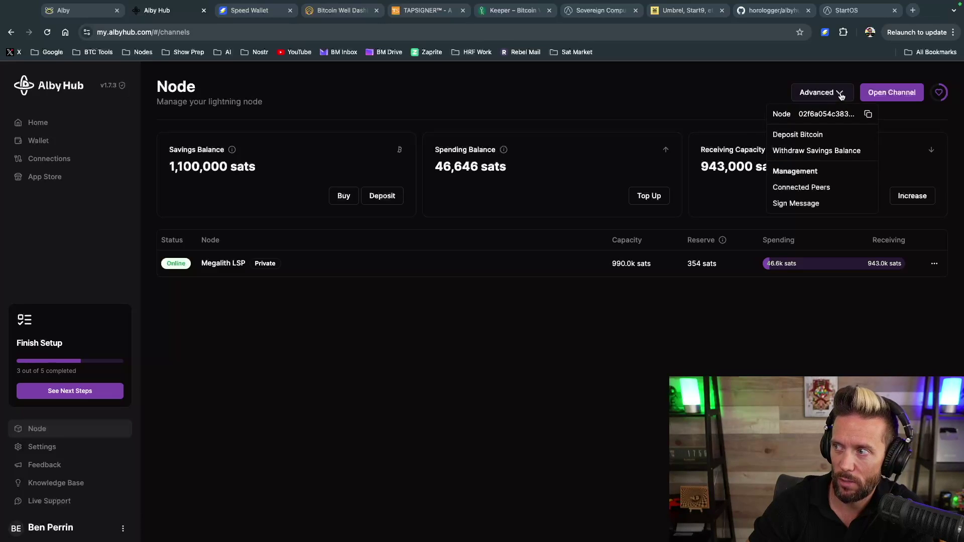
pyautogui.click(791, 155)
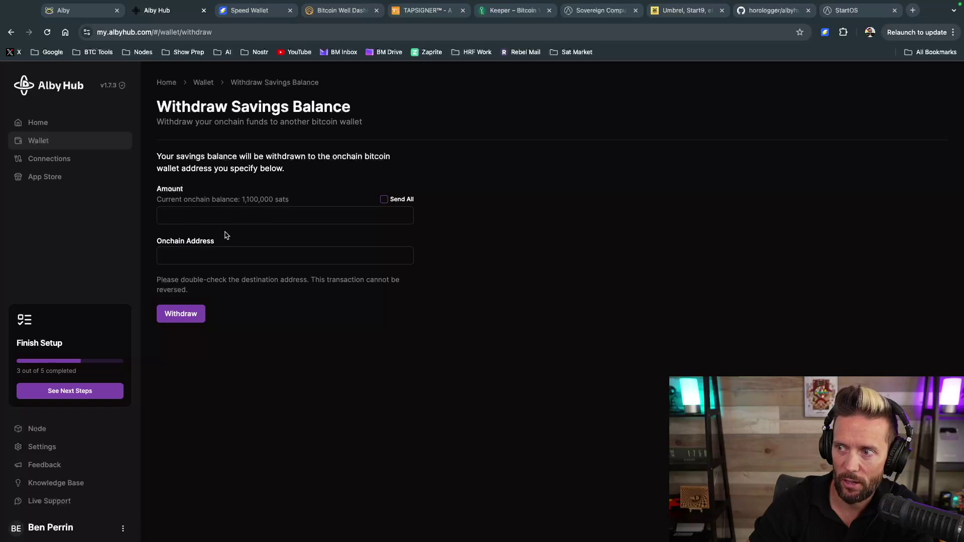
pyautogui.click(384, 200)
pyautogui.click(384, 200)
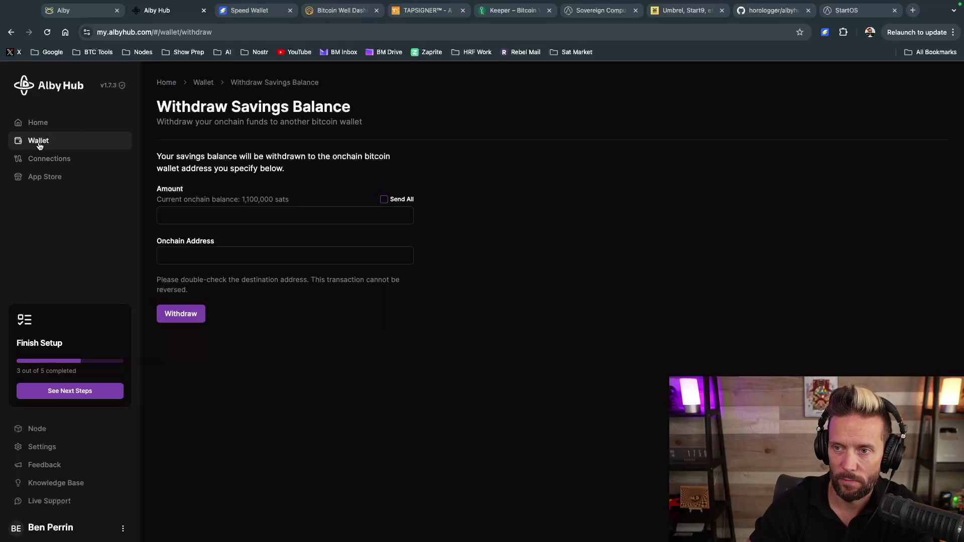
pyautogui.click(36, 428)
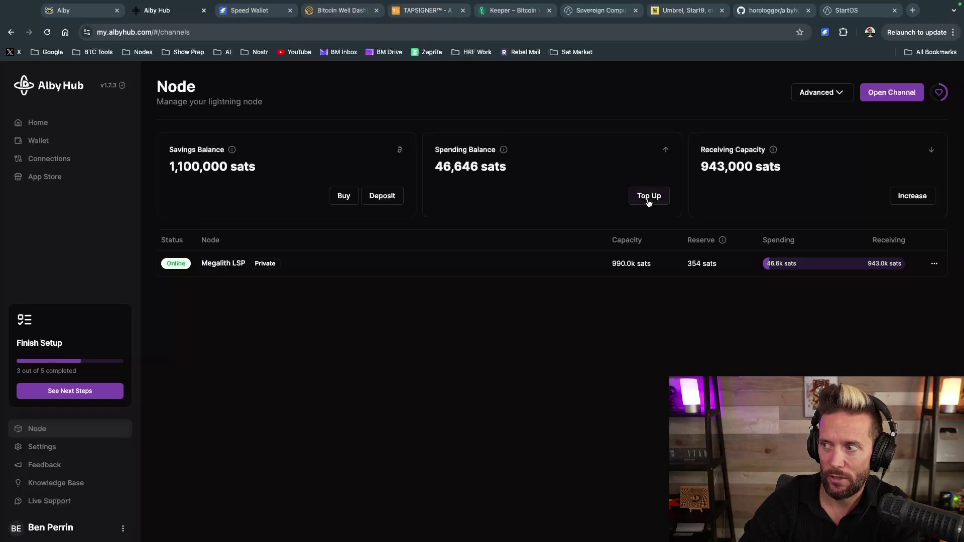
# Step: Open a 1,000,000-sat lightning channel with ACINQ chosen as the peer under Advanced Options
pyautogui.click(647, 198)
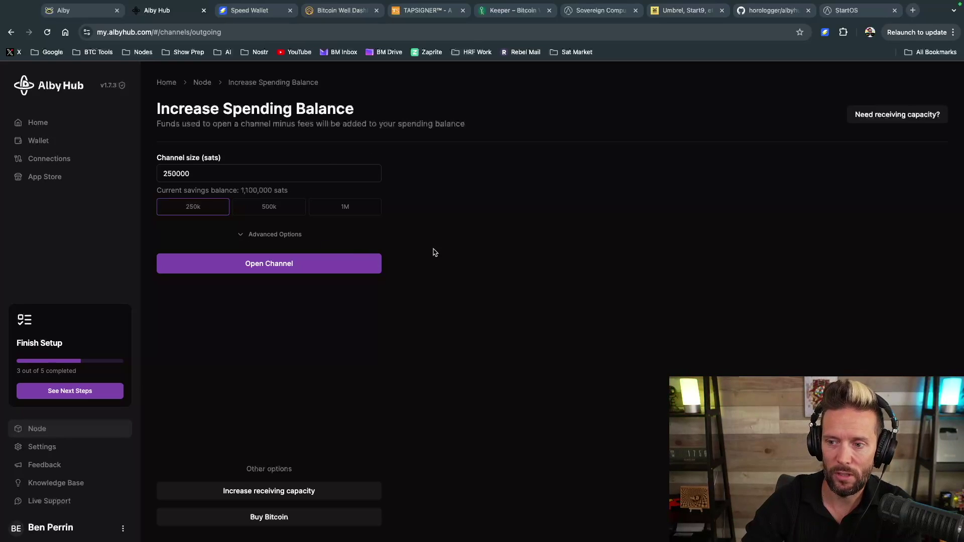
pyautogui.click(335, 210)
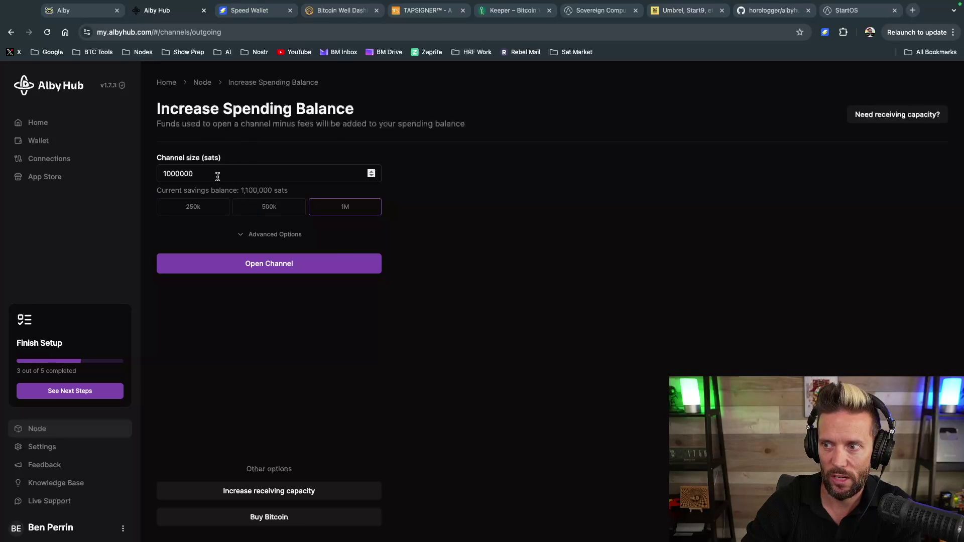
pyautogui.click(243, 236)
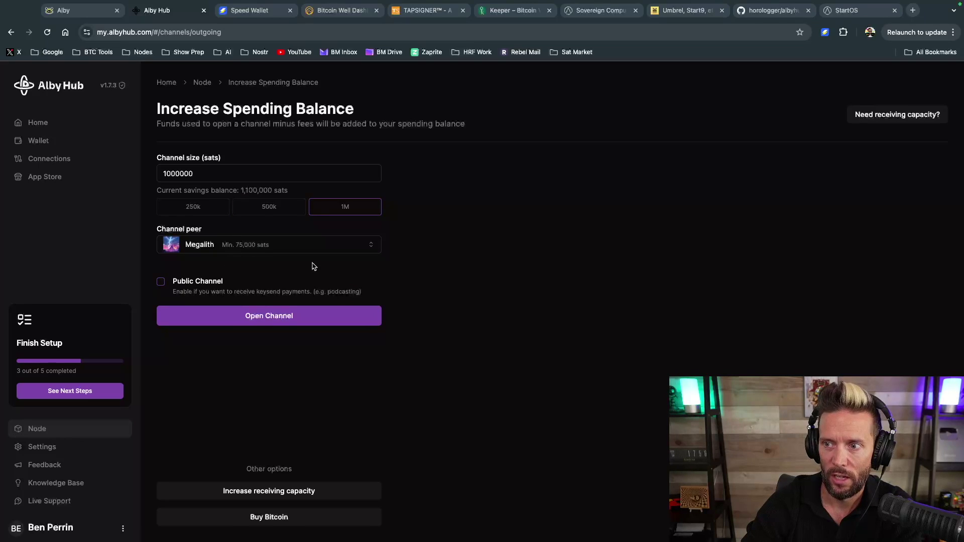
pyautogui.click(356, 245)
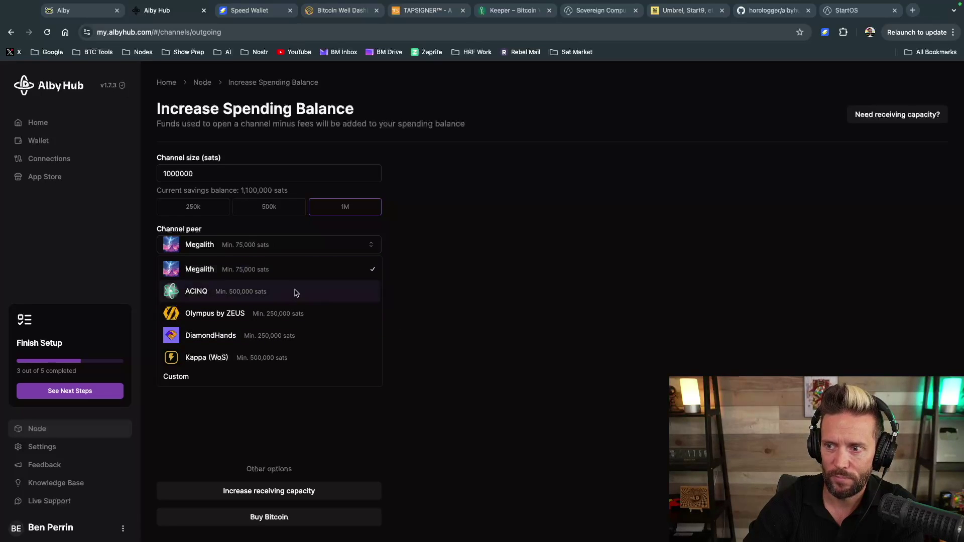
pyautogui.click(217, 296)
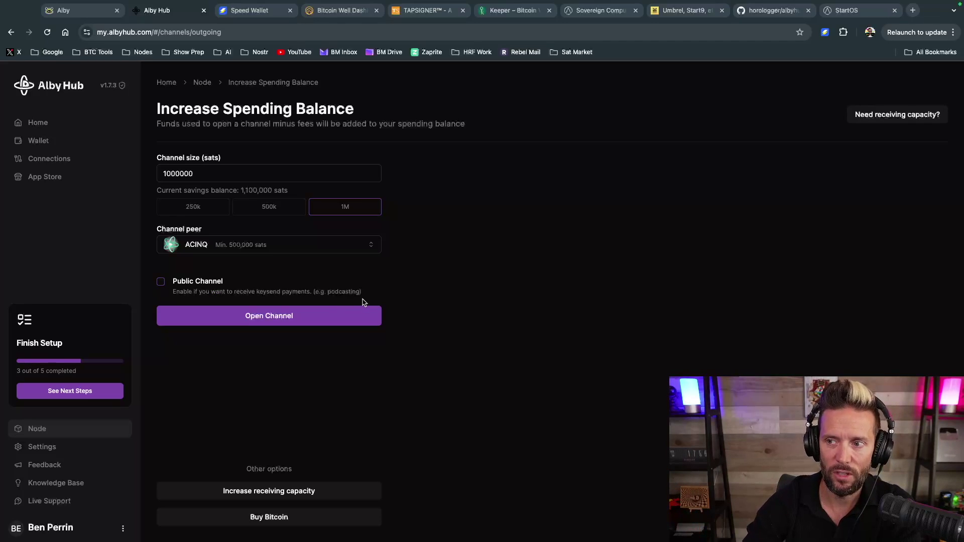
pyautogui.click(263, 324)
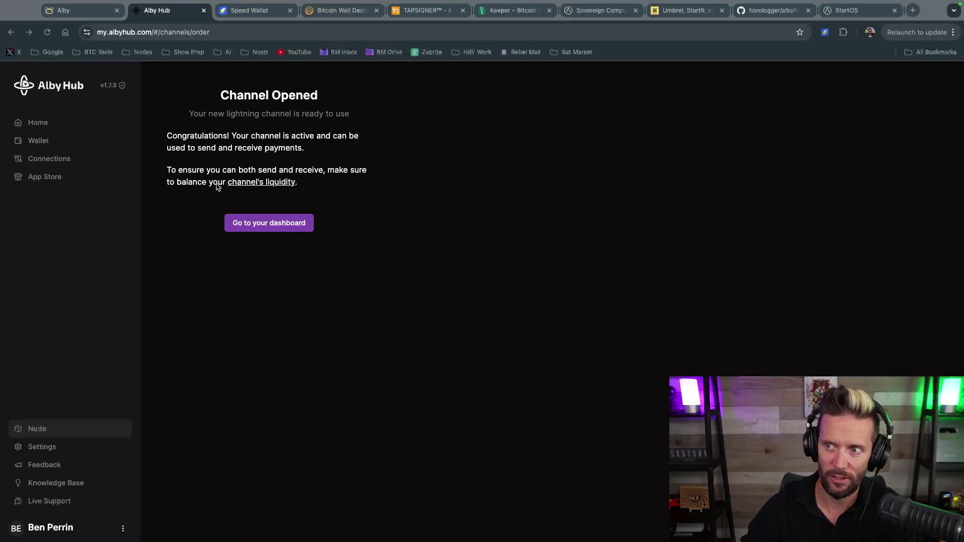
# Step: Go to the dashboard, then the Node page showing ACINQ online and 1,036,646 sats spending
pyautogui.click(262, 229)
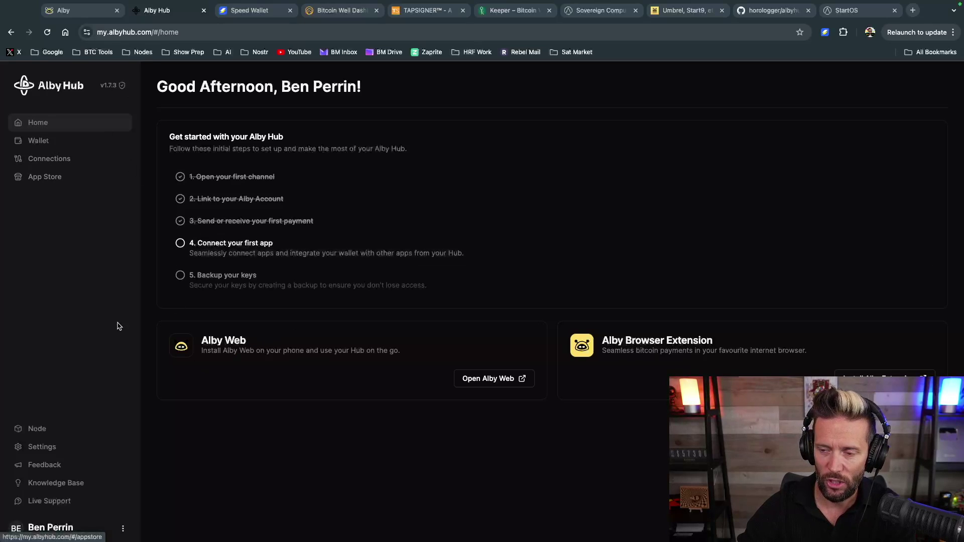
pyautogui.click(37, 430)
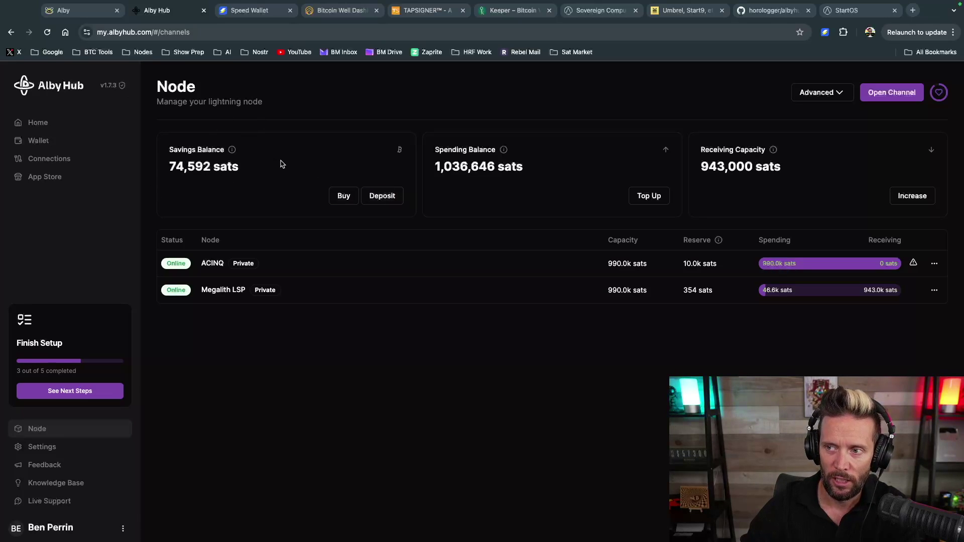
pyautogui.click(838, 92)
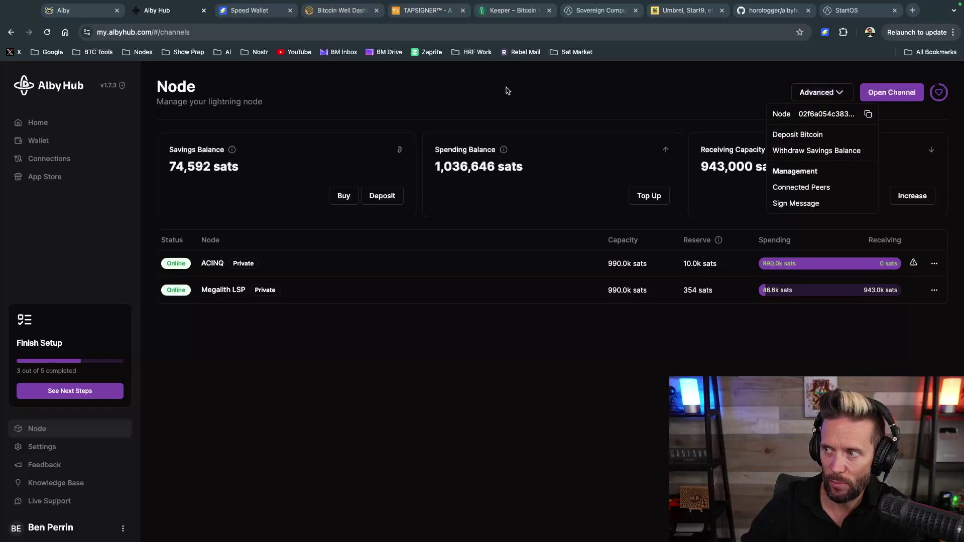
pyautogui.click(505, 103)
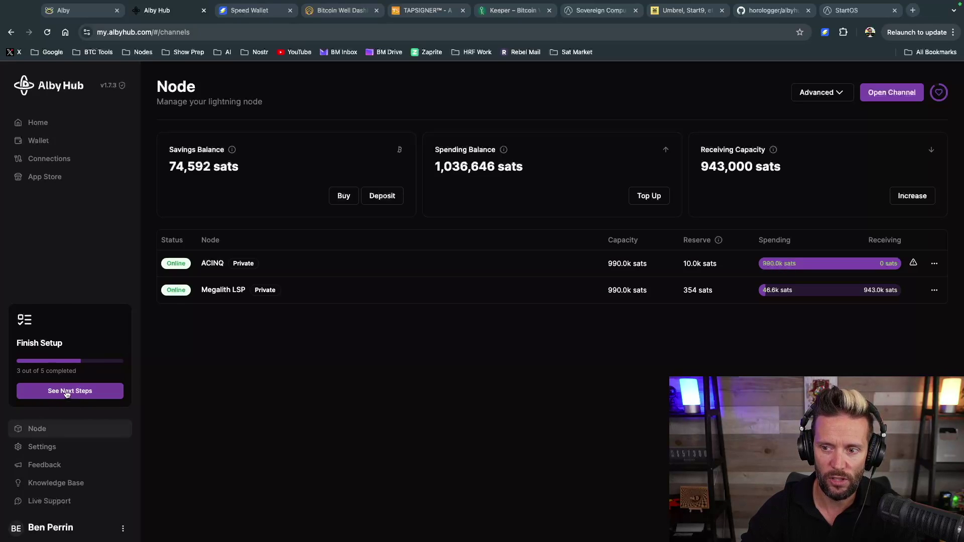
# Step: From the Home setup checklist, start step 4 Connect your first app to reach the App Store
pyautogui.click(29, 129)
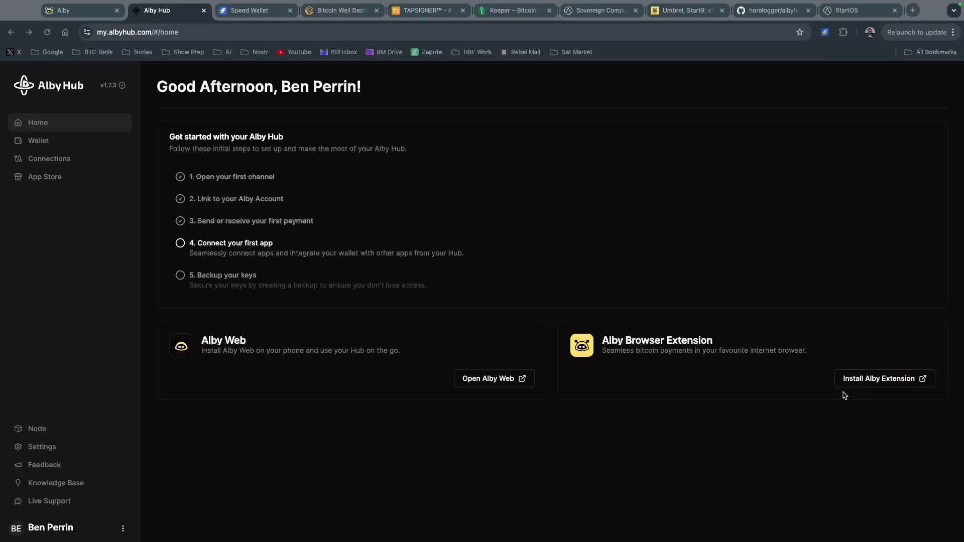
pyautogui.click(867, 325)
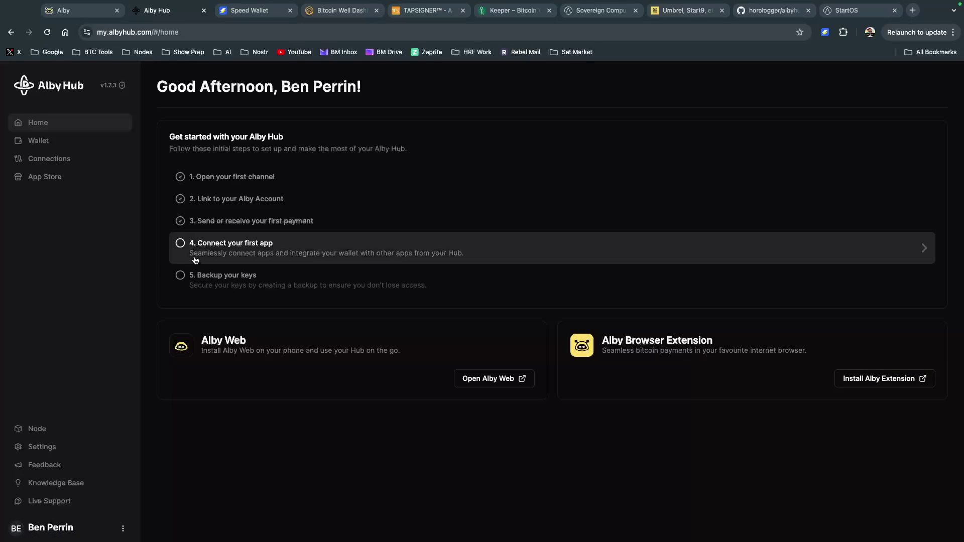
pyautogui.click(227, 253)
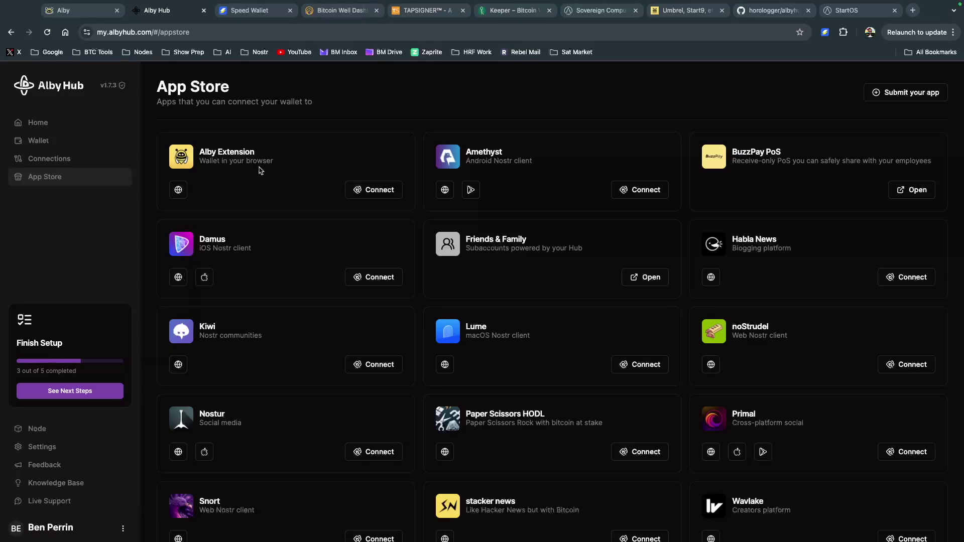
# Step: Pick Alby Extension in the App Store, keeping the name Alby Extension and Full Access permissions
pyautogui.click(373, 193)
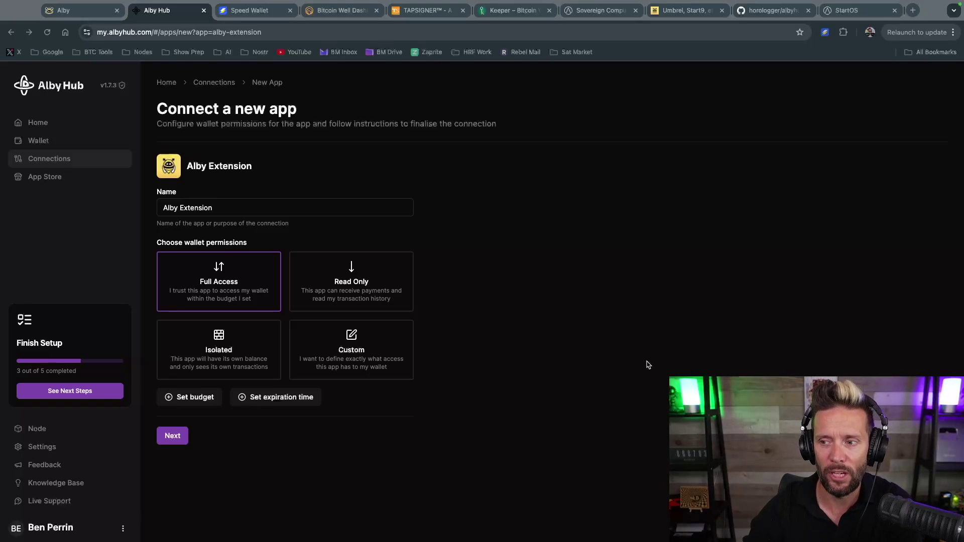
# Step: Create the Alby Extension connection with Full Access and the spending budget removed
pyautogui.click(223, 411)
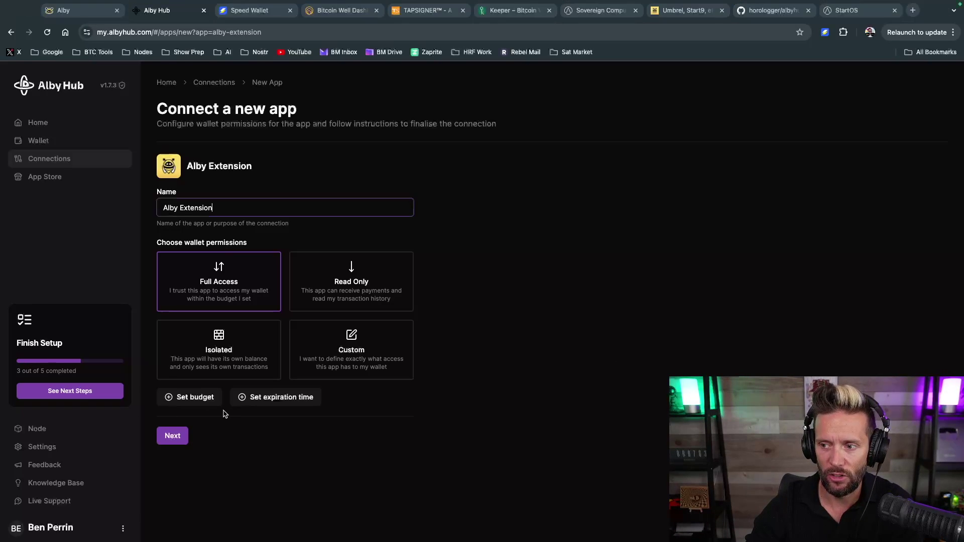
pyautogui.click(187, 399)
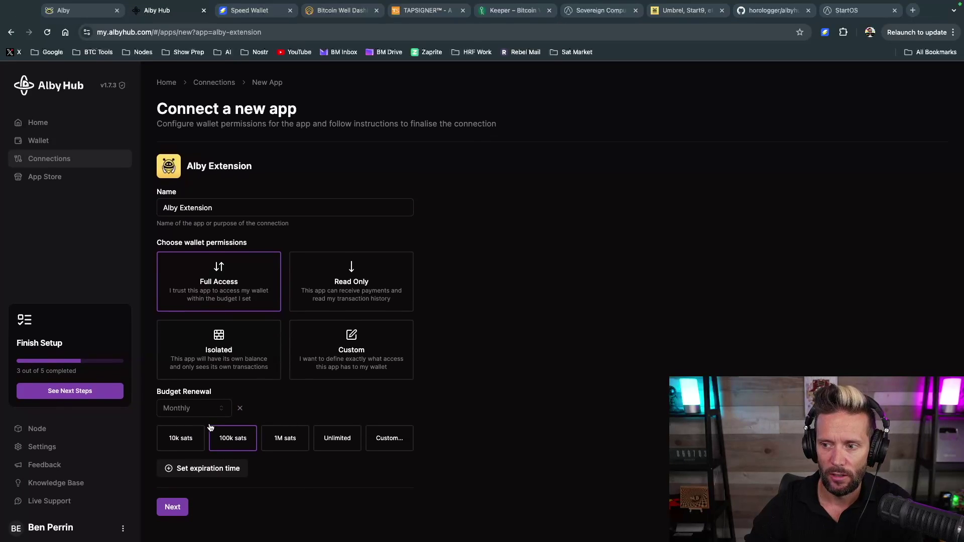
pyautogui.click(190, 409)
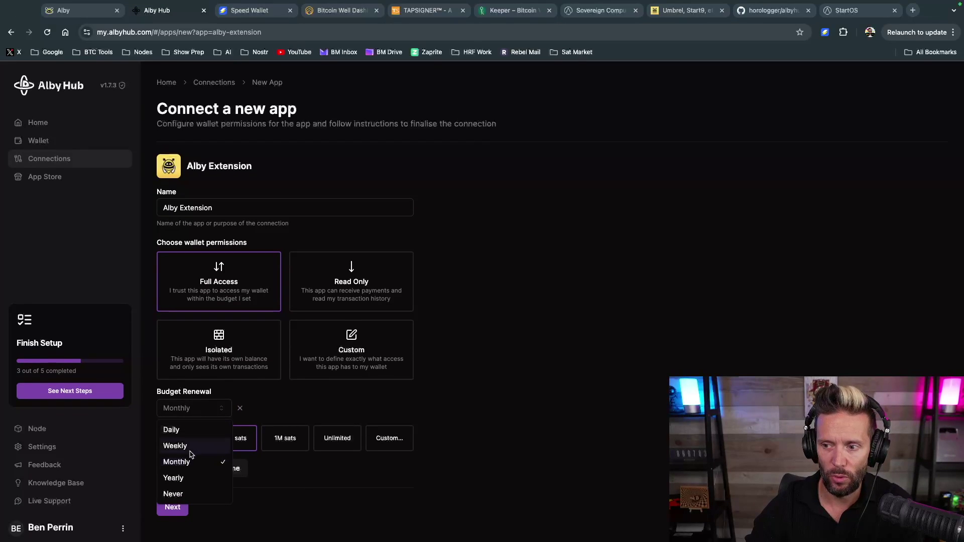
pyautogui.click(363, 406)
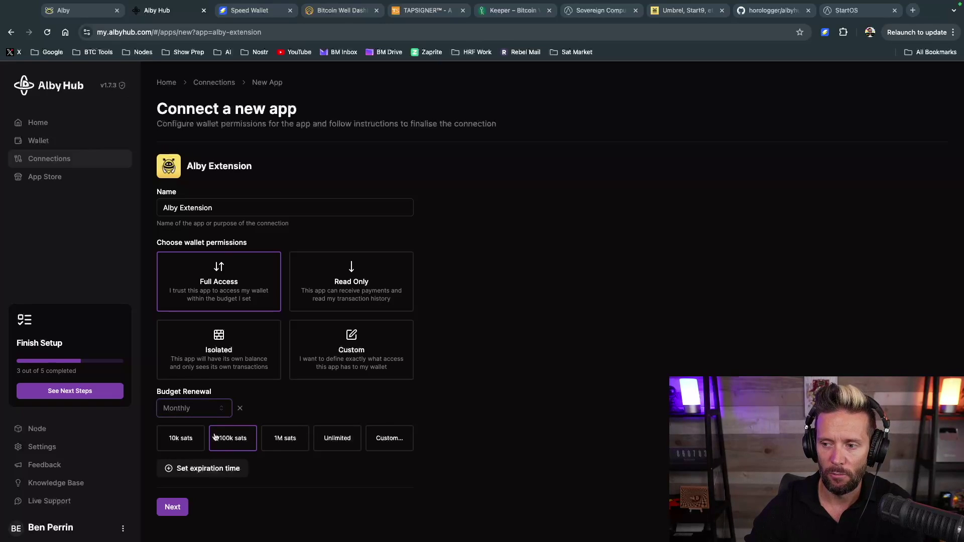
pyautogui.click(240, 409)
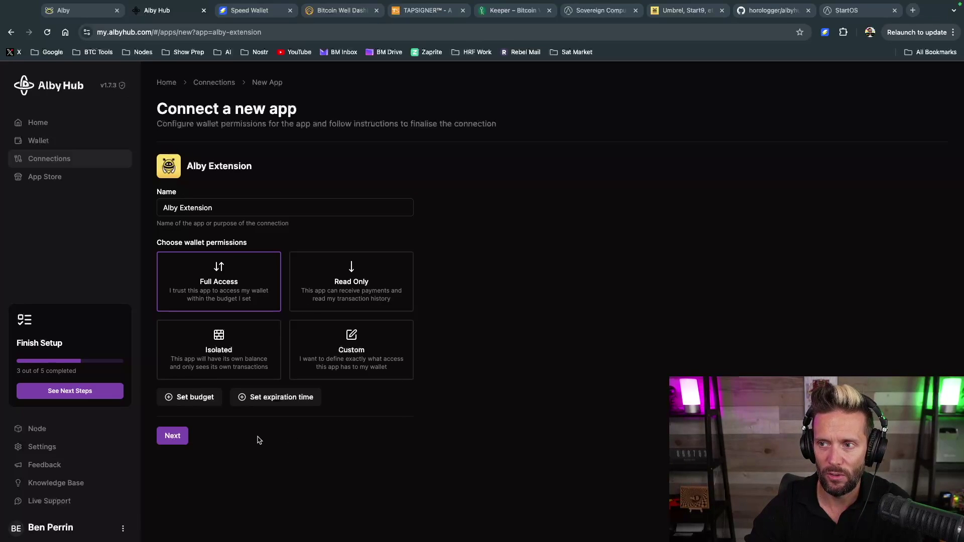
pyautogui.click(173, 436)
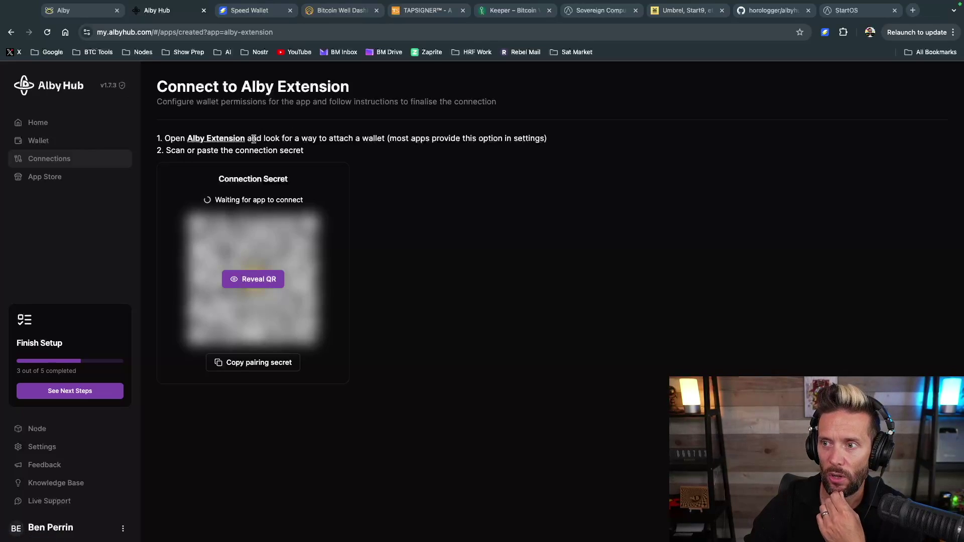
# Step: Install the Alby browser extension in Chrome from its website and Chrome Web Store page
pyautogui.click(210, 140)
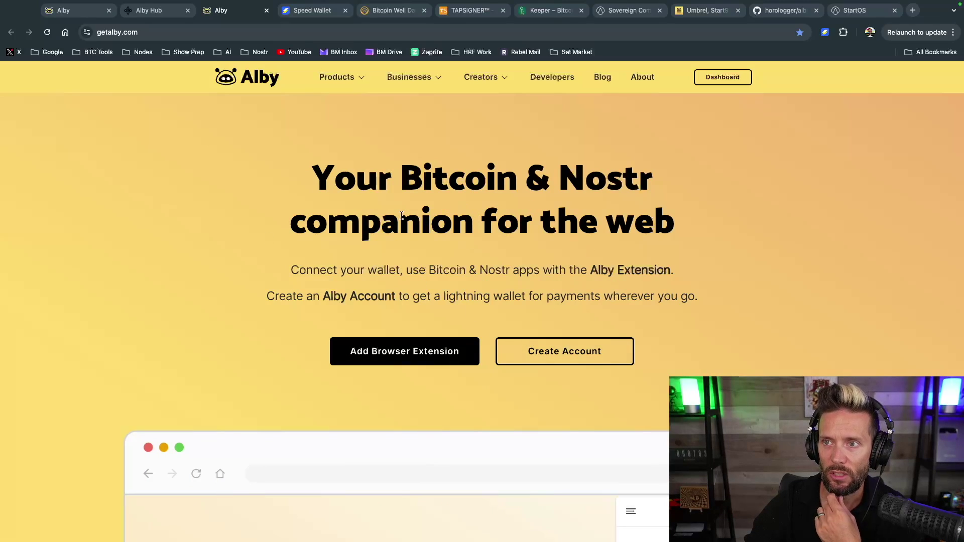
pyautogui.click(385, 352)
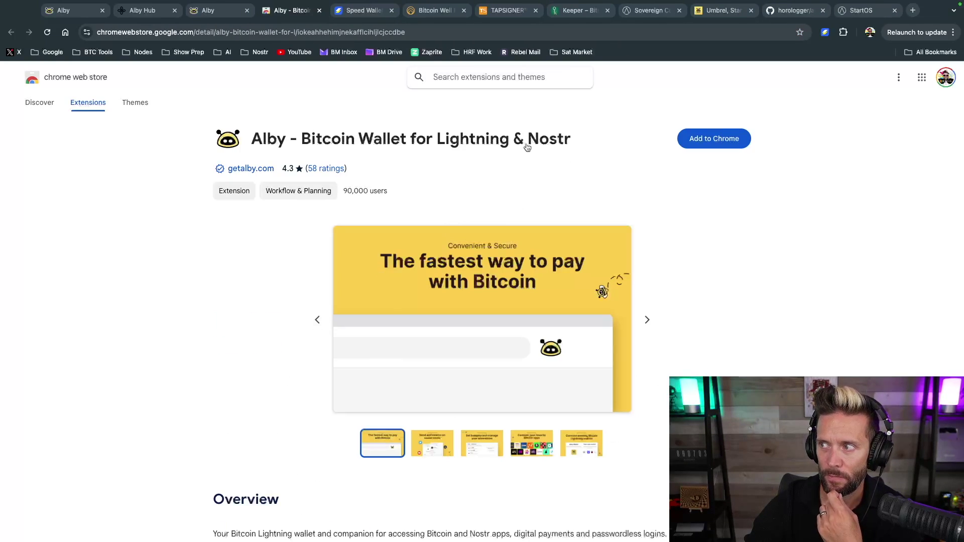
pyautogui.click(715, 141)
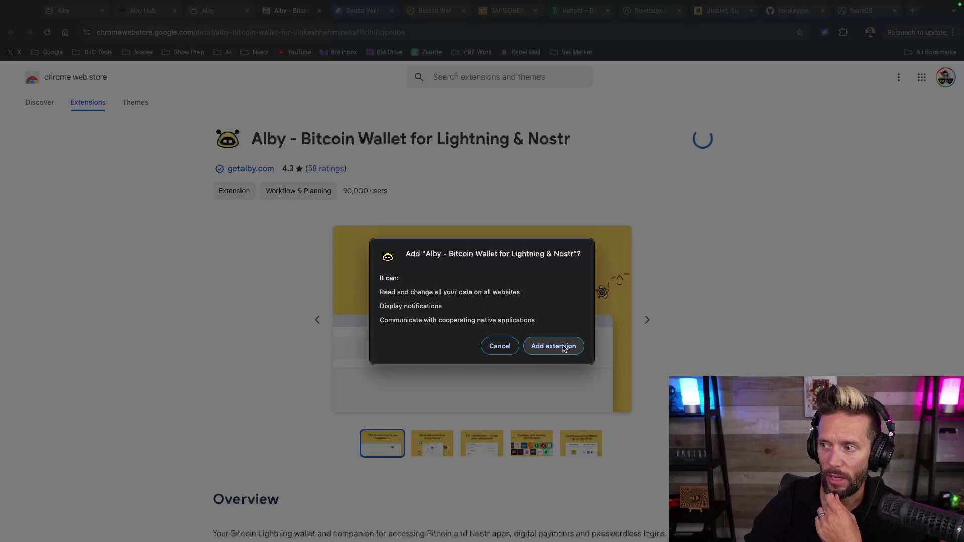
pyautogui.click(557, 347)
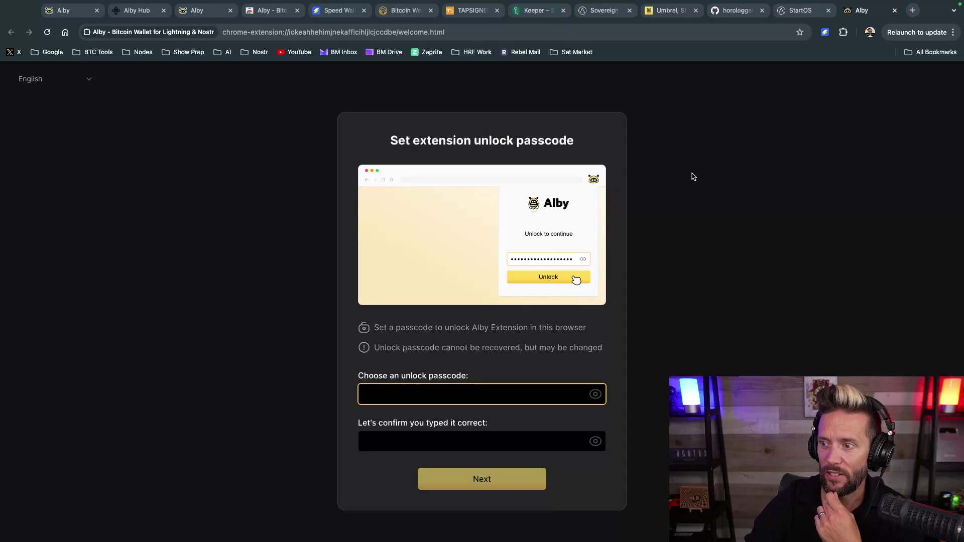
# Step: Pin Alby to the Chrome toolbar and set a confirmed unlock passcode for the extension
pyautogui.click(844, 32)
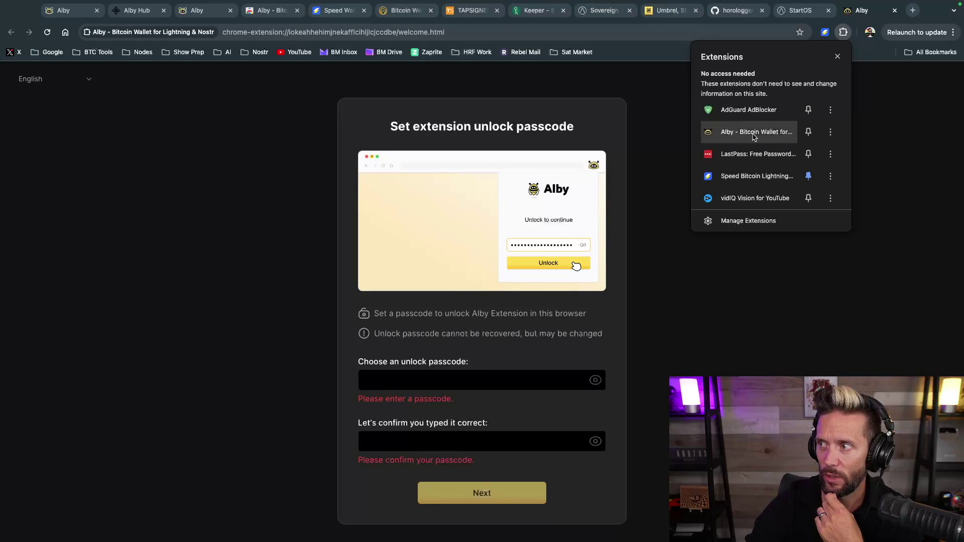
pyautogui.click(809, 131)
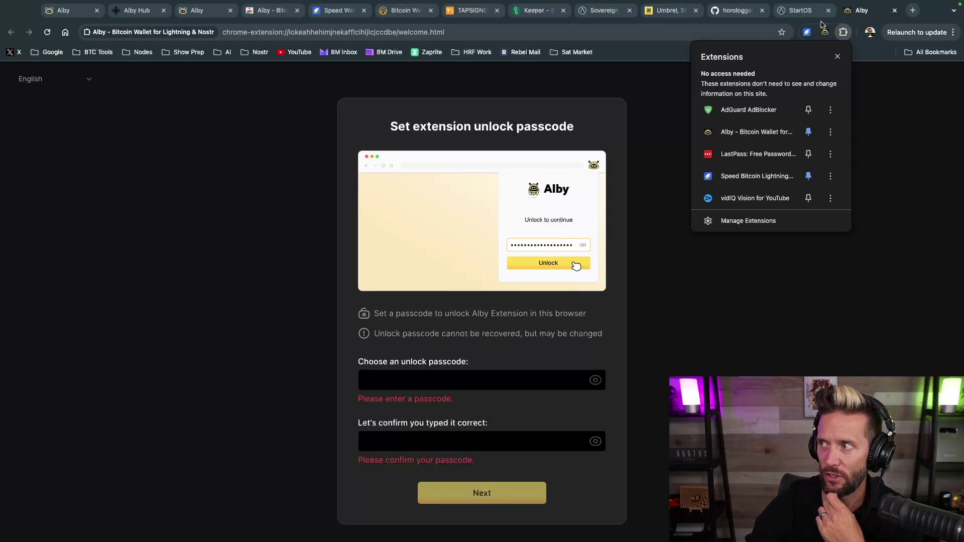
pyautogui.click(895, 107)
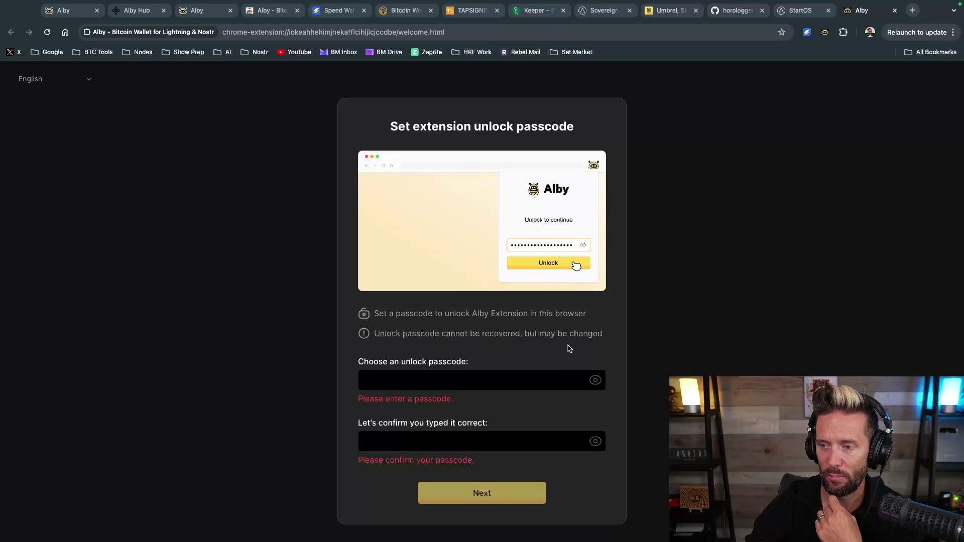
pyautogui.click(412, 378)
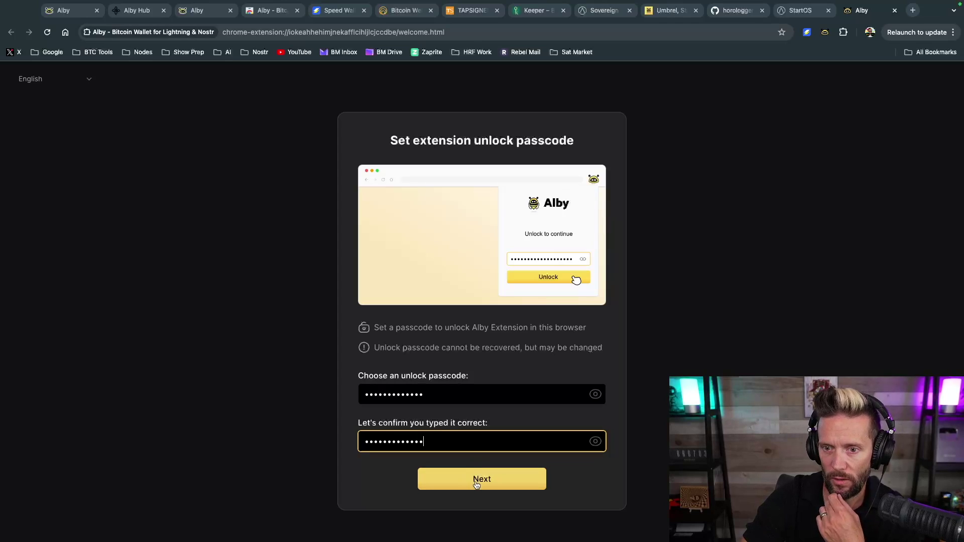
pyautogui.click(477, 485)
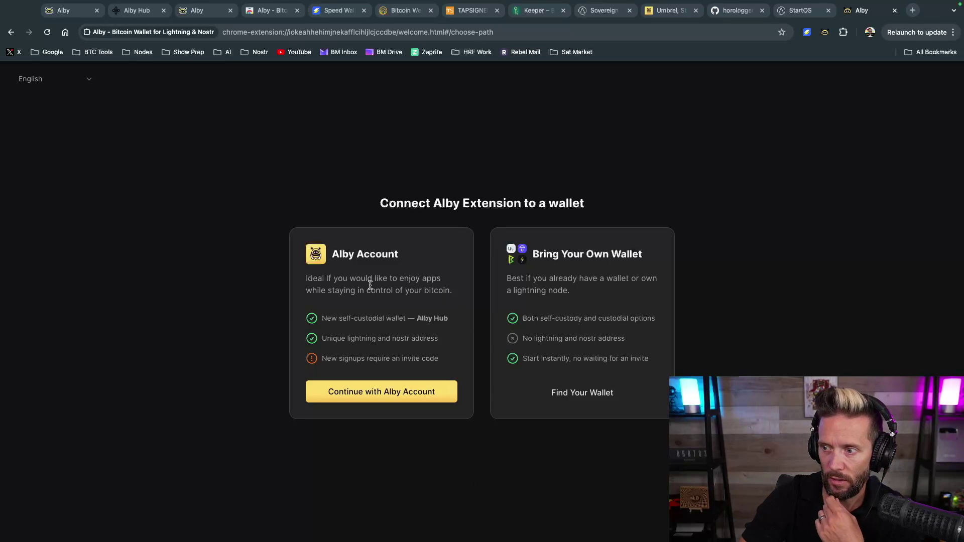
# Step: Link the extension to the Alby Account, finish its setup, and return to the Alby Hub connection page
pyautogui.click(375, 396)
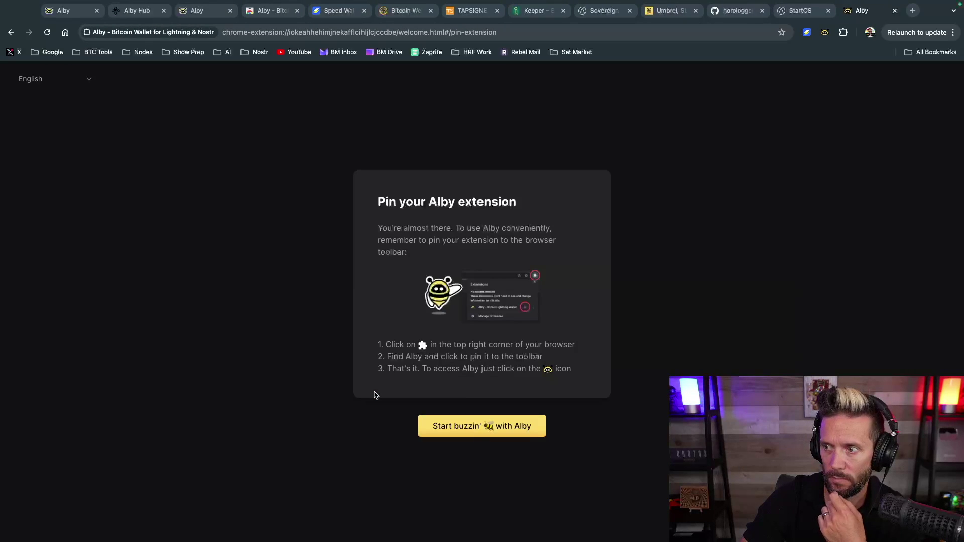
pyautogui.click(466, 432)
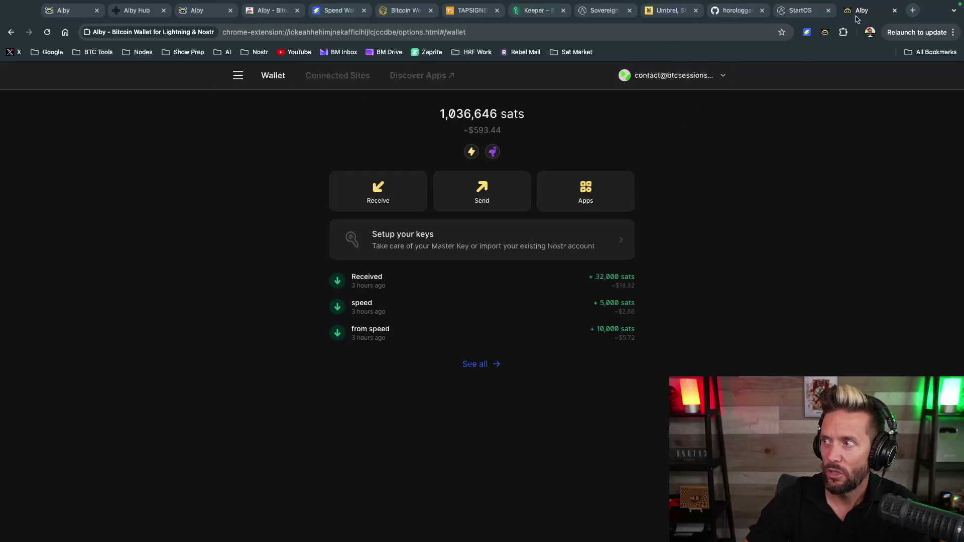
pyautogui.click(151, 10)
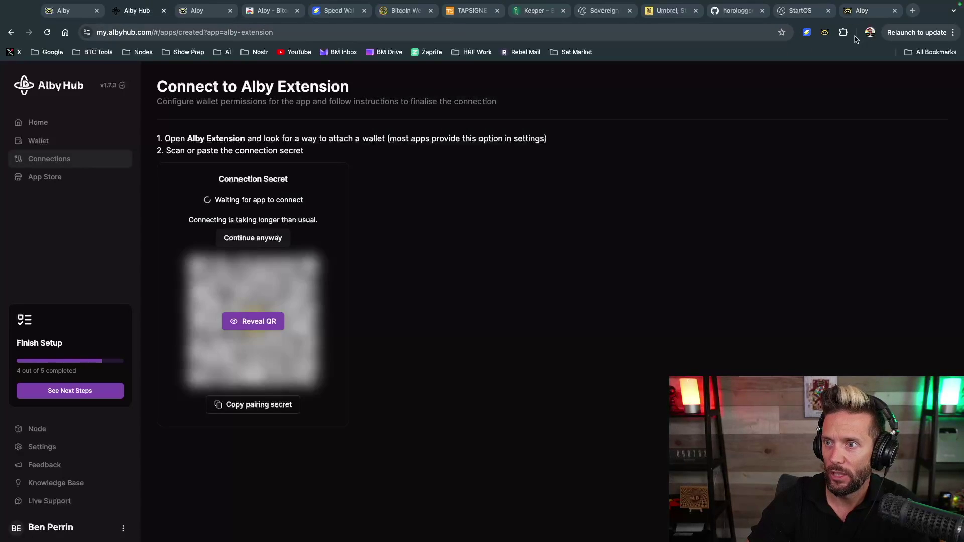
# Step: Close the leftover Alby tab and check that Alby Extension now appears under Connections
pyautogui.click(895, 10)
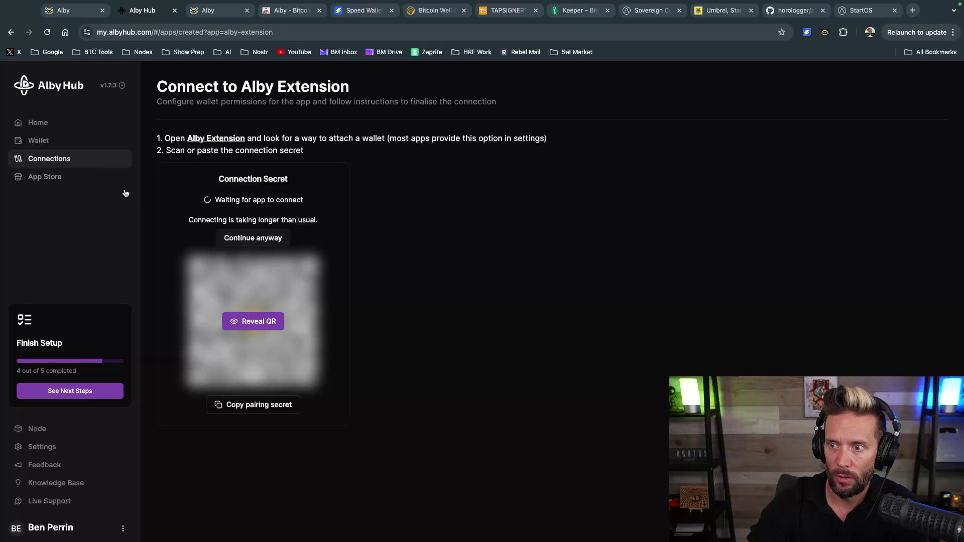
pyautogui.click(43, 159)
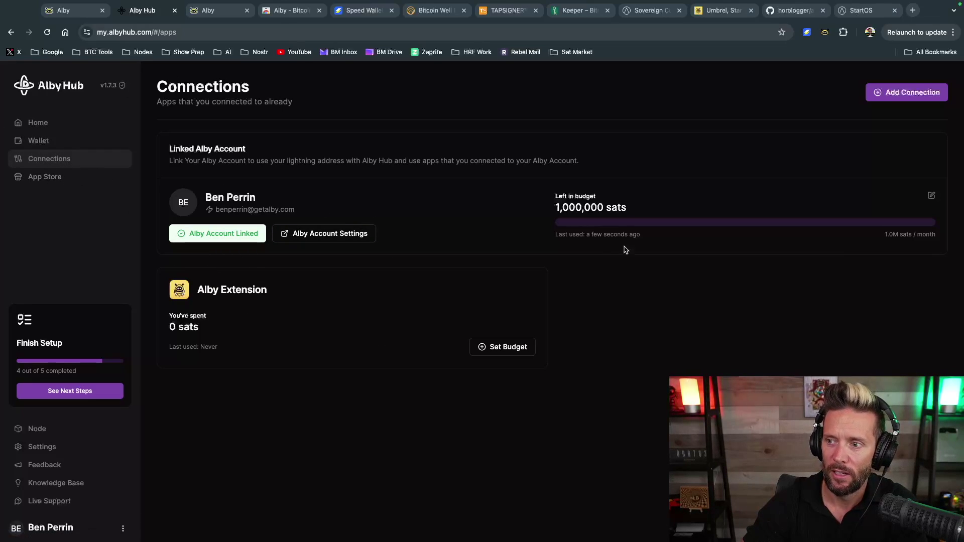
pyautogui.click(824, 34)
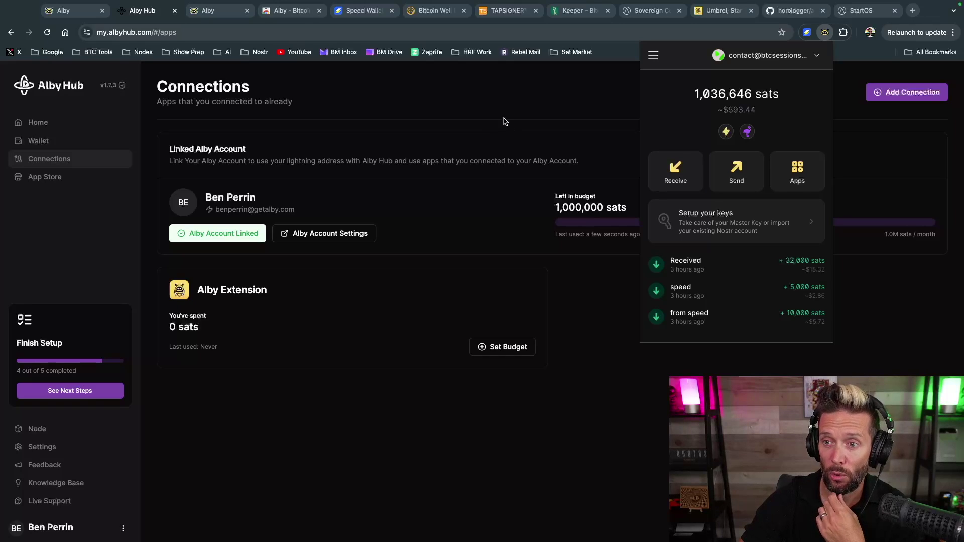
pyautogui.click(503, 121)
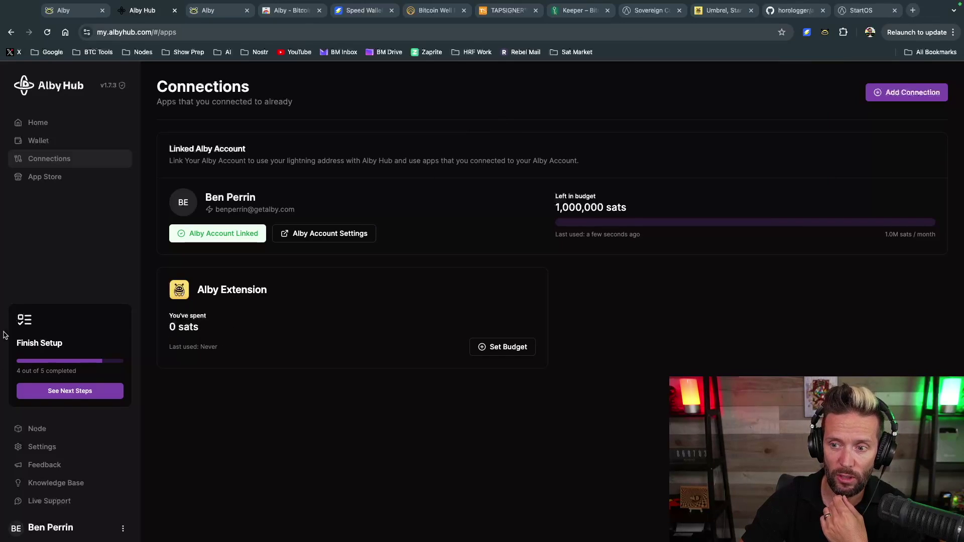
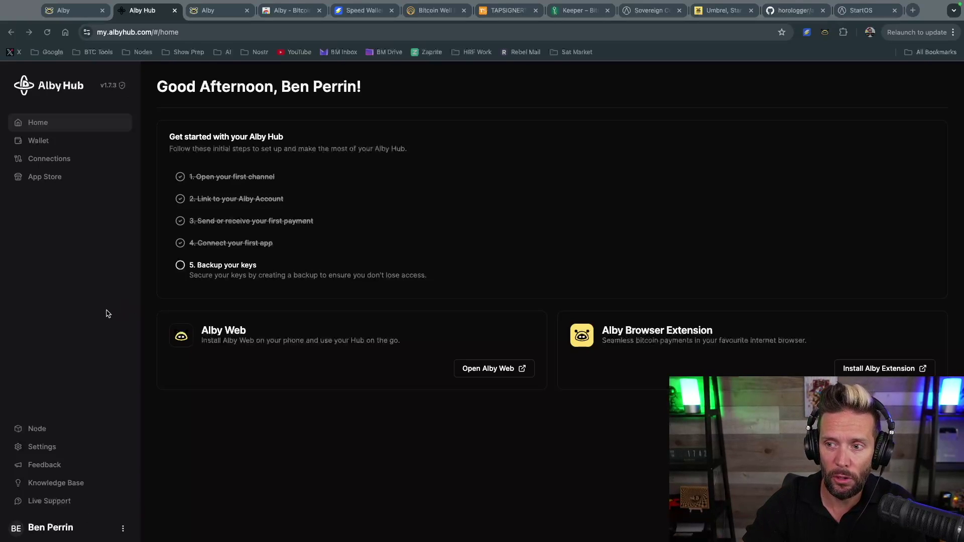
# Step: Bring the browser forward to view Alby Hub's Get started checklist with four steps done
pyautogui.click(104, 326)
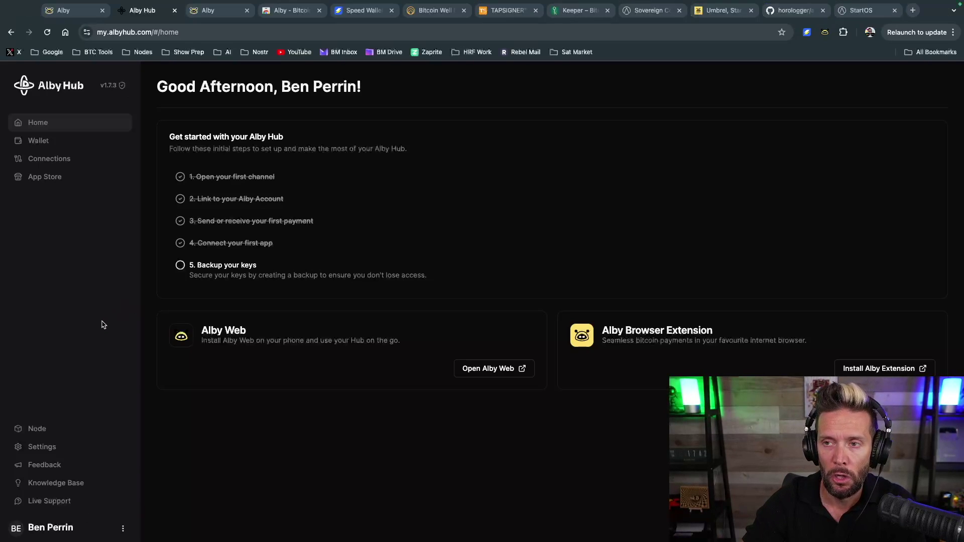
pyautogui.click(33, 430)
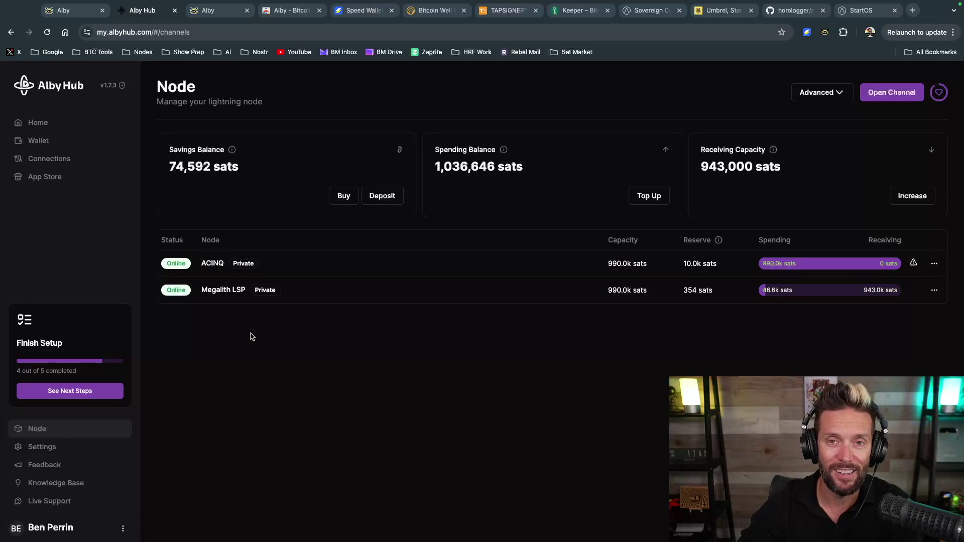
pyautogui.click(89, 388)
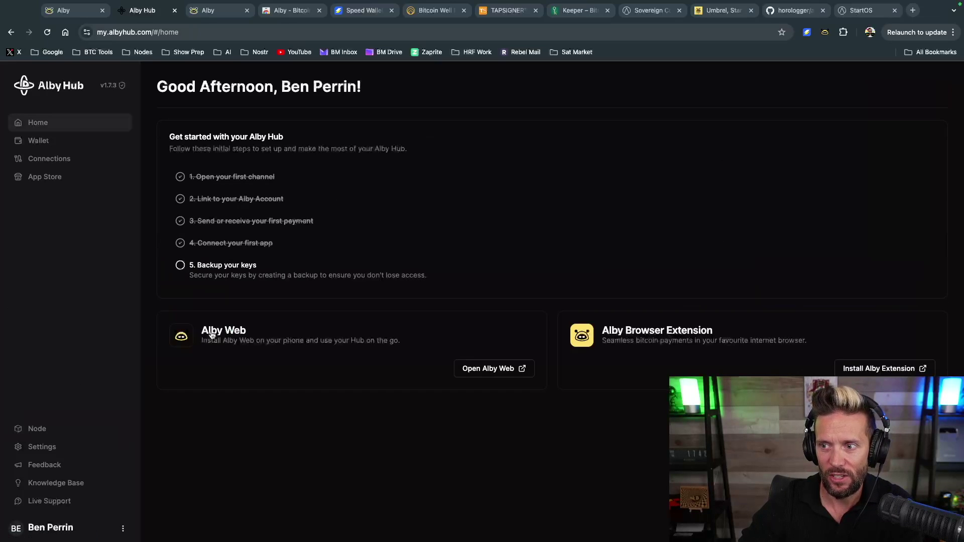
# Step: Start 'Backup your keys' and confirm it with the pasted unlock password
pyautogui.click(209, 265)
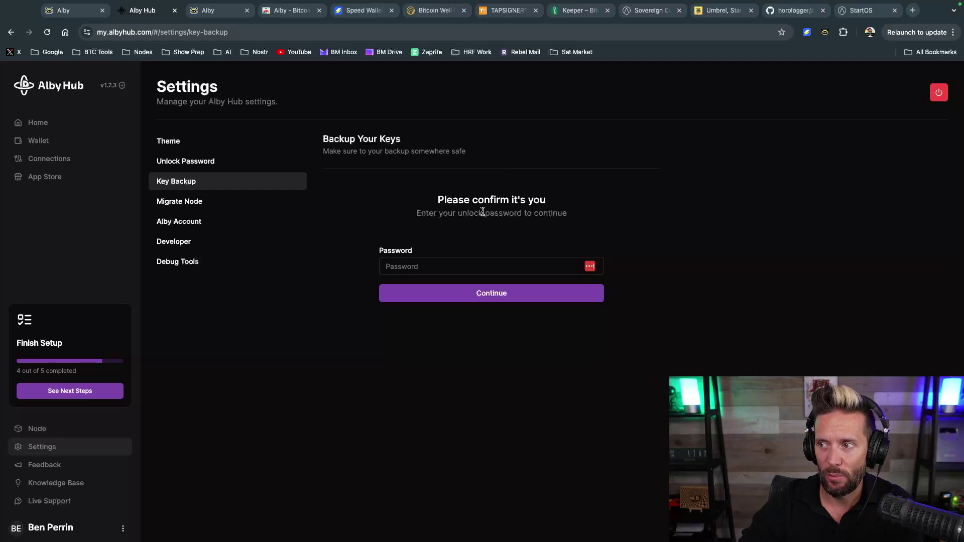
pyautogui.click(420, 268)
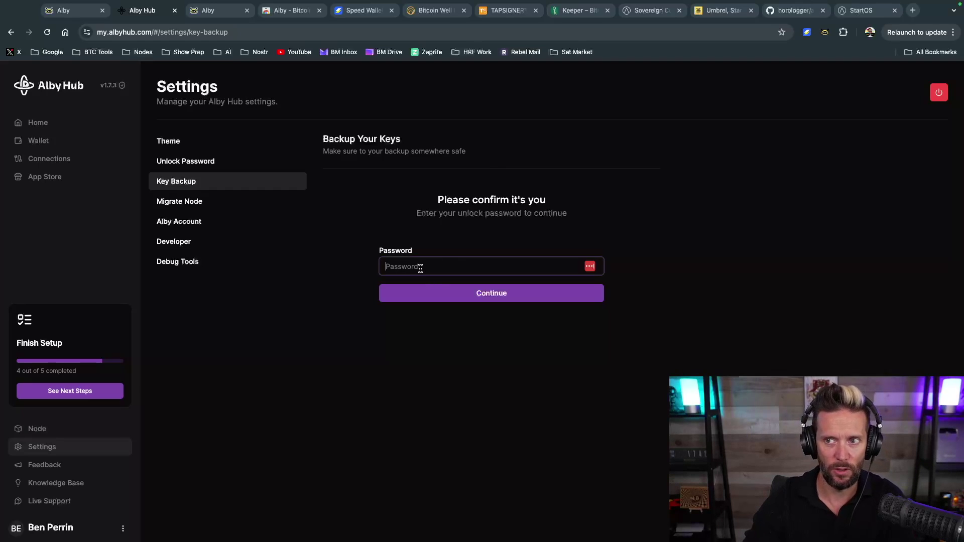
pyautogui.hotkey('ctrl', 'v')
pyautogui.click(492, 299)
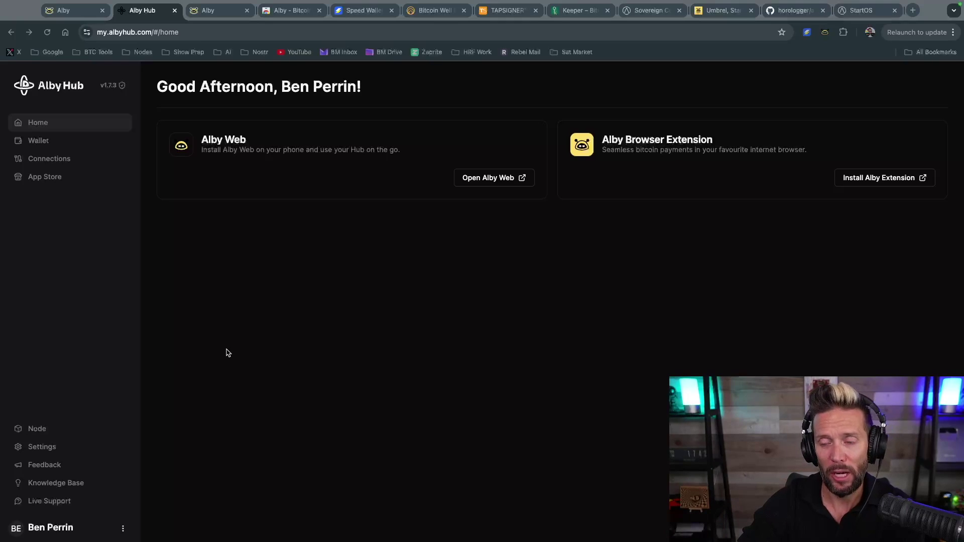
# Step: Check the Key Backup page under Settings, then return to the Alby Hub Home page
pyautogui.click(49, 450)
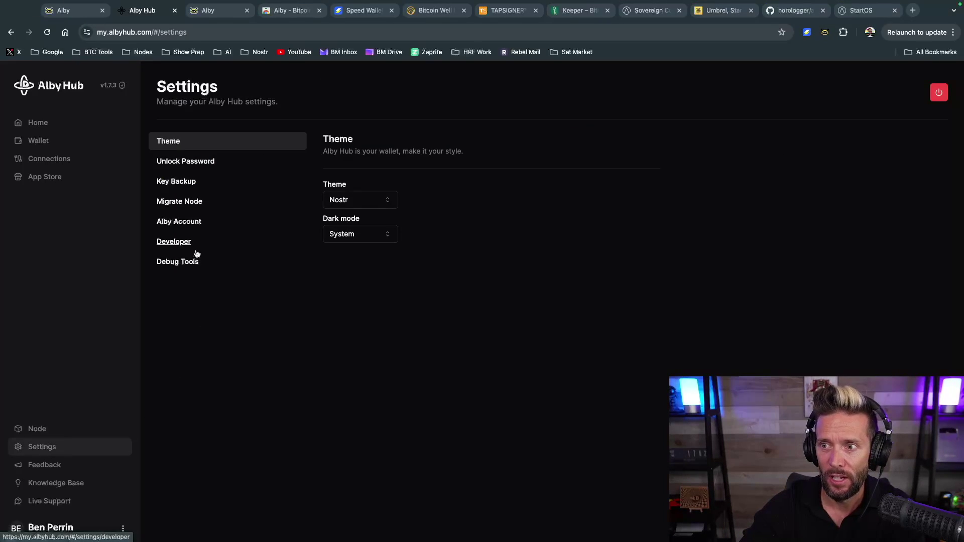
pyautogui.click(176, 186)
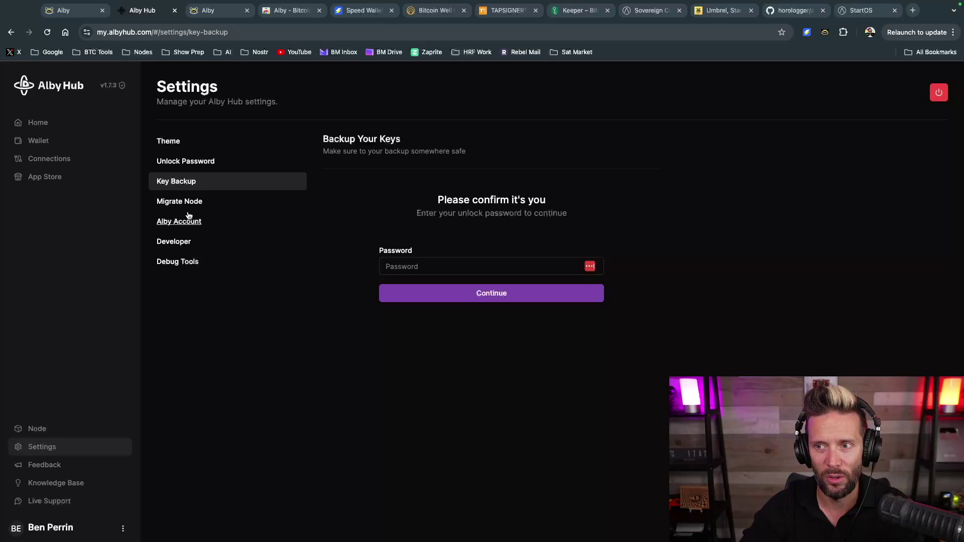
pyautogui.click(44, 132)
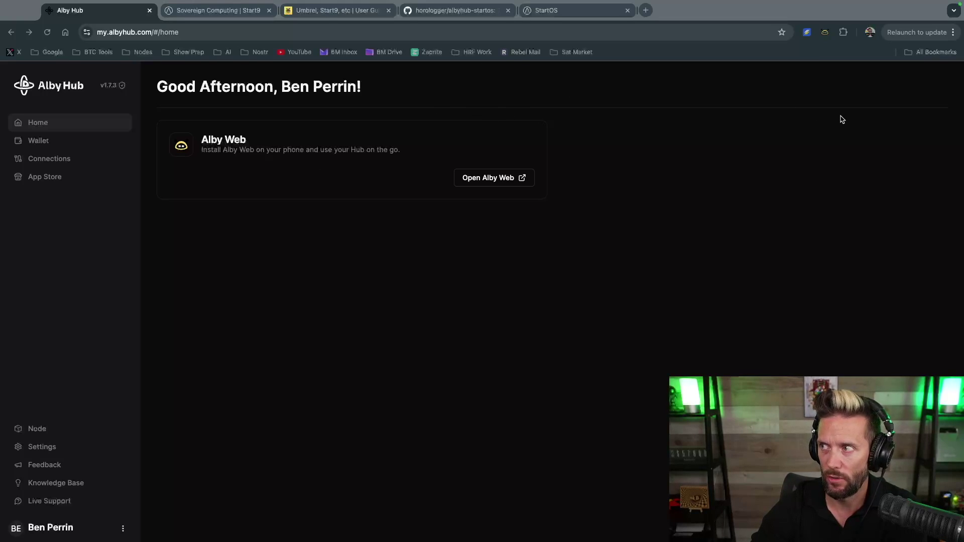
# Step: From the Alby toolbar popup, choose 'Setup your keys' to reach Setup Master Key
pyautogui.click(825, 32)
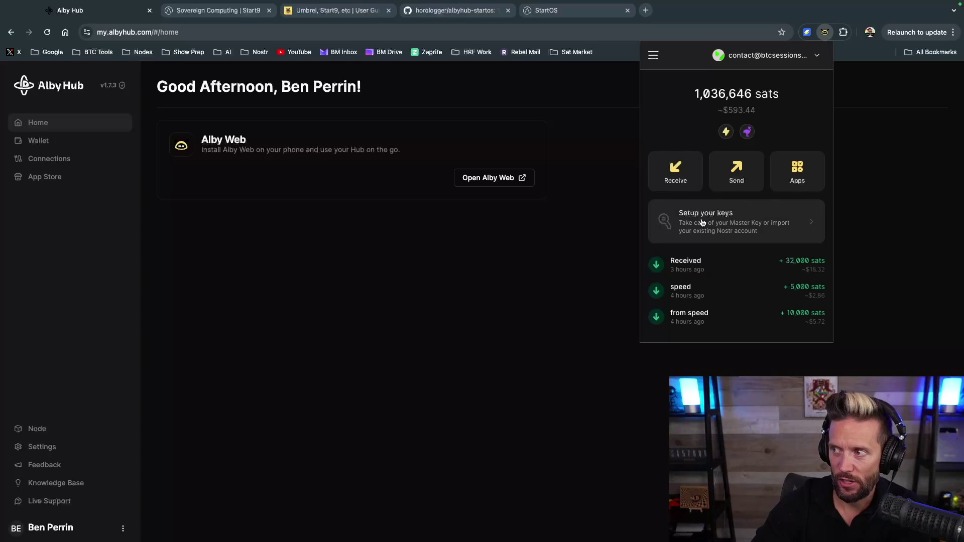
pyautogui.click(783, 223)
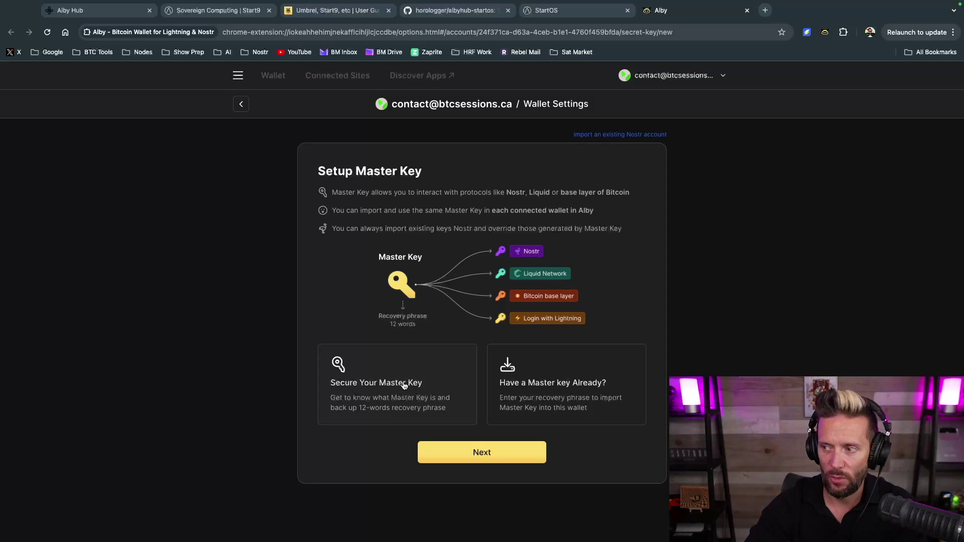
# Step: Finish the master key setup, then replace the Display Name with the new name and save
pyautogui.click(478, 453)
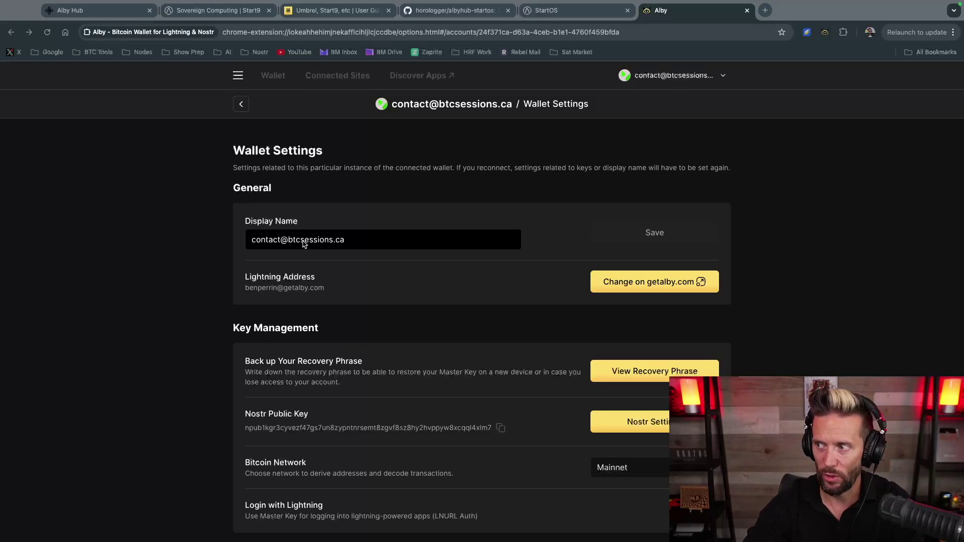
pyautogui.tripleClick(302, 241)
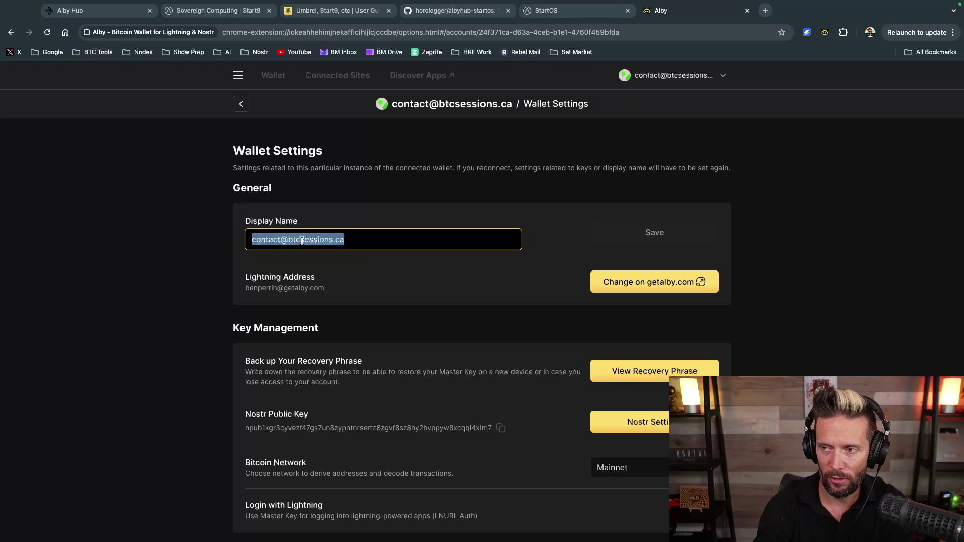
pyautogui.write('Ben Perrin')
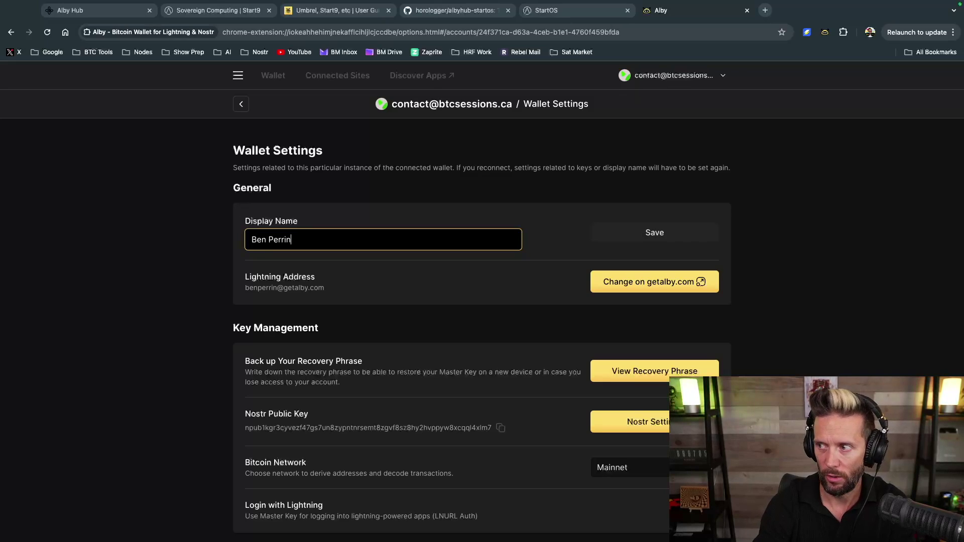
pyautogui.click(626, 235)
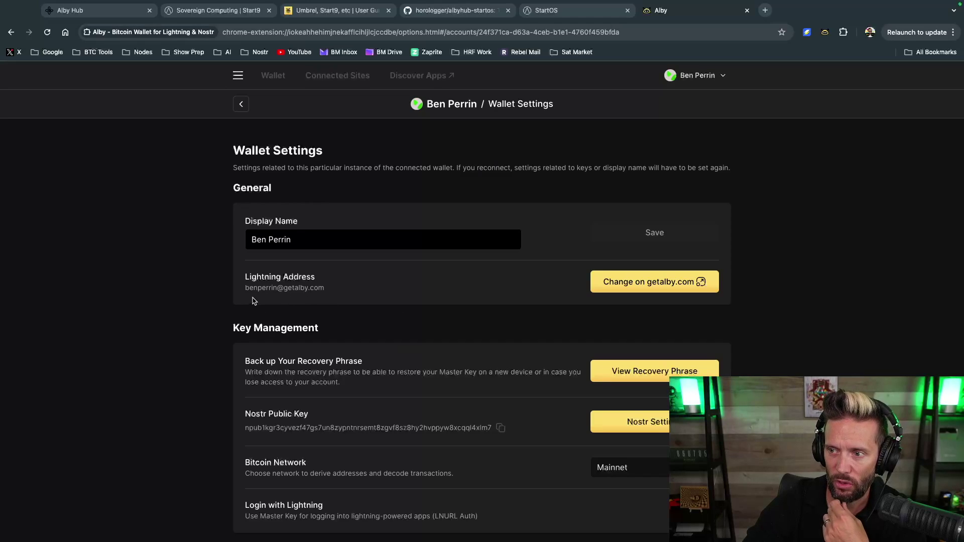
pyautogui.scroll(-2, 471, 312)
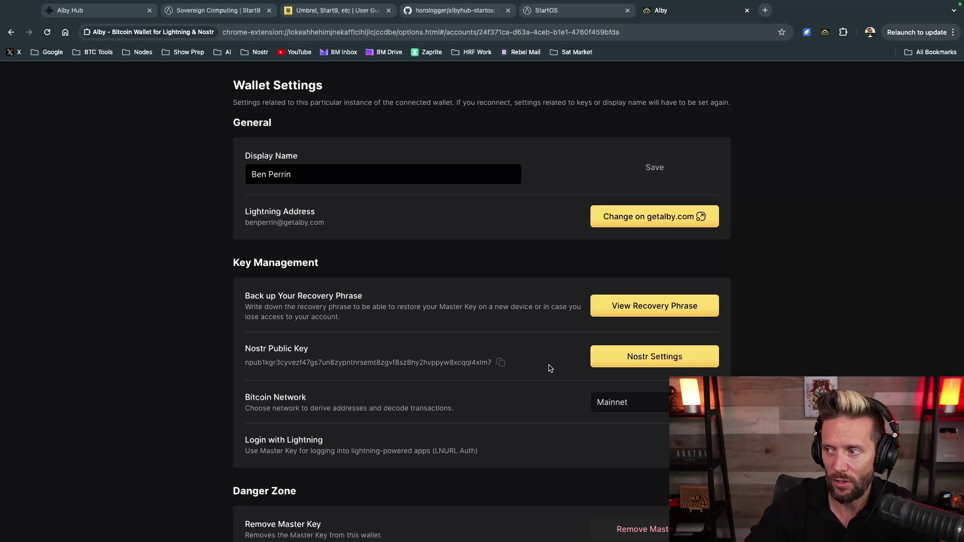
# Step: From Nostr Settings, open 'Set on getalby.com' for the Nostr Address page
pyautogui.click(619, 362)
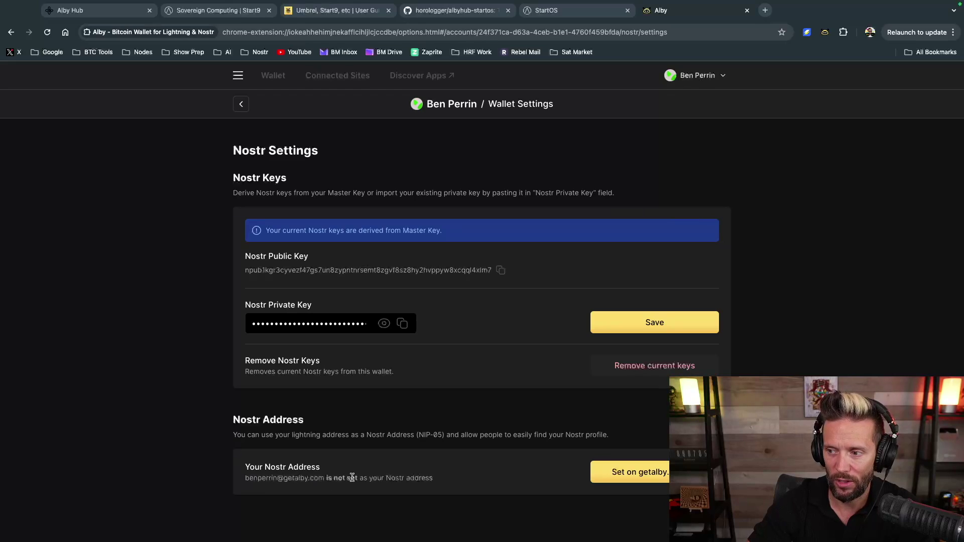
pyautogui.click(627, 477)
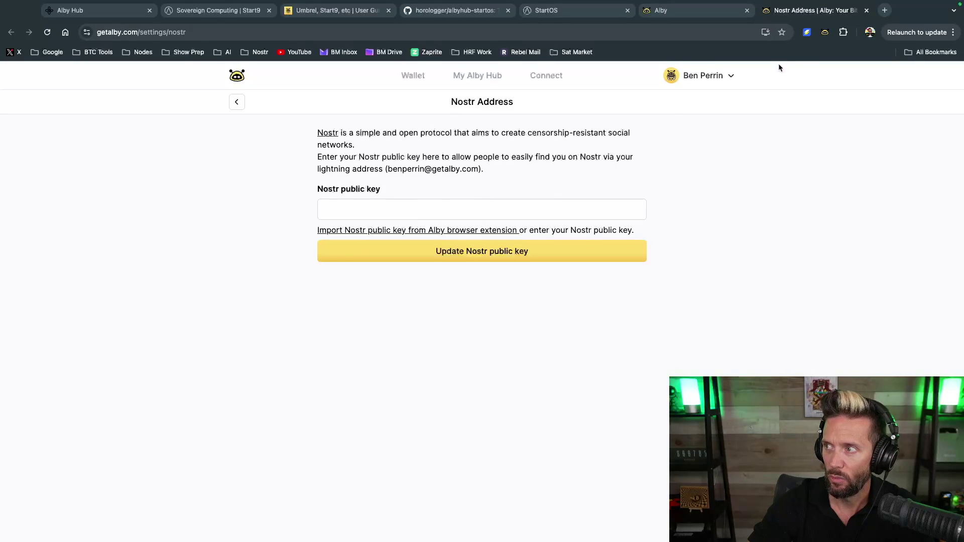
# Step: Copy the wallet's npub from the popup and save it as the getalby.com Nostr public key
pyautogui.click(825, 32)
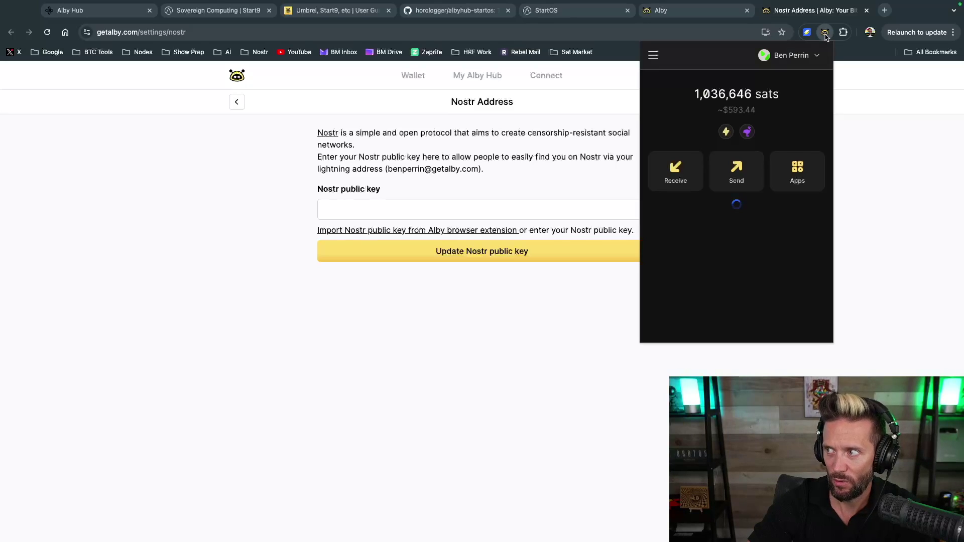
pyautogui.click(748, 132)
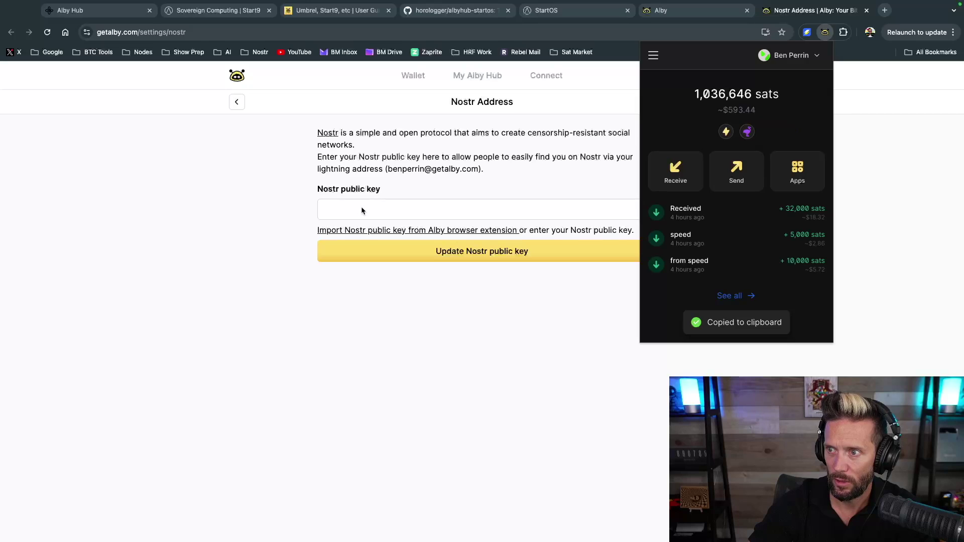
pyautogui.click(360, 207)
pyautogui.click(361, 206)
pyautogui.hotkey('ctrl', 'v')
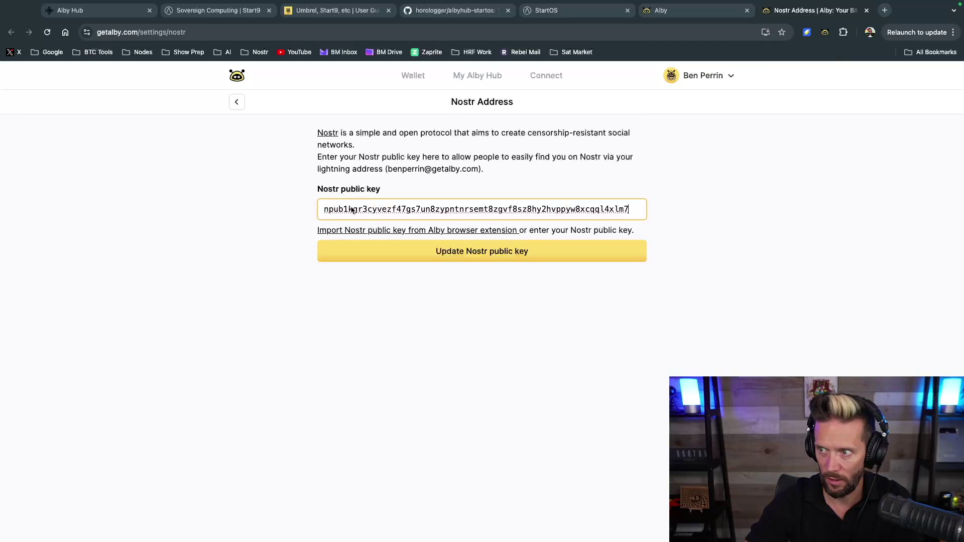
pyautogui.click(435, 253)
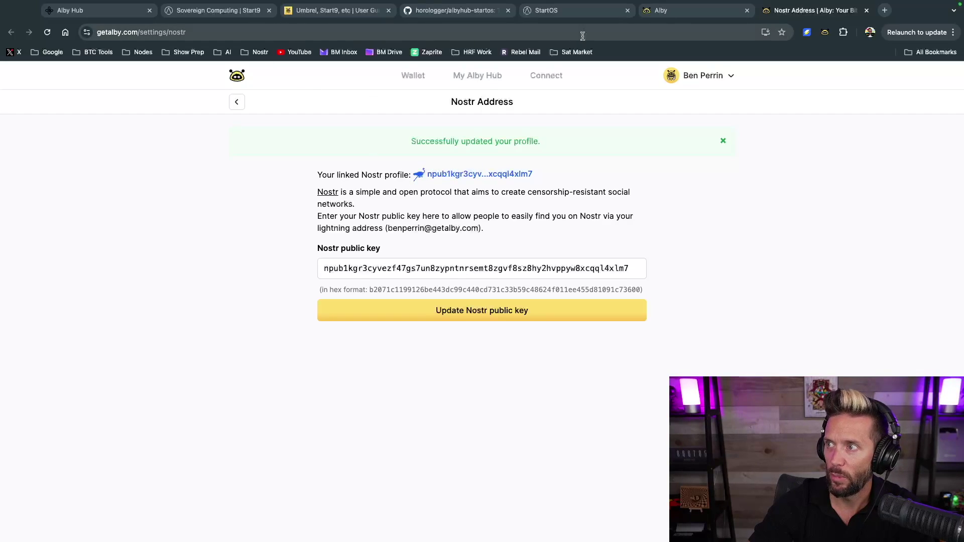
pyautogui.click(705, 14)
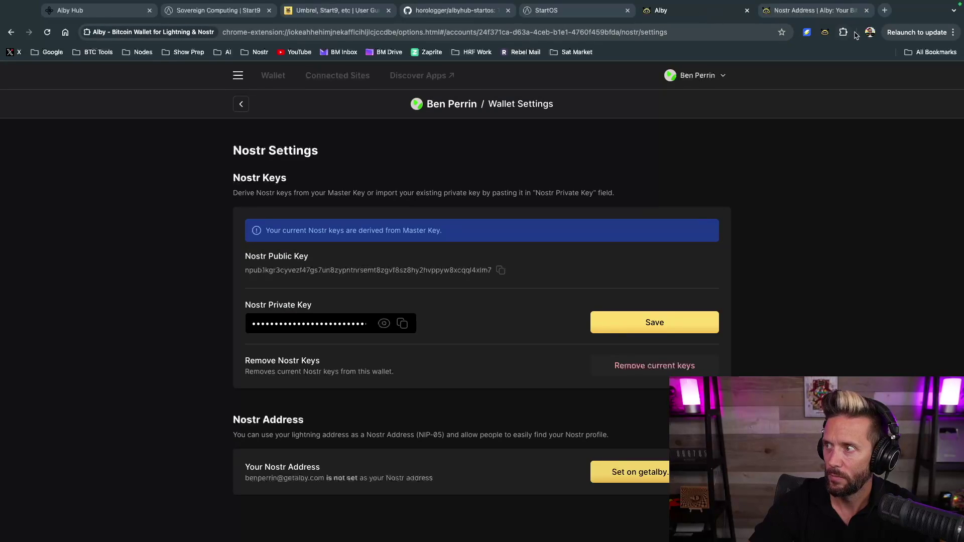
# Step: Close the getalby.com tab and review the Bitcoin Network, keeping Mainnet, then return to Wallets
pyautogui.click(867, 10)
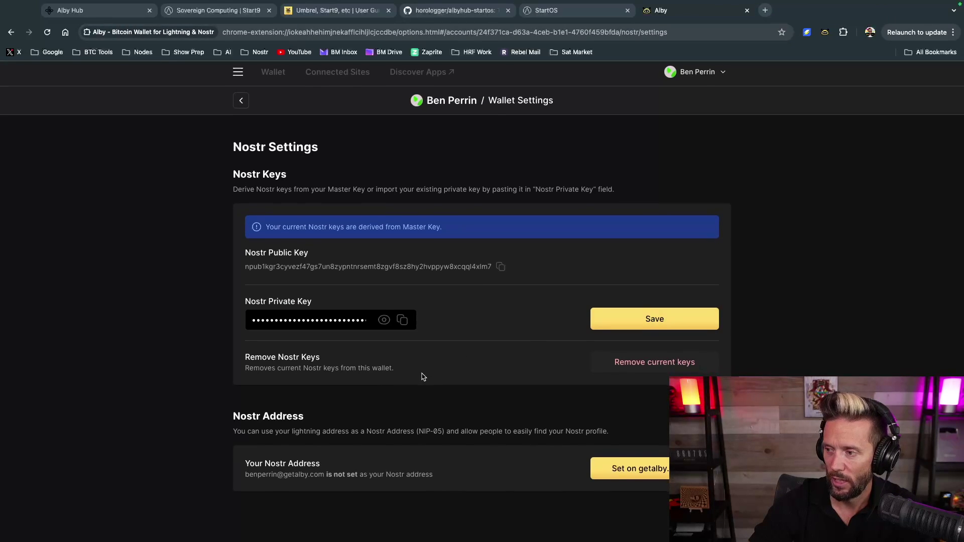
pyautogui.click(241, 104)
pyautogui.scroll(-3, 491, 302)
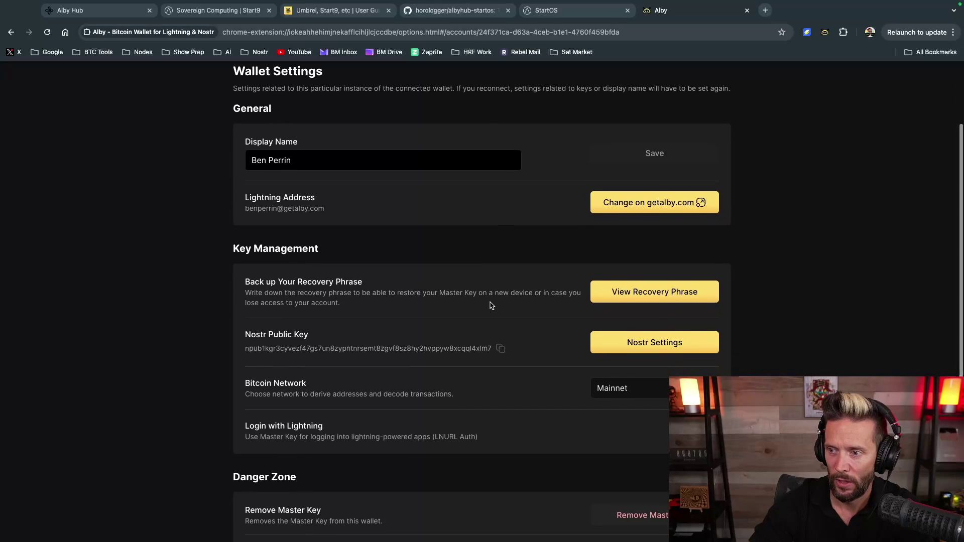
pyautogui.scroll(-2, 491, 305)
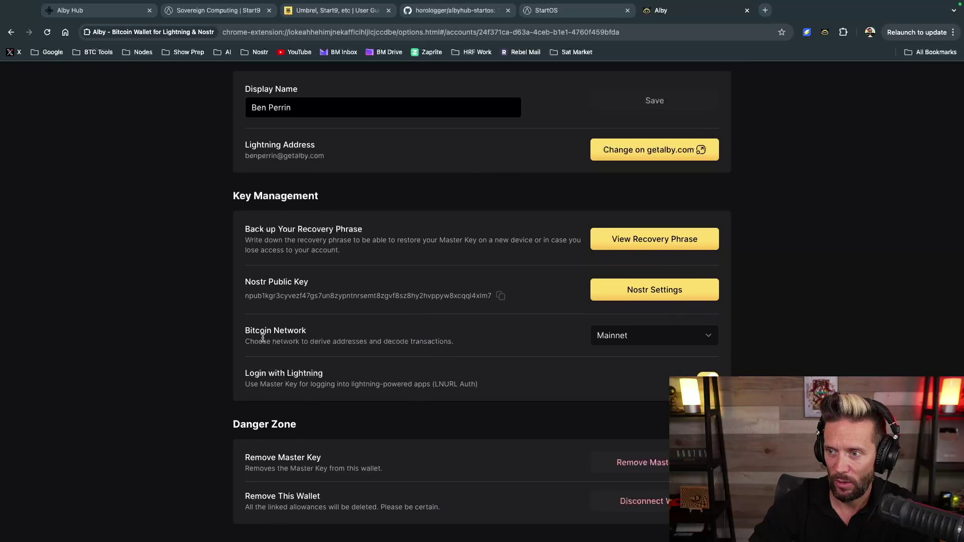
pyautogui.click(656, 343)
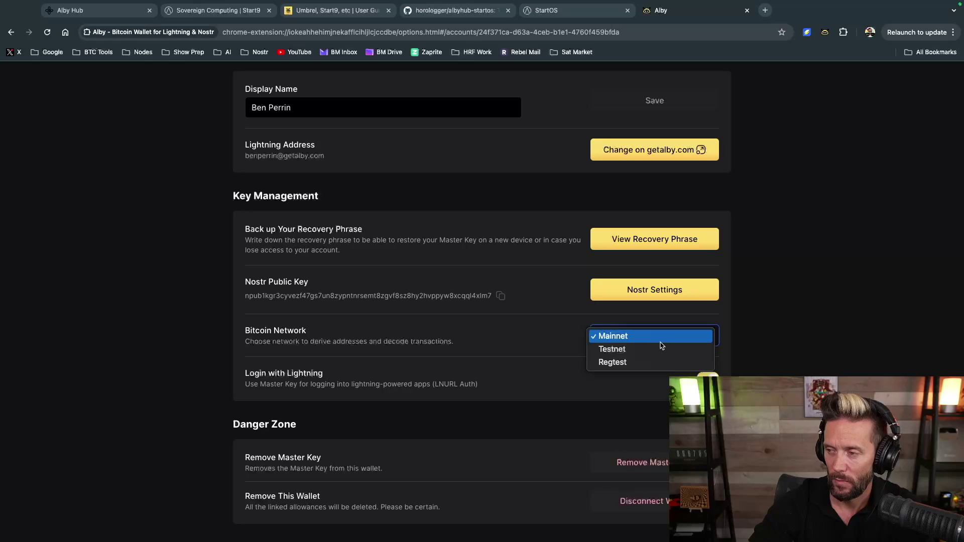
pyautogui.click(781, 330)
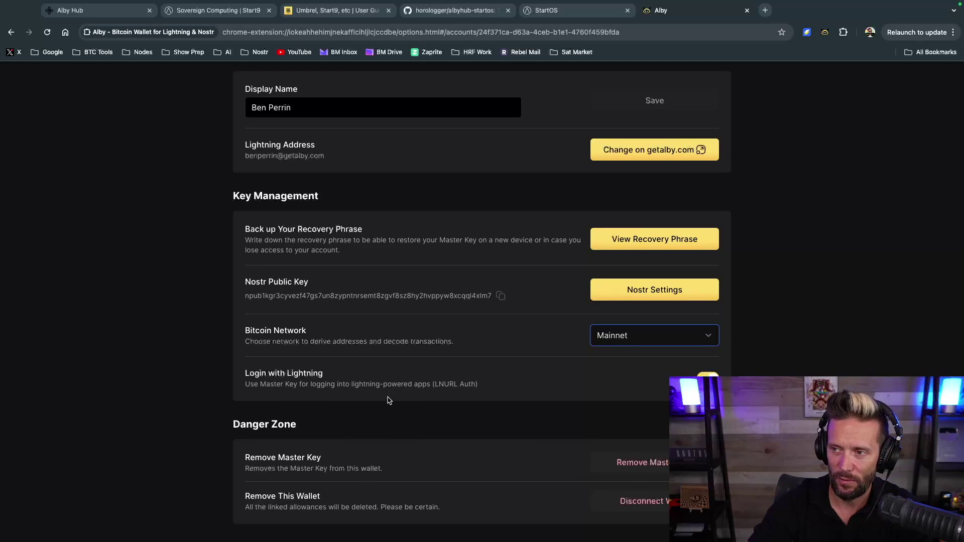
pyautogui.scroll(3, 427, 341)
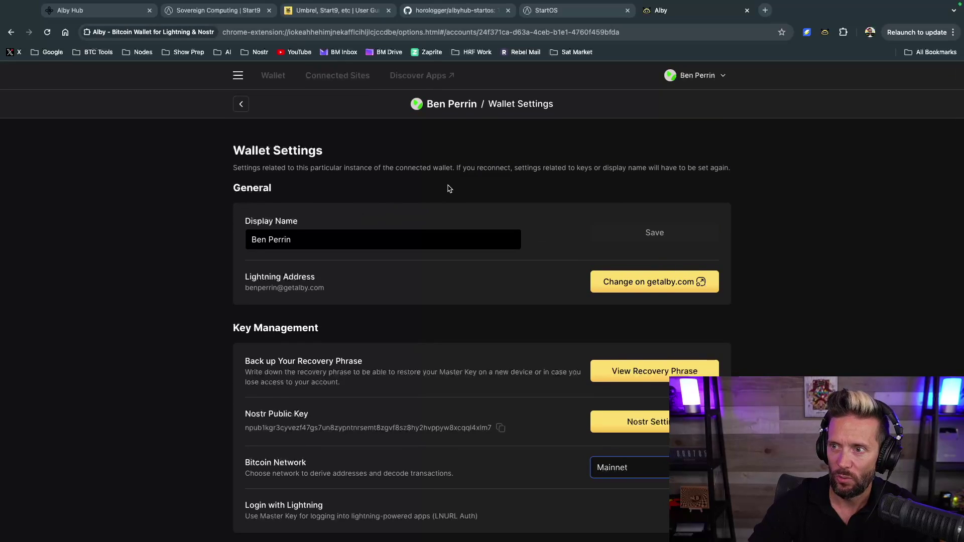
pyautogui.click(241, 104)
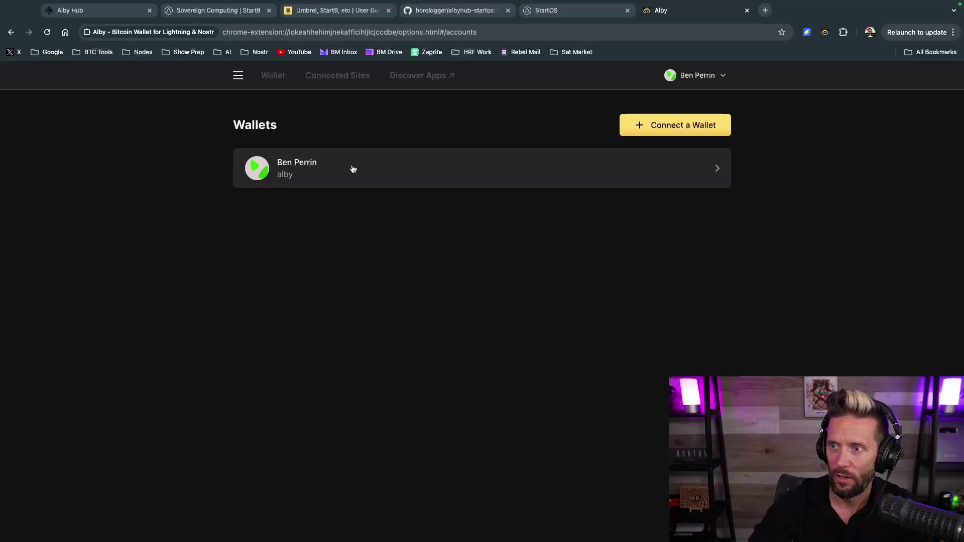
# Step: Browse the Wallet and Connected Sites pages, then open Discover Apps in a new tab
pyautogui.click(271, 75)
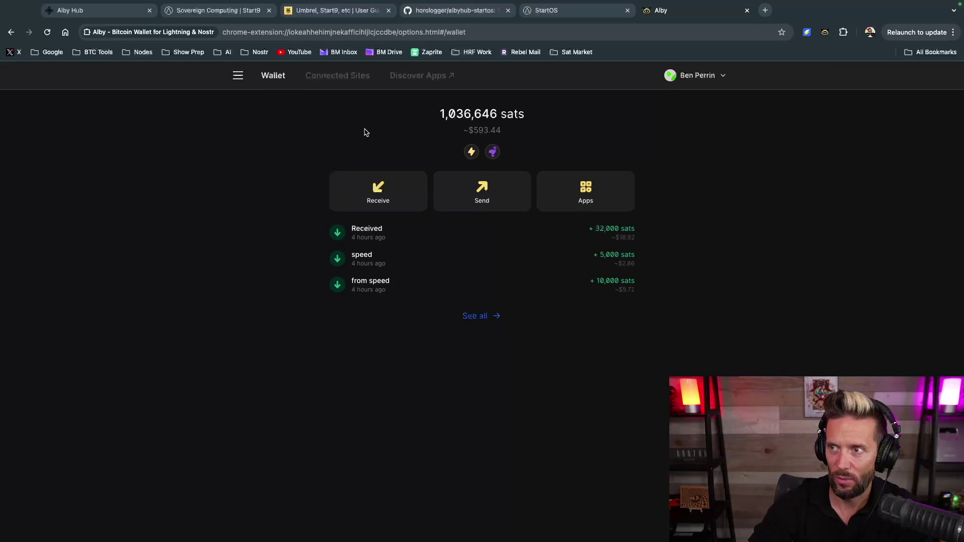
pyautogui.click(338, 76)
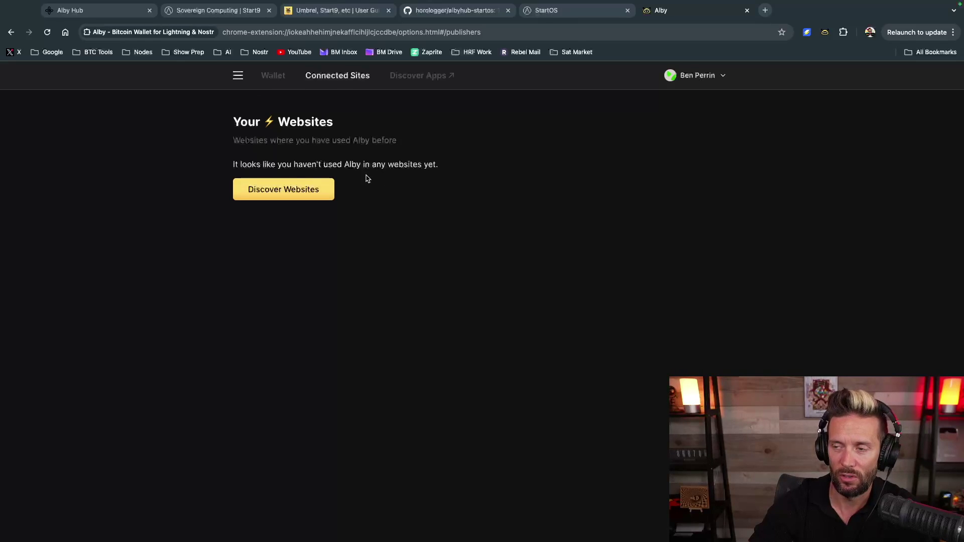
pyautogui.click(428, 77)
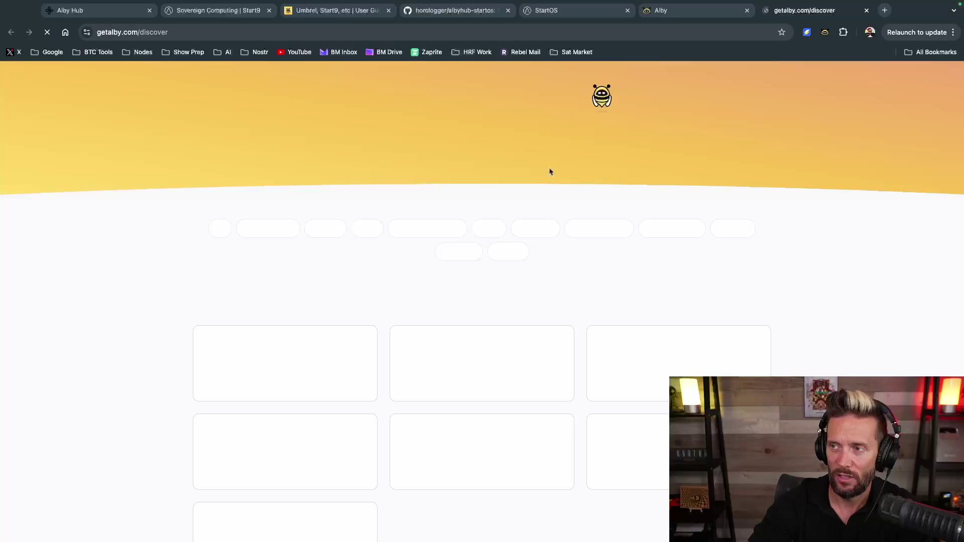
pyautogui.scroll(-15, 413, 394)
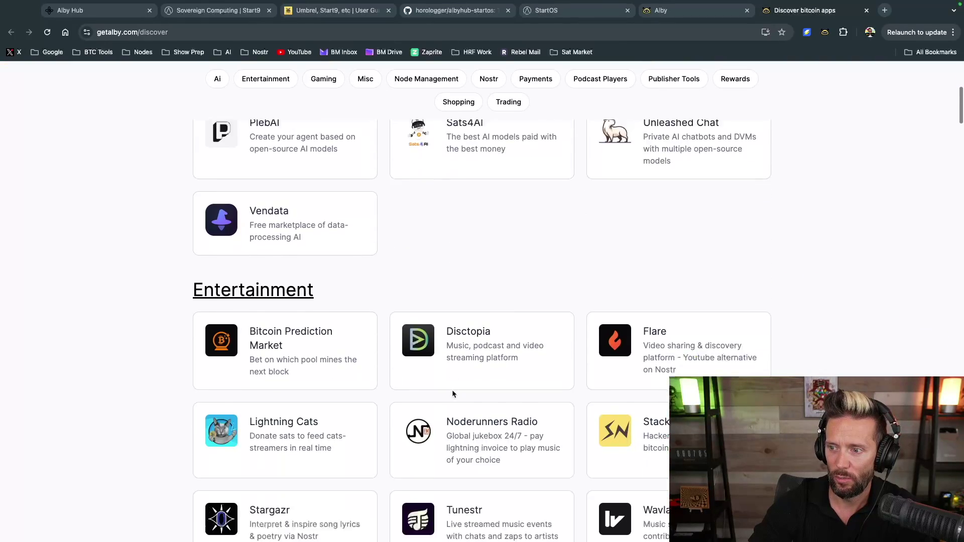
pyautogui.scroll(-8, 453, 390)
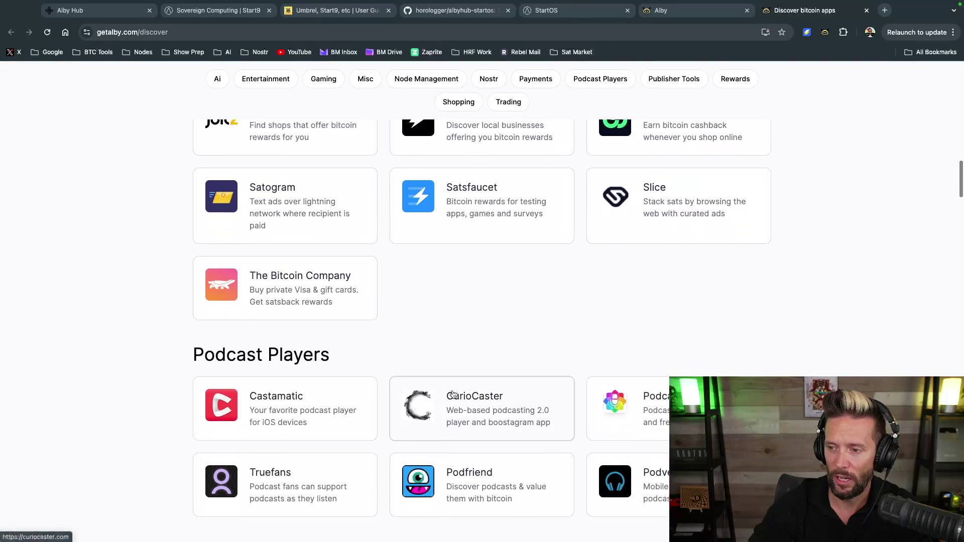
pyautogui.scroll(20, 452, 390)
# Step: Close the Discover Apps tab and reopen the extension's wallet overview popup
pyautogui.click(824, 33)
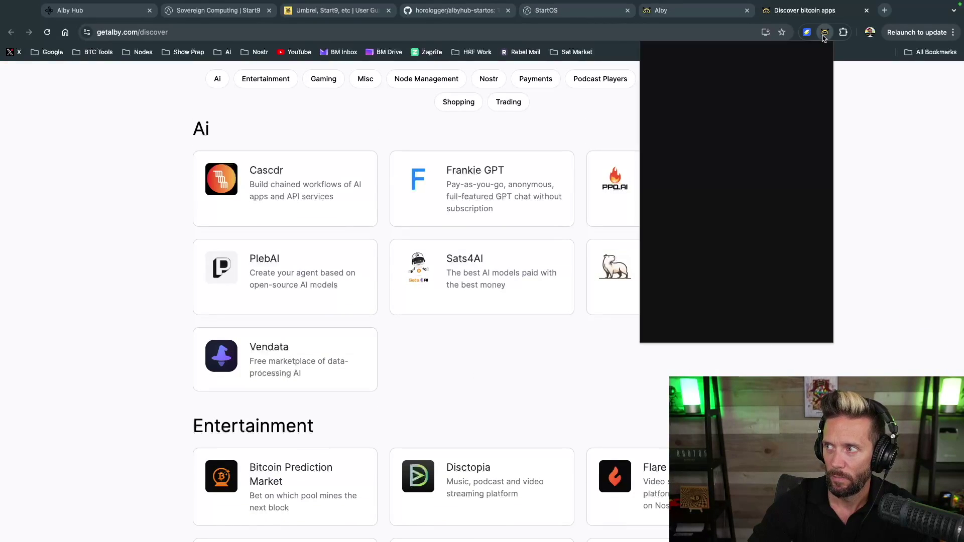
pyautogui.click(824, 36)
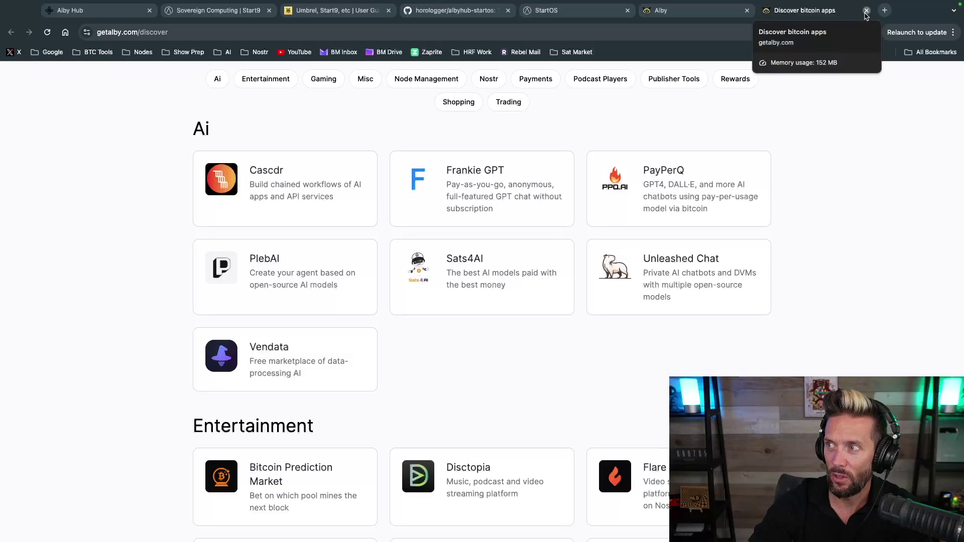
pyautogui.click(866, 12)
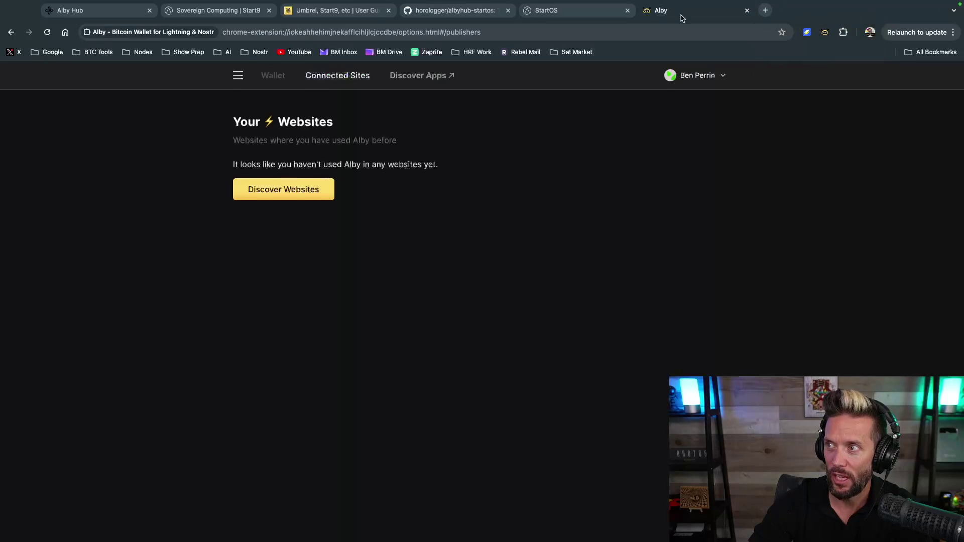
pyautogui.click(826, 32)
pyautogui.click(825, 32)
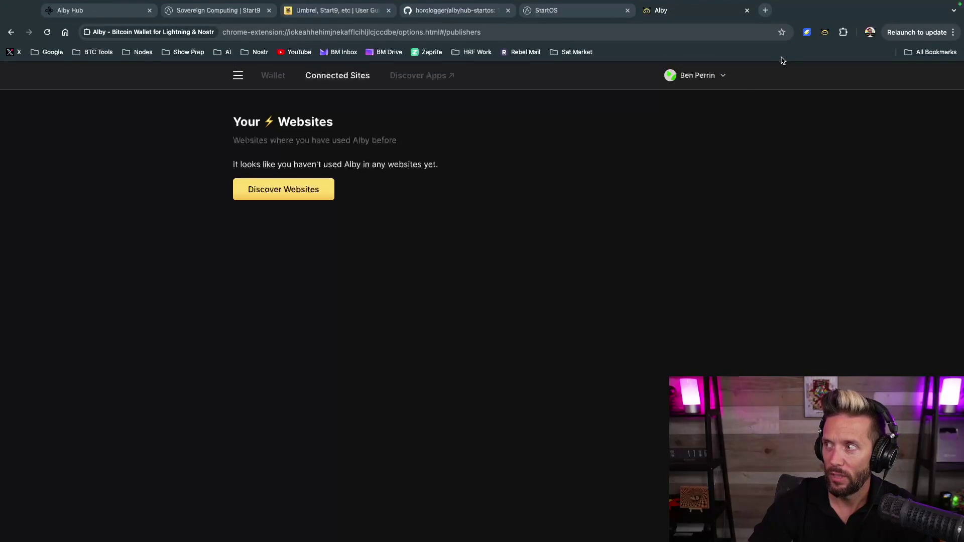
pyautogui.click(825, 32)
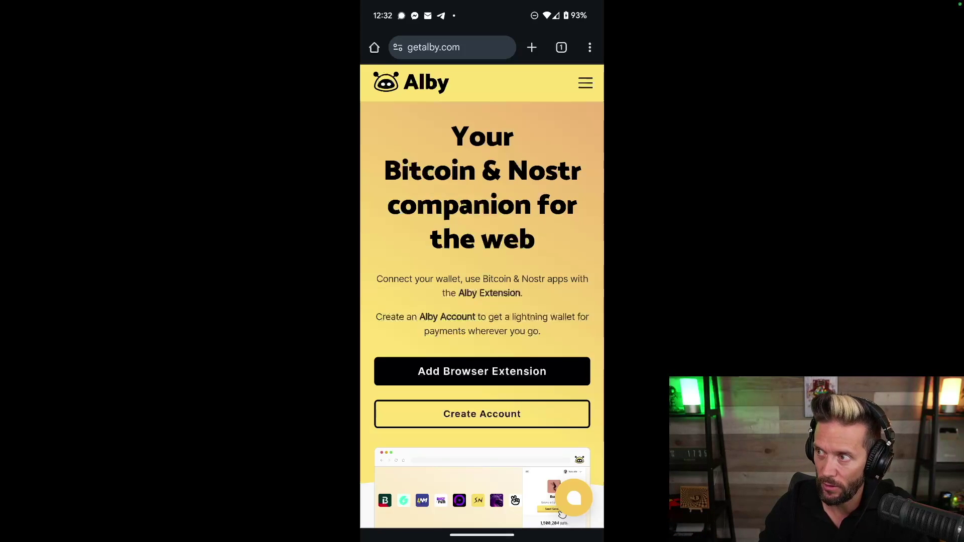
# Step: Log in to the getalby.com Dashboard on the phone with the emailed one-time code
pyautogui.click(586, 83)
pyautogui.click(483, 126)
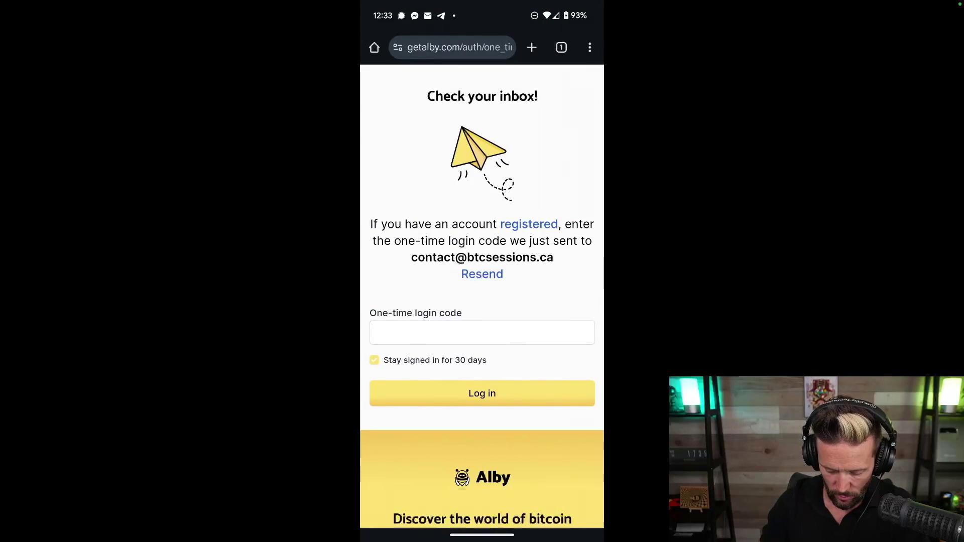
pyautogui.click(482, 332)
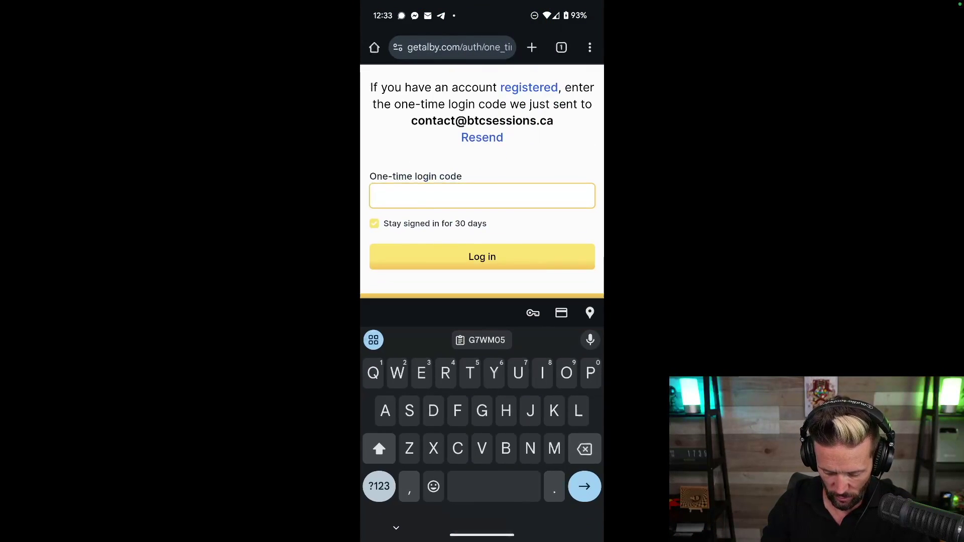
pyautogui.click(482, 340)
pyautogui.press('Return')
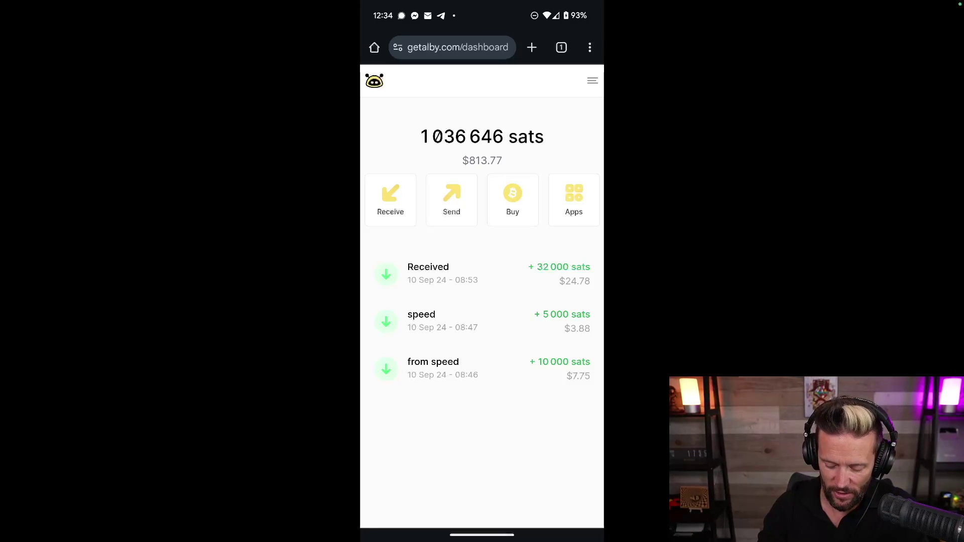
# Step: Install getalby.com as the Alby home-screen app from Chrome's menu and launch it
pyautogui.click(590, 47)
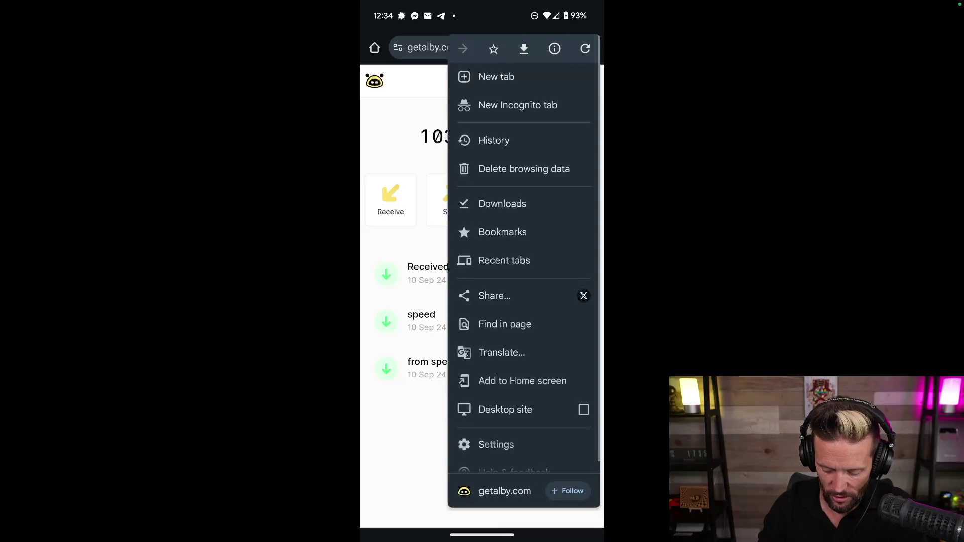
pyautogui.scroll(-1, 524, 251)
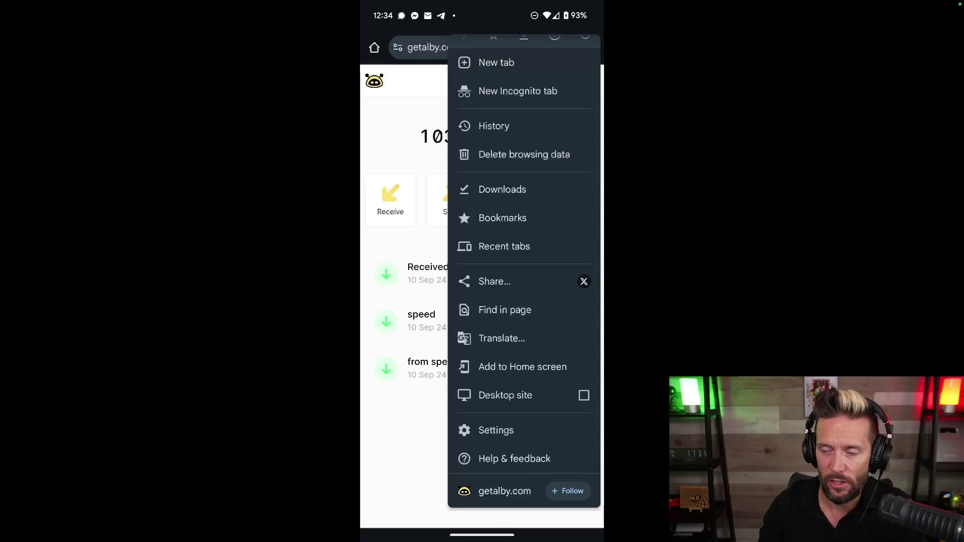
pyautogui.click(523, 367)
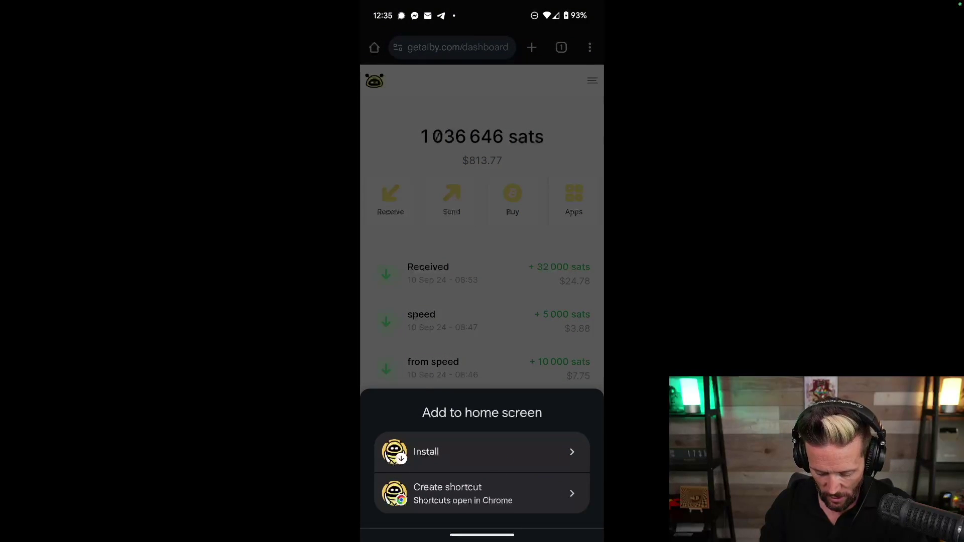
pyautogui.click(482, 452)
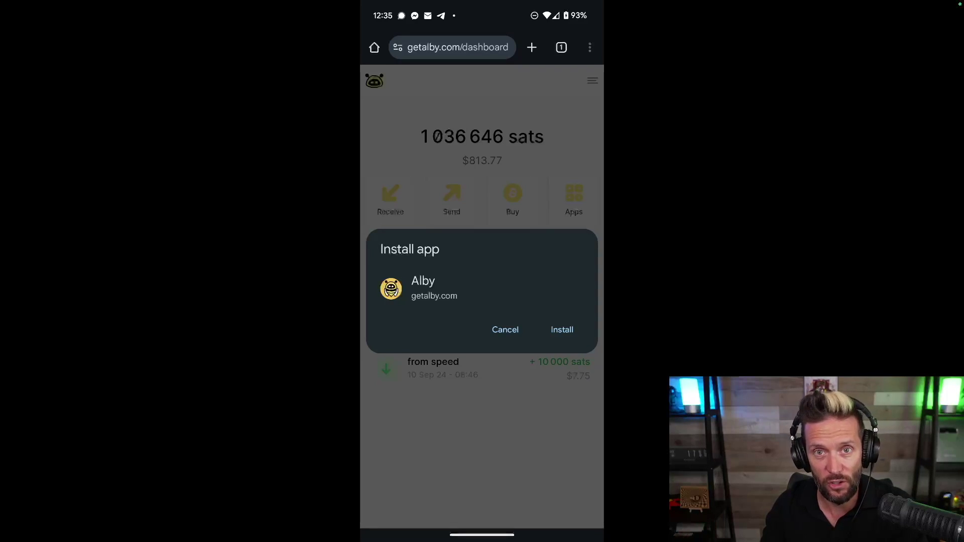
pyautogui.click(562, 329)
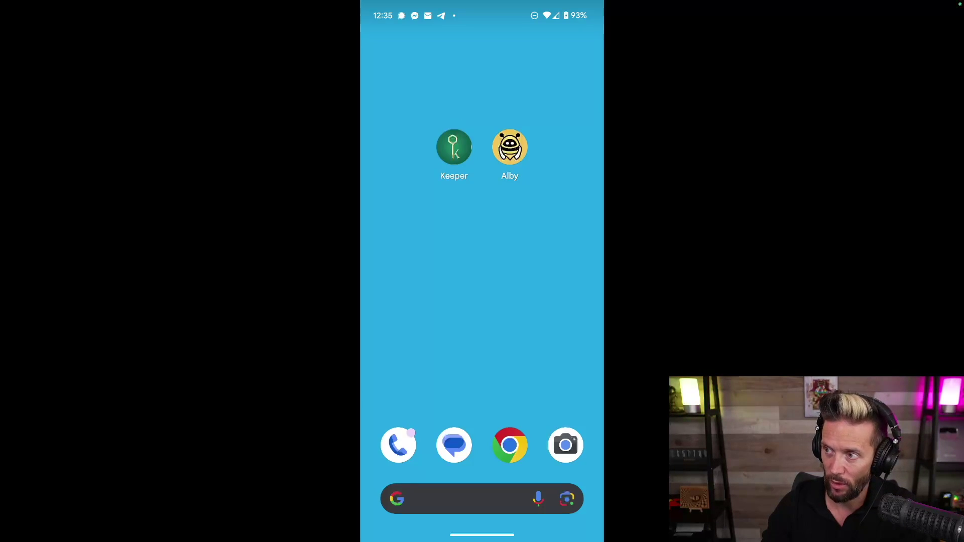
pyautogui.click(510, 147)
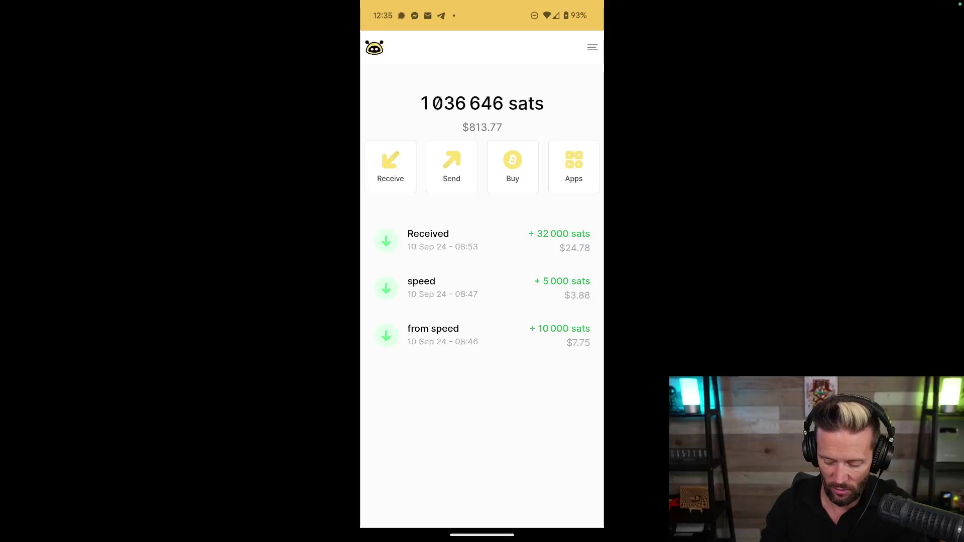
# Step: Glance at the Alby wallet's navigation menu, then close the app to the home screen
pyautogui.click(593, 47)
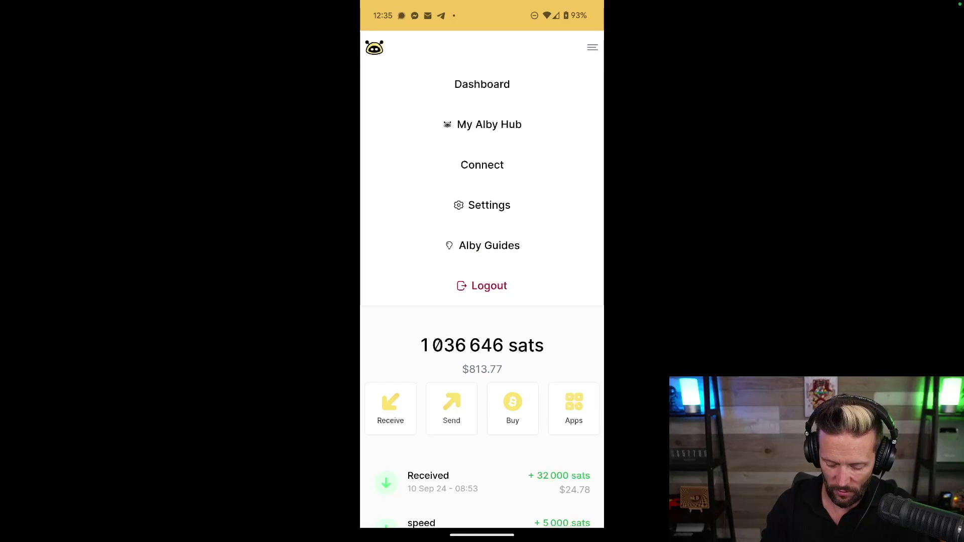
pyautogui.click(593, 48)
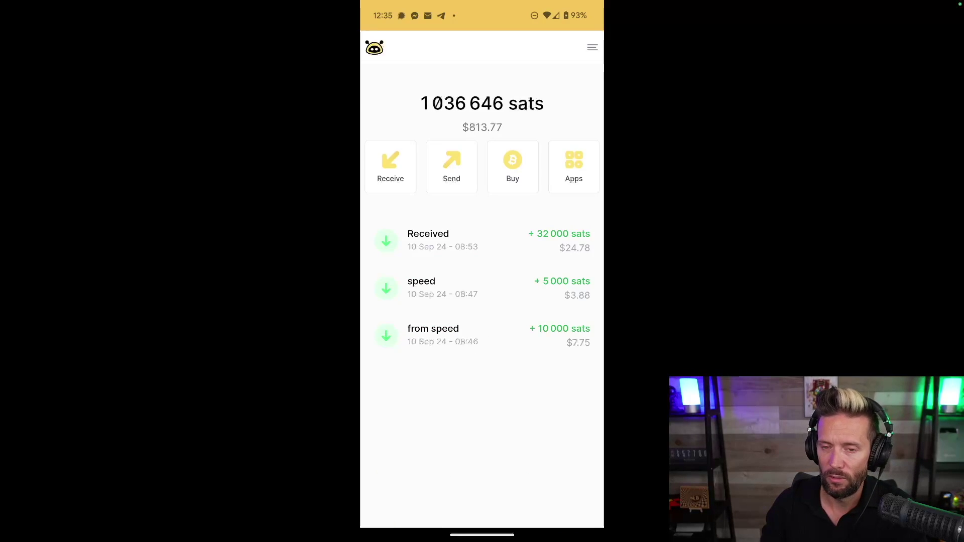
pyautogui.moveTo(482, 535); pyautogui.dragTo(488, 382)
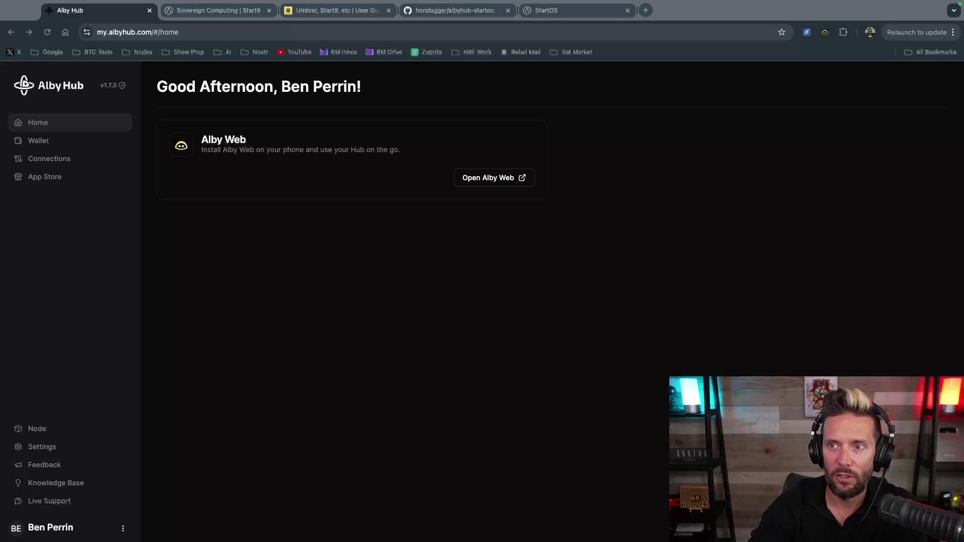
# Step: Open the account's getalby.com/user wallet page in a new tab via the extension's account dropdown
pyautogui.click(361, 294)
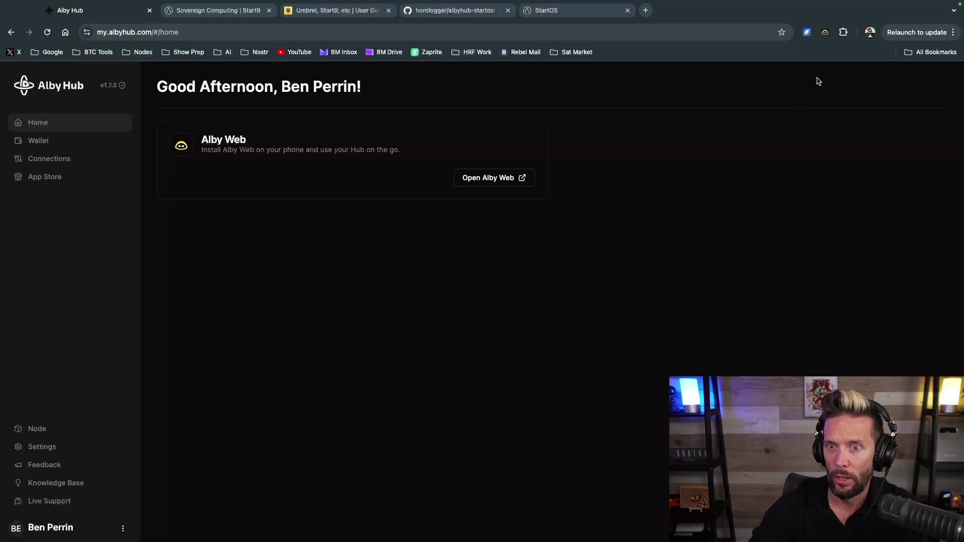
pyautogui.click(825, 32)
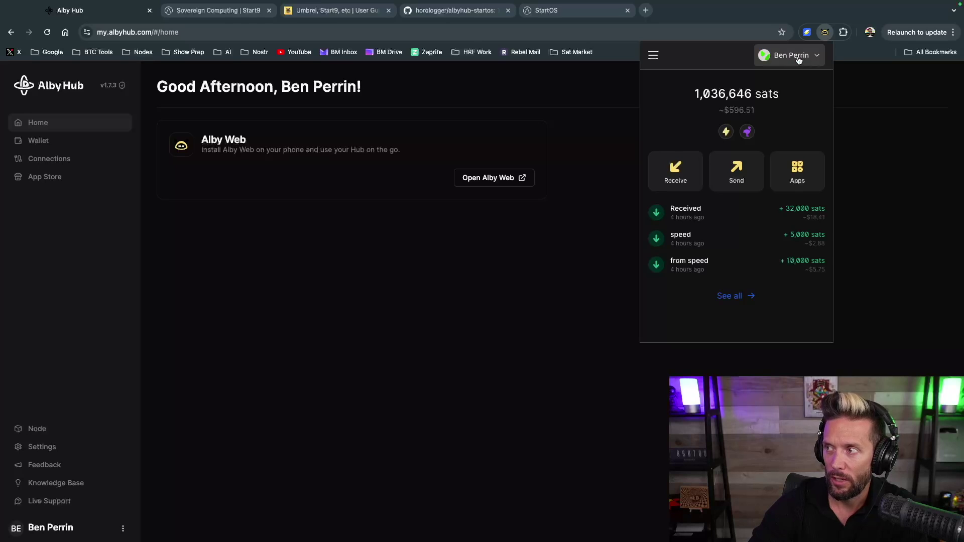
pyautogui.click(816, 60)
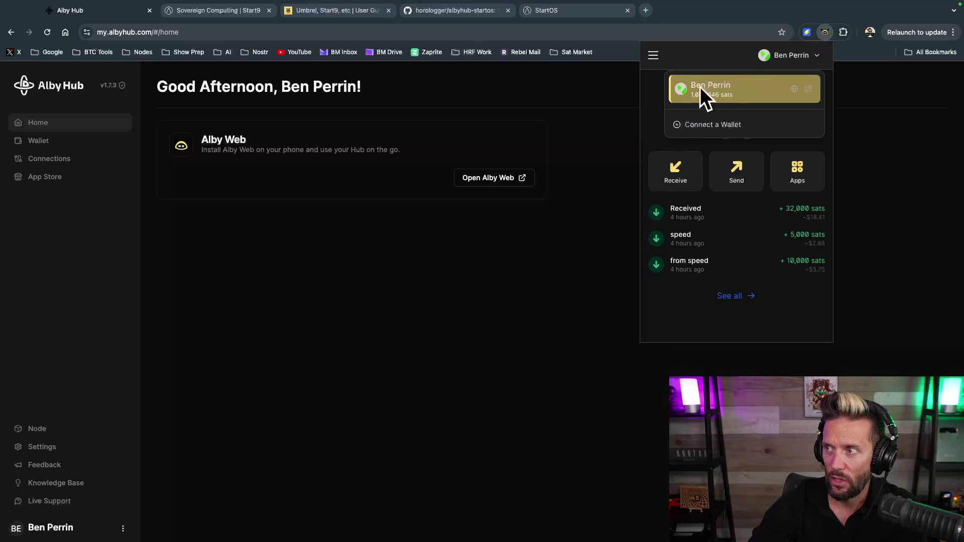
pyautogui.click(794, 90)
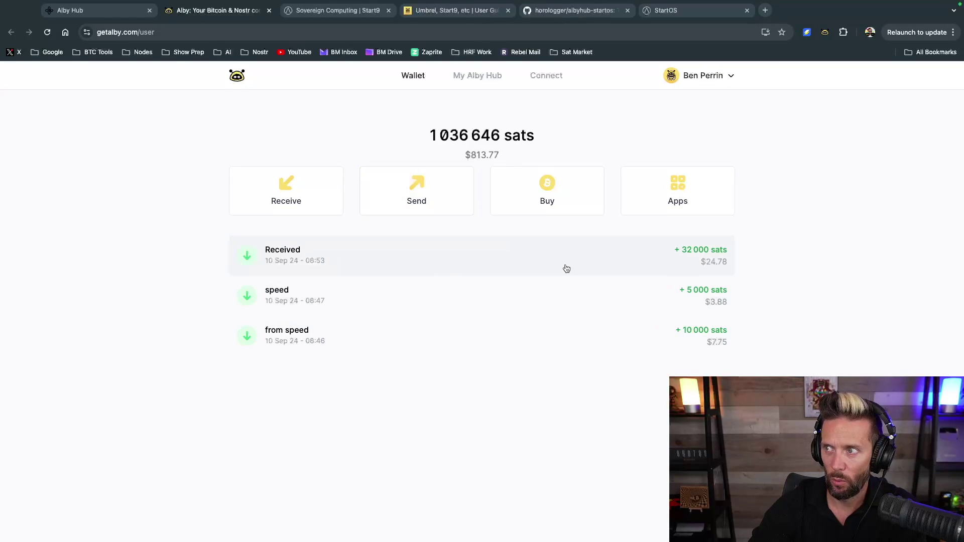
# Step: Show getalby.com's Connect to mobile wallet instructions, then switch to the mirrored phone
pyautogui.click(551, 82)
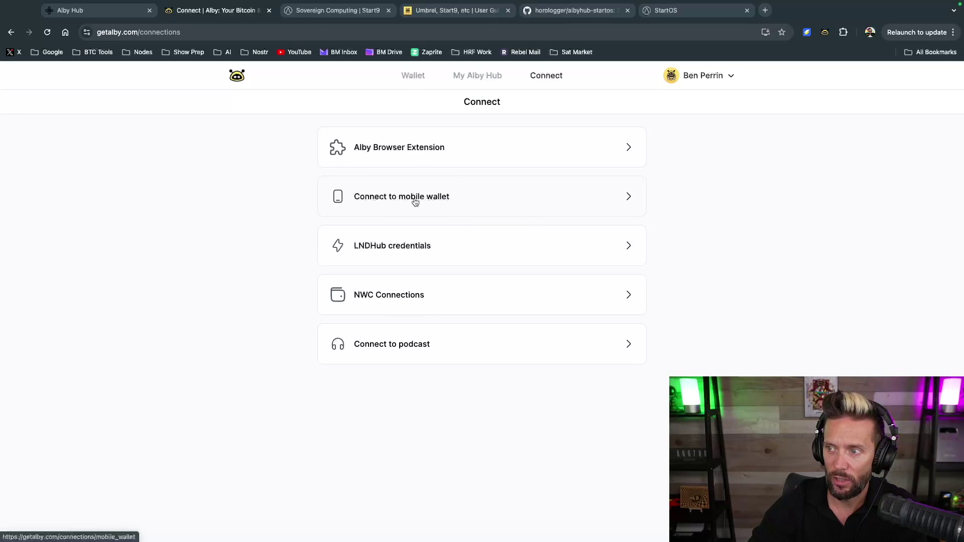
pyautogui.click(485, 202)
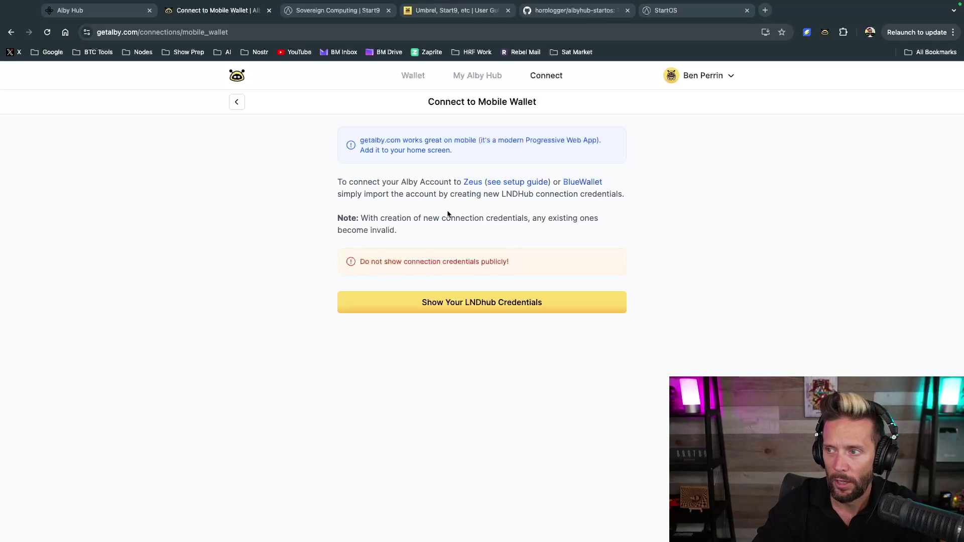
pyautogui.hotkey('ctrl', 'Left')
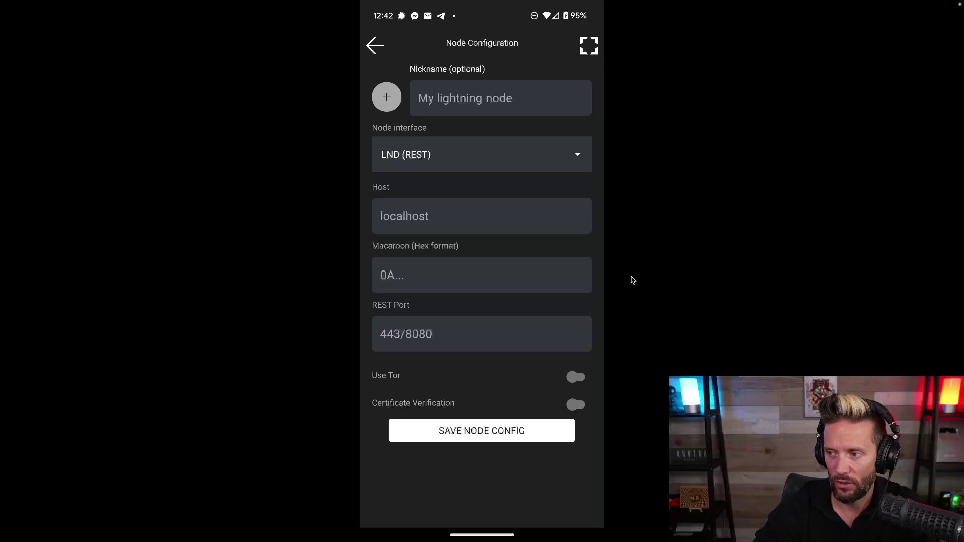
# Step: Back in the browser, reveal the Alby account's LNDhub credentials
pyautogui.hotkey('ctrl', 'Right')
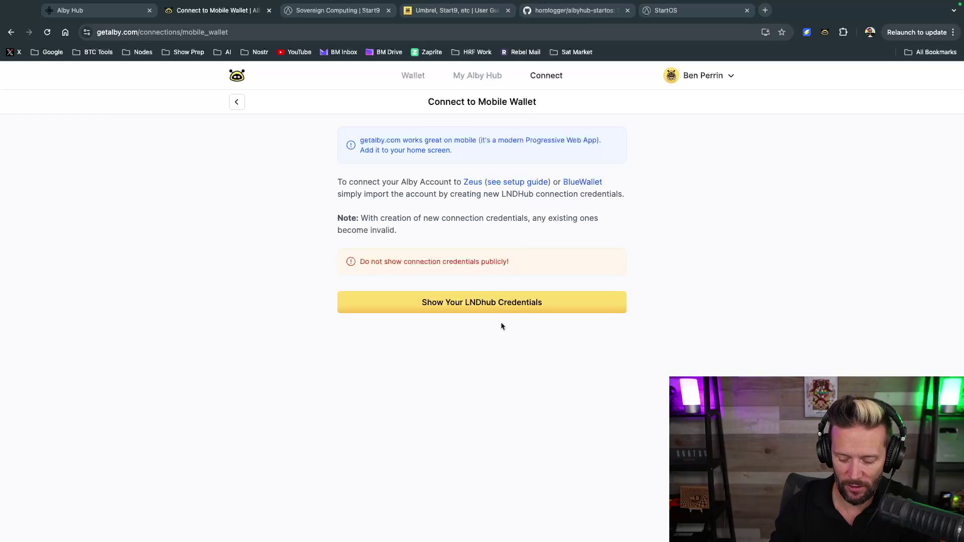
pyautogui.click(480, 302)
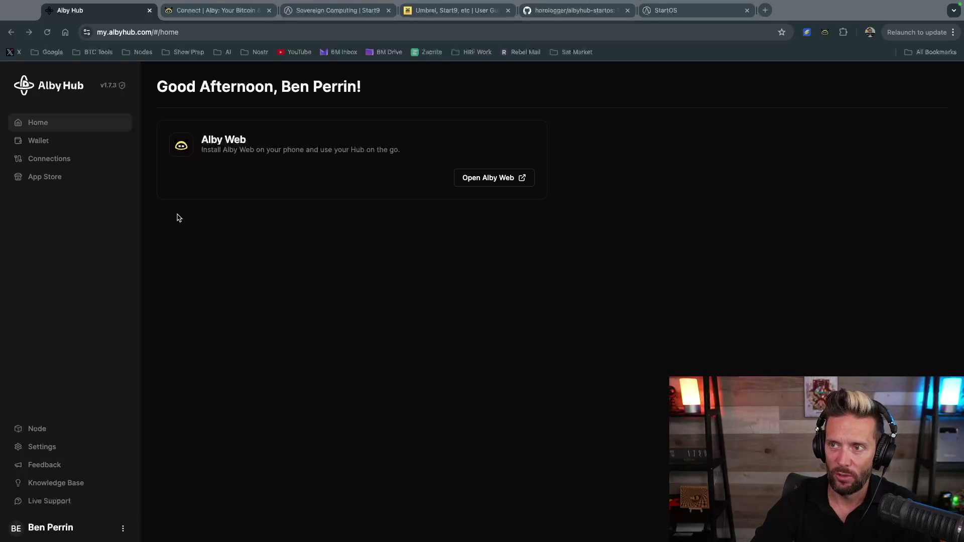
# Step: Open Primal from the Nostr bookmarks and connect it to Alby with 'I fully trust it'
pyautogui.click(256, 71)
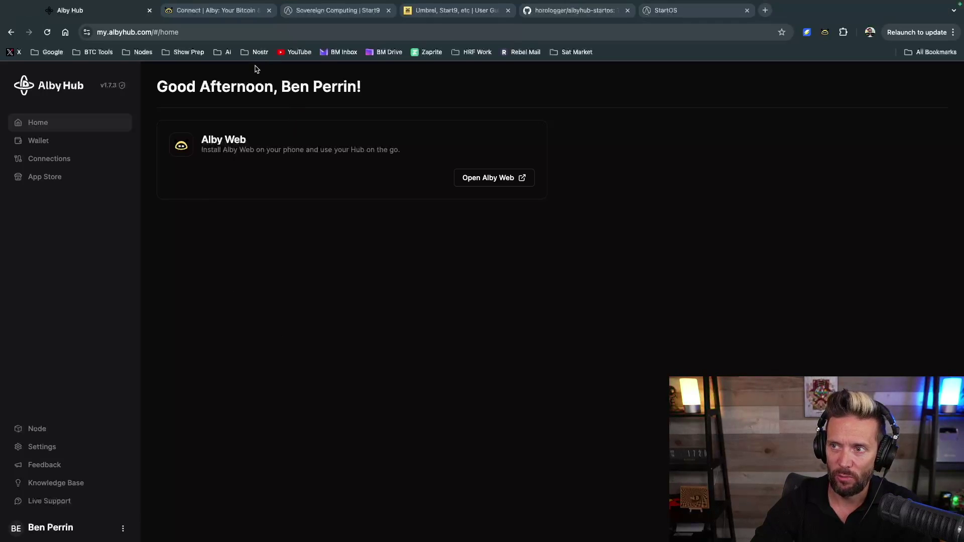
pyautogui.click(257, 52)
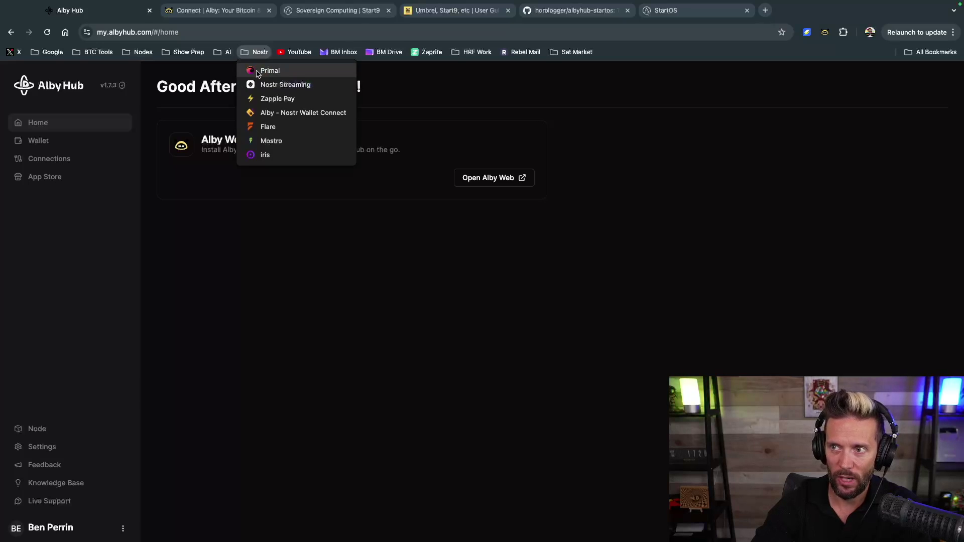
pyautogui.click(270, 71)
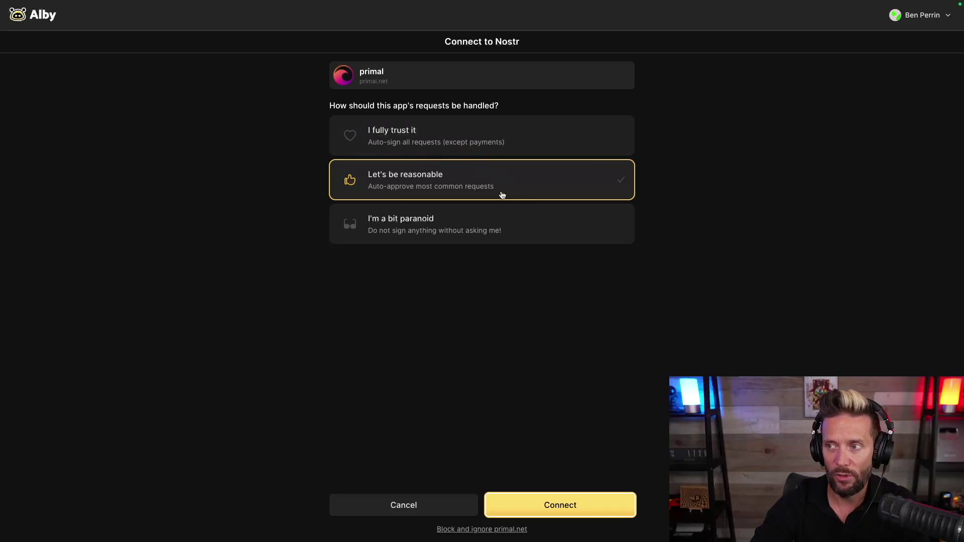
pyautogui.click(353, 142)
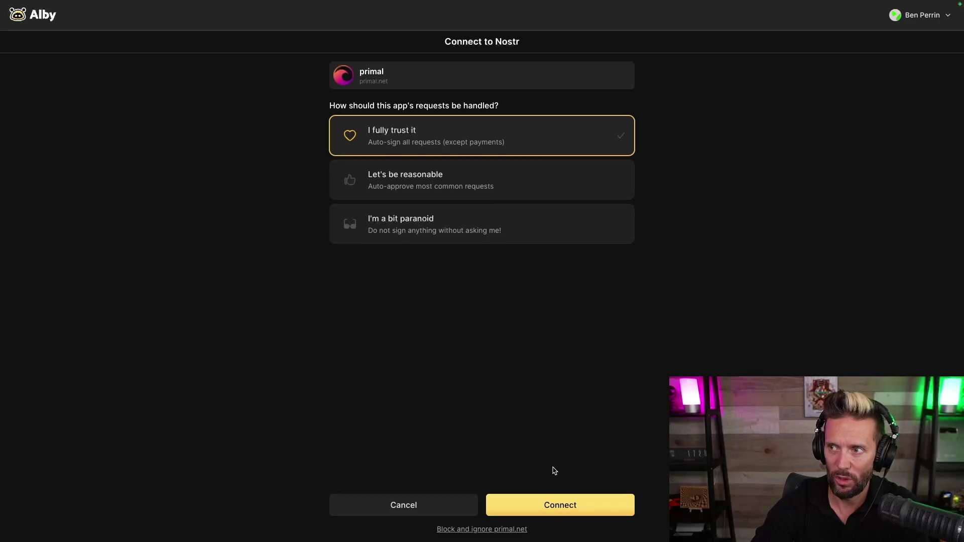
pyautogui.click(557, 514)
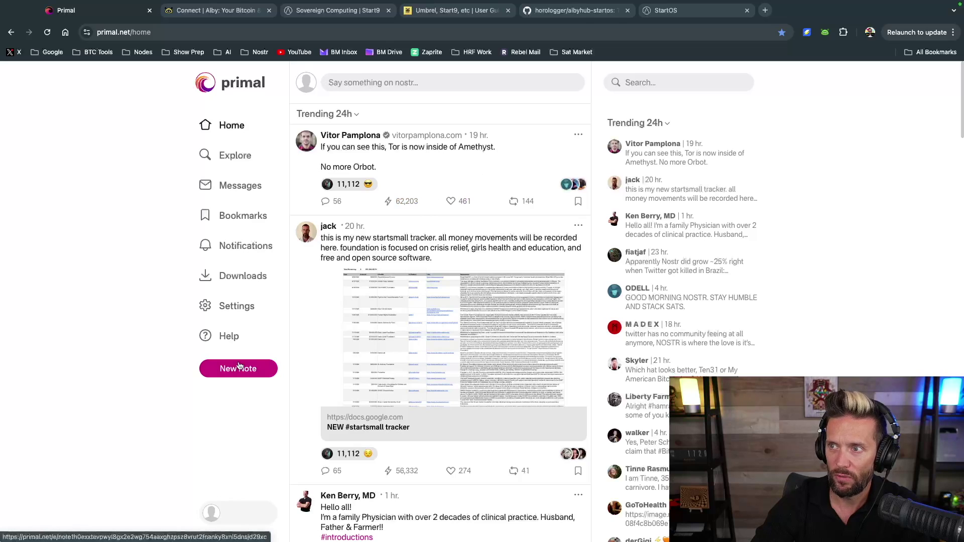
# Step: View the empty Nostr profile, check the Alby popup, and open Primal's edit profile form
pyautogui.click(231, 519)
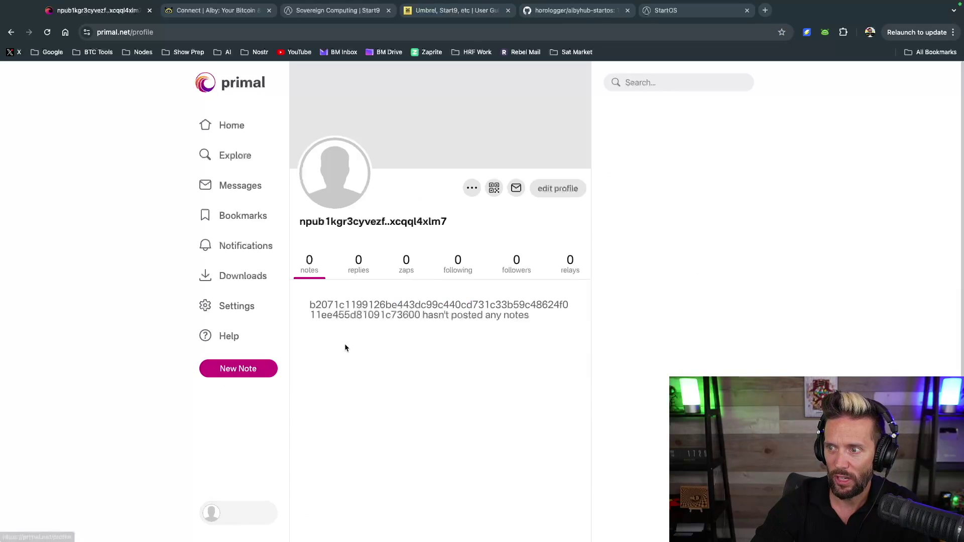
pyautogui.click(826, 32)
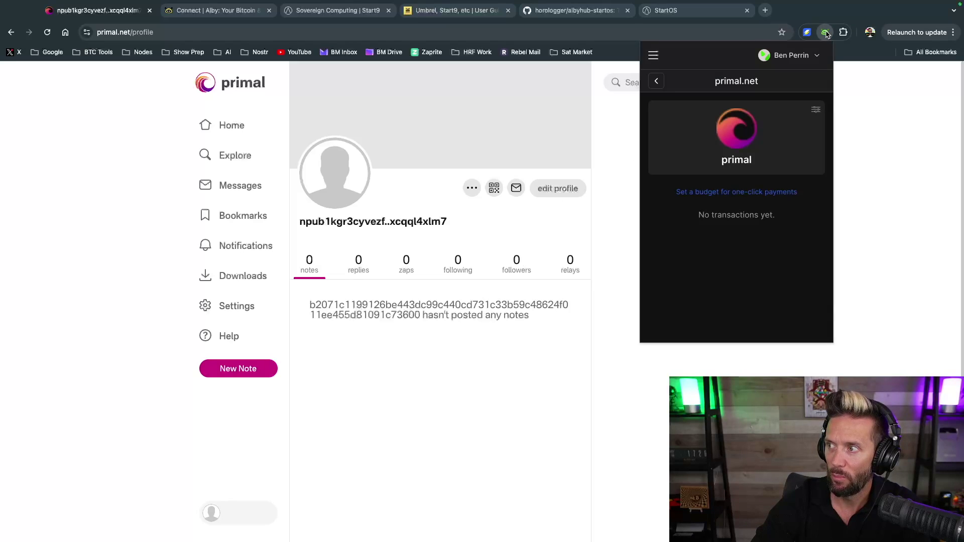
pyautogui.click(657, 81)
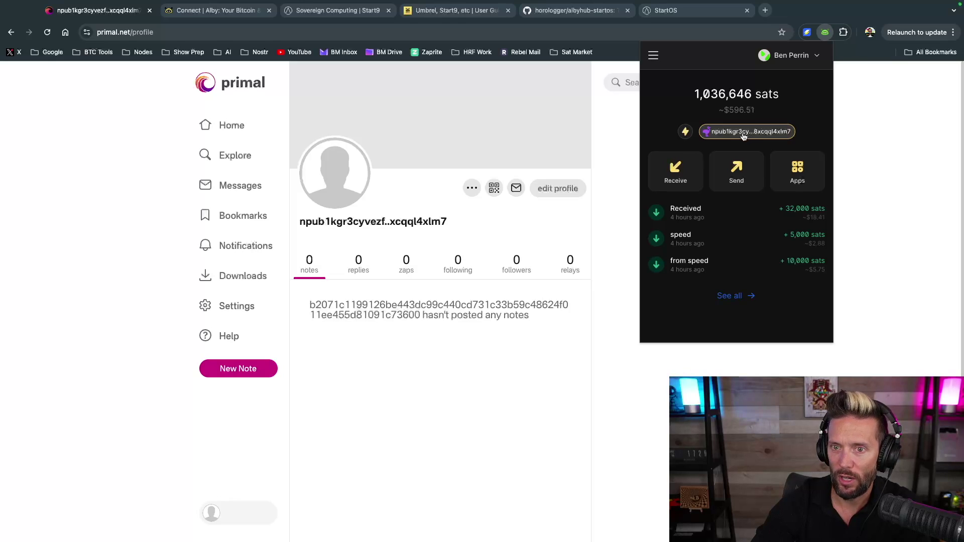
pyautogui.click(553, 215)
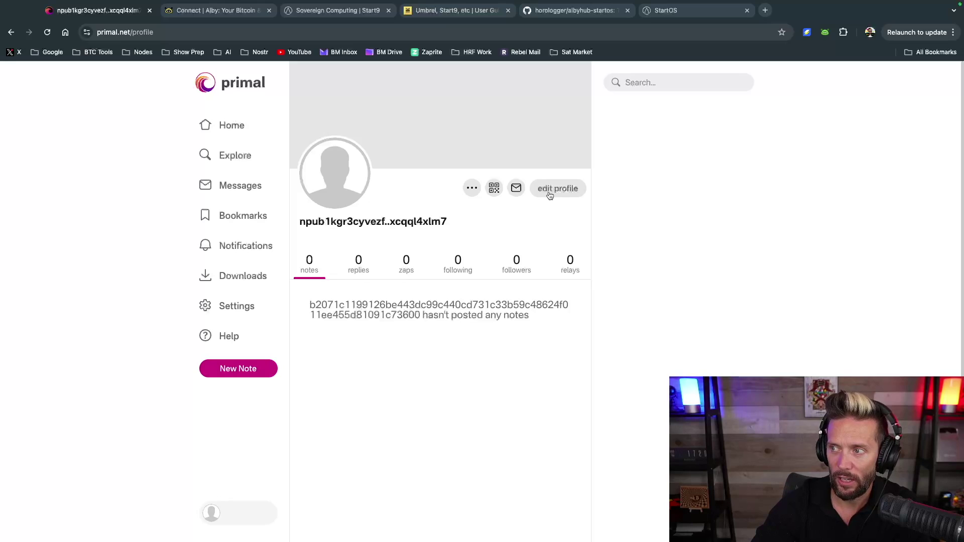
pyautogui.click(550, 196)
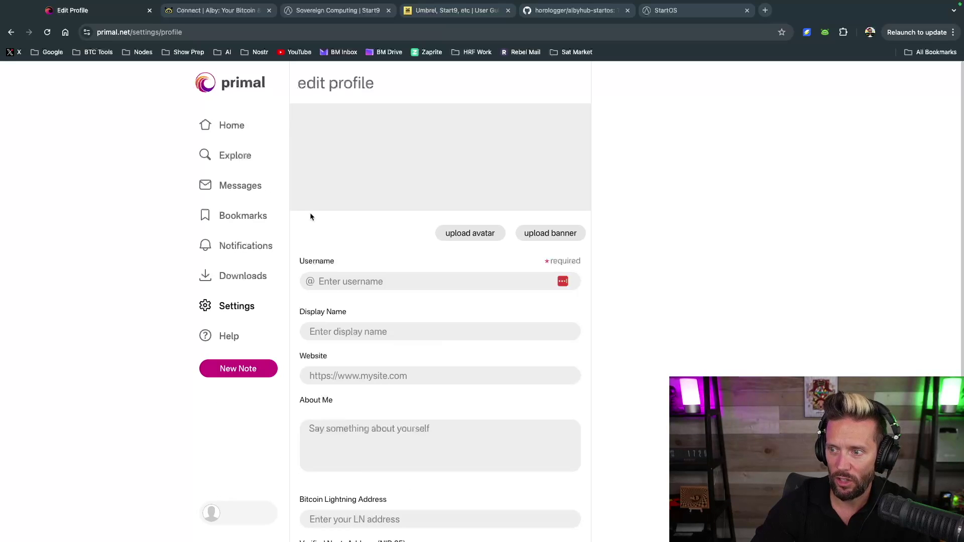
# Step: Scroll the blank profile form and return to Primal's home feed without saving
pyautogui.scroll(-3, 510, 314)
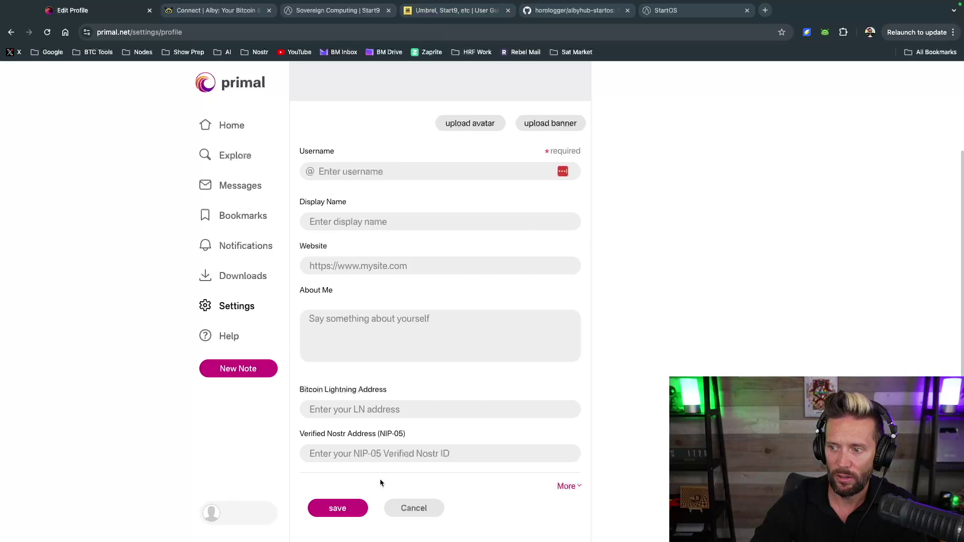
pyautogui.click(227, 133)
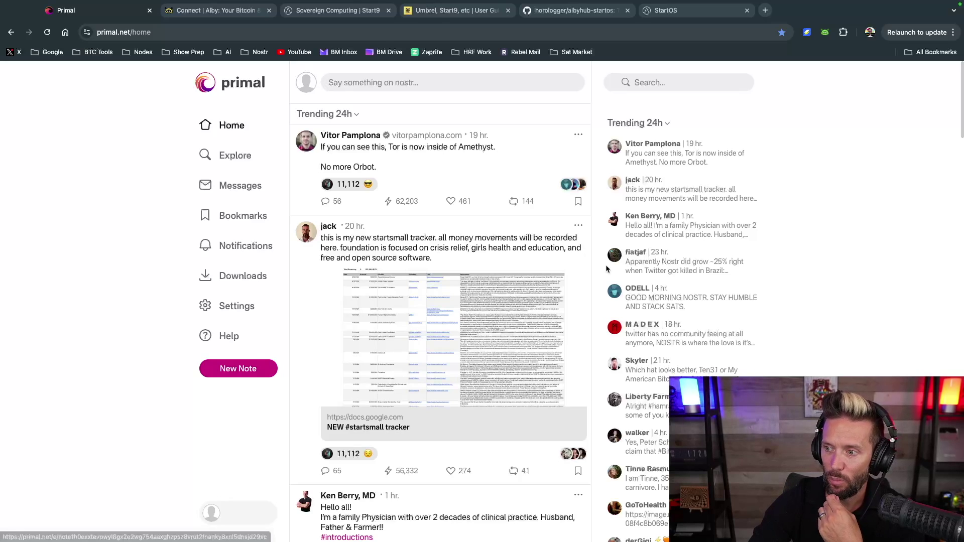
# Step: Zap ODELL's GOOD MORNING NOSTR note 42 sats, connecting Primal to the Alby wallet
pyautogui.scroll(-3, 492, 380)
pyautogui.scroll(3, 486, 385)
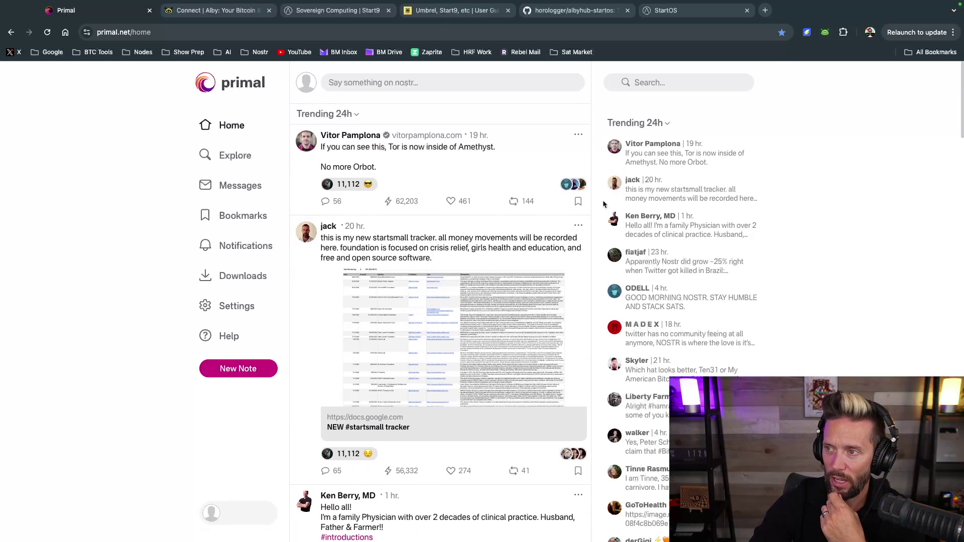
pyautogui.scroll(-5, 481, 299)
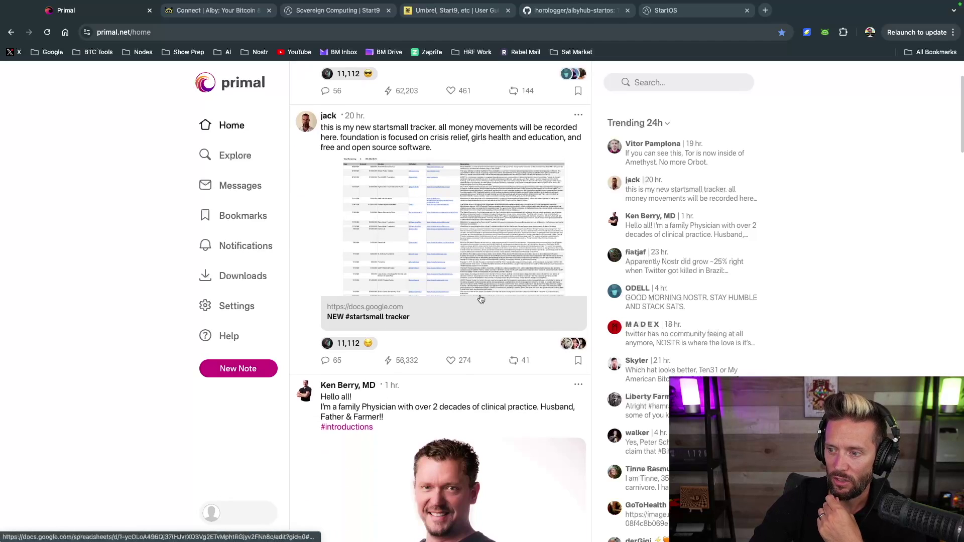
pyautogui.scroll(-12, 481, 299)
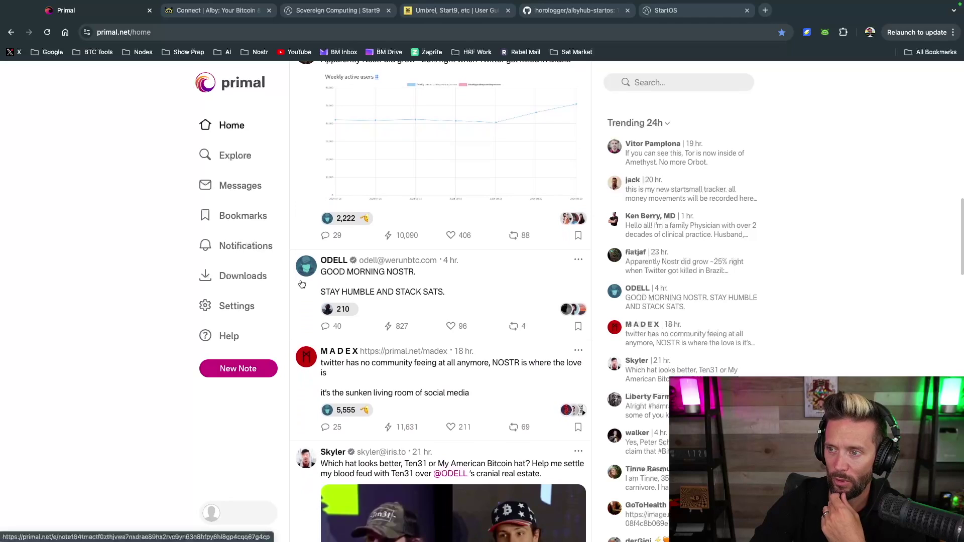
pyautogui.click(390, 329)
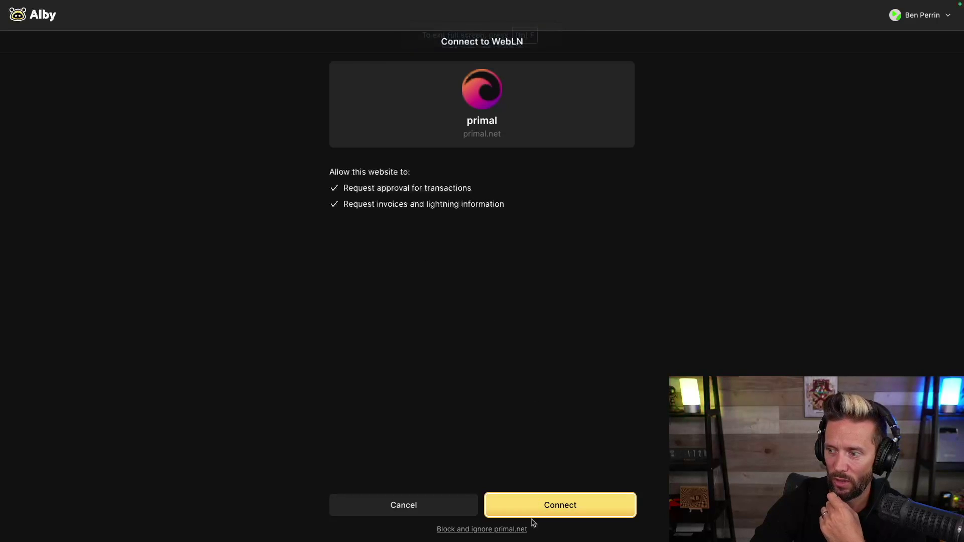
pyautogui.click(561, 511)
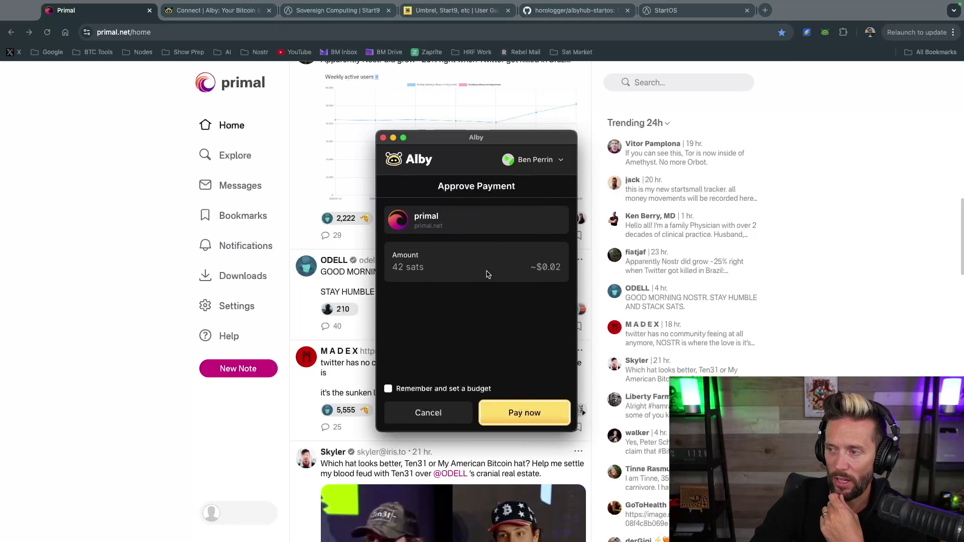
pyautogui.click(516, 413)
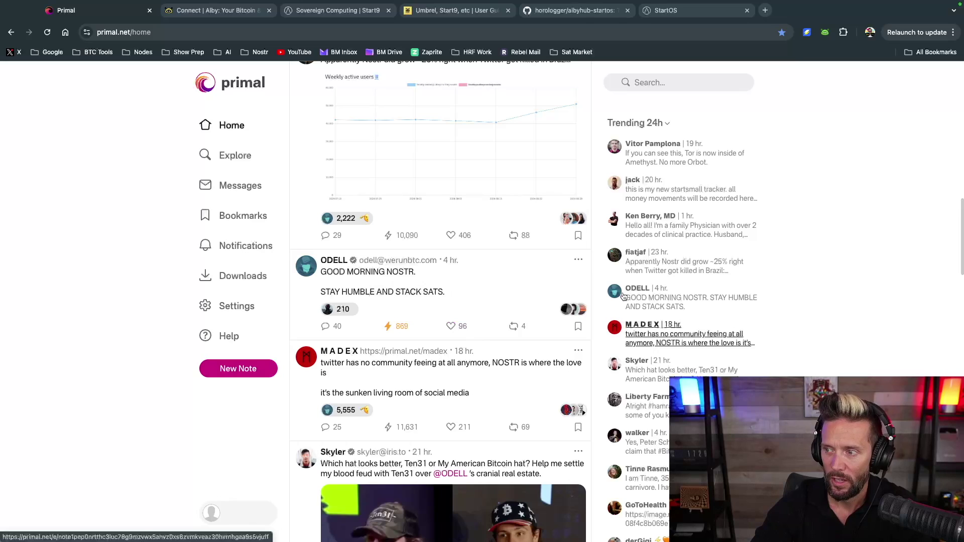
pyautogui.scroll(20, 495, 276)
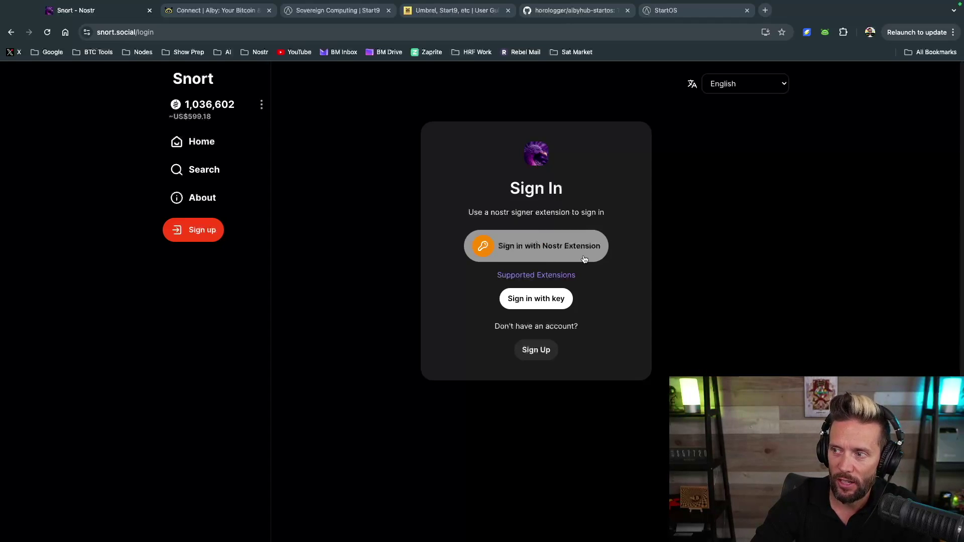
# Step: Sign in to Snort with the Nostr extension, granting 'I fully trust it' in Alby
pyautogui.click(542, 255)
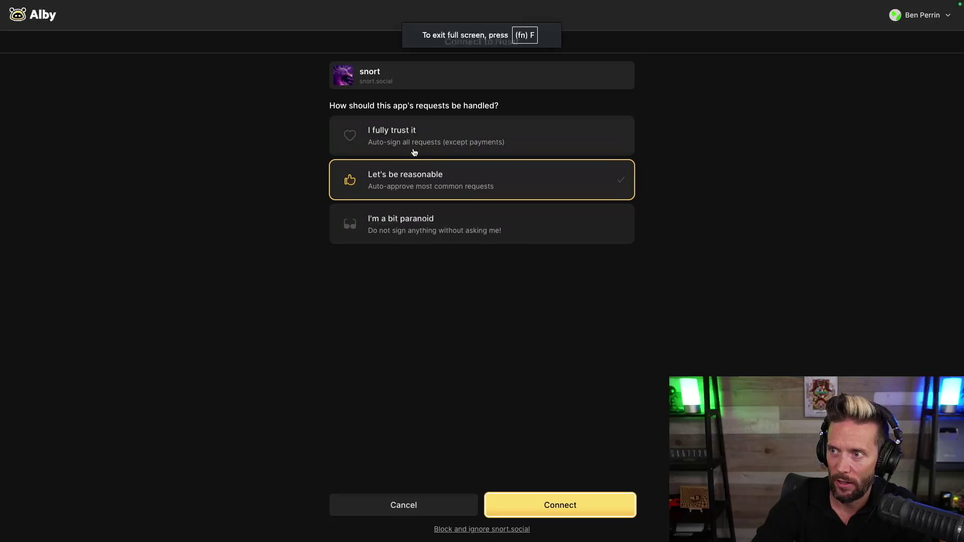
pyautogui.click(406, 143)
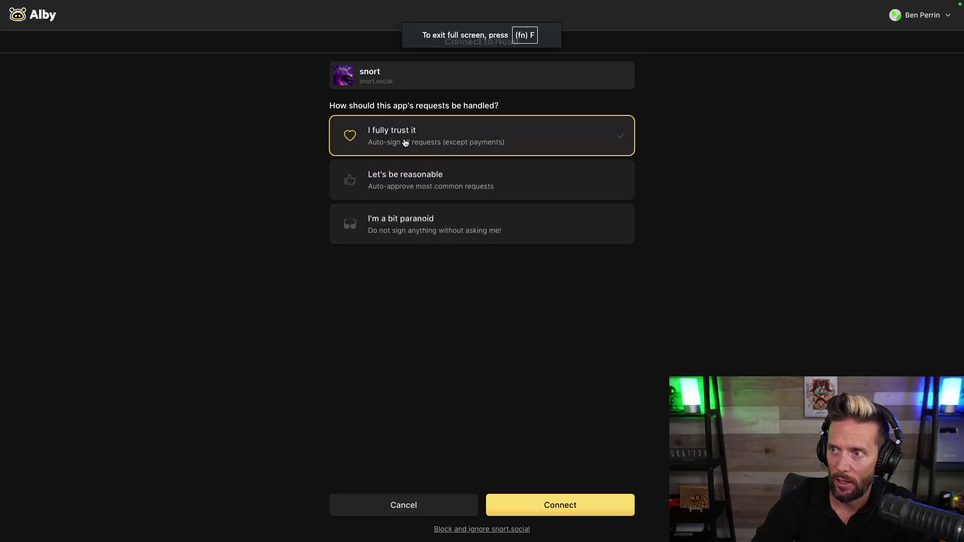
pyautogui.click(563, 508)
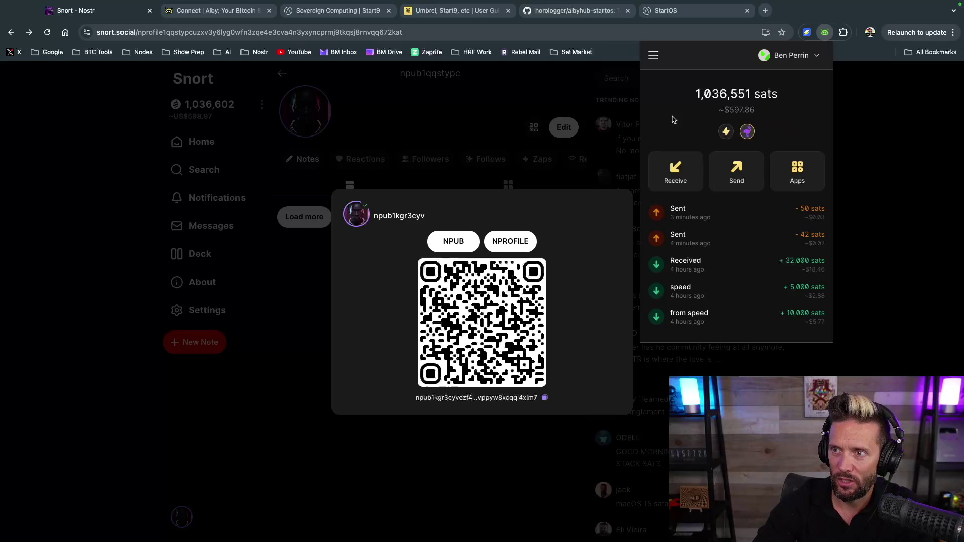
# Step: Close the popups and browse Snort's Home feed in grid view and jack's tracker note
pyautogui.click(457, 126)
pyautogui.click(169, 149)
pyautogui.click(198, 142)
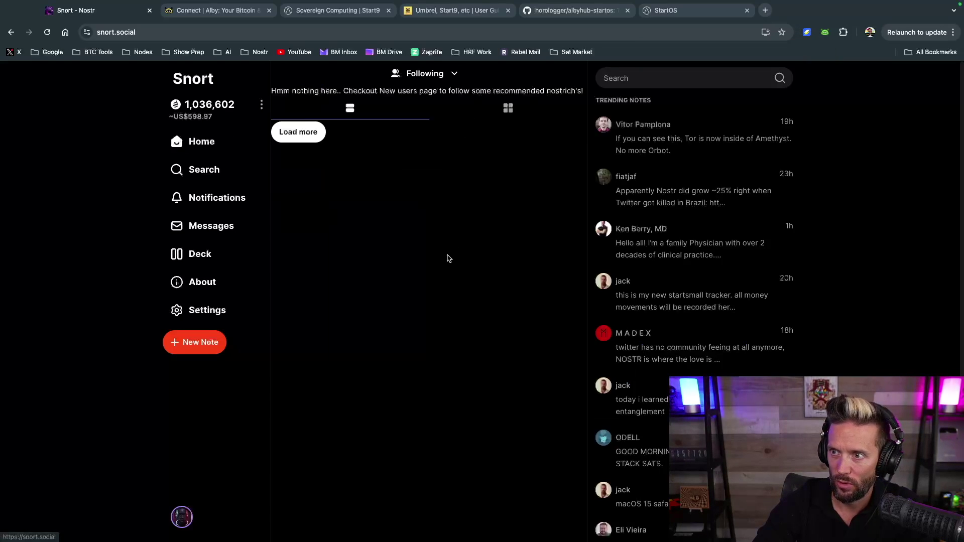
pyautogui.click(508, 108)
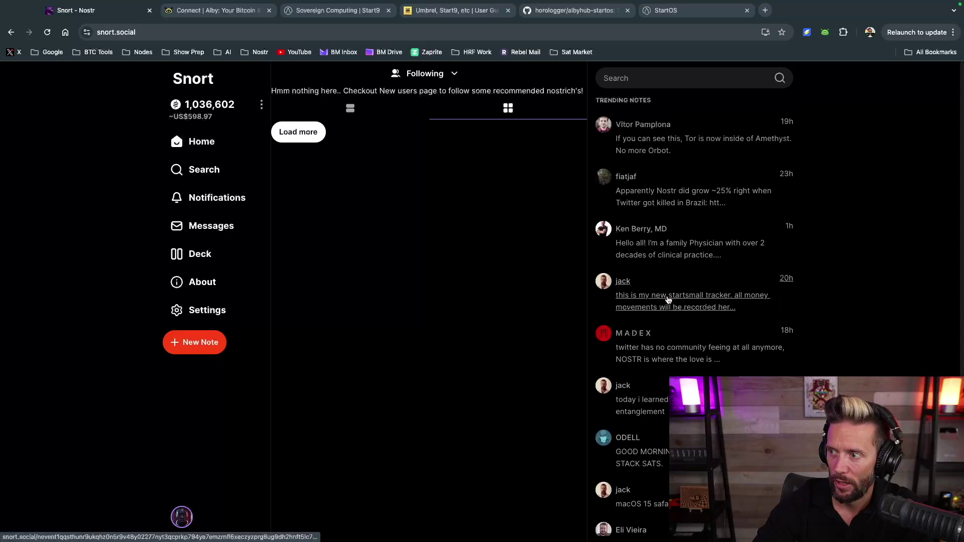
pyautogui.click(619, 281)
pyautogui.scroll(-9, 447, 250)
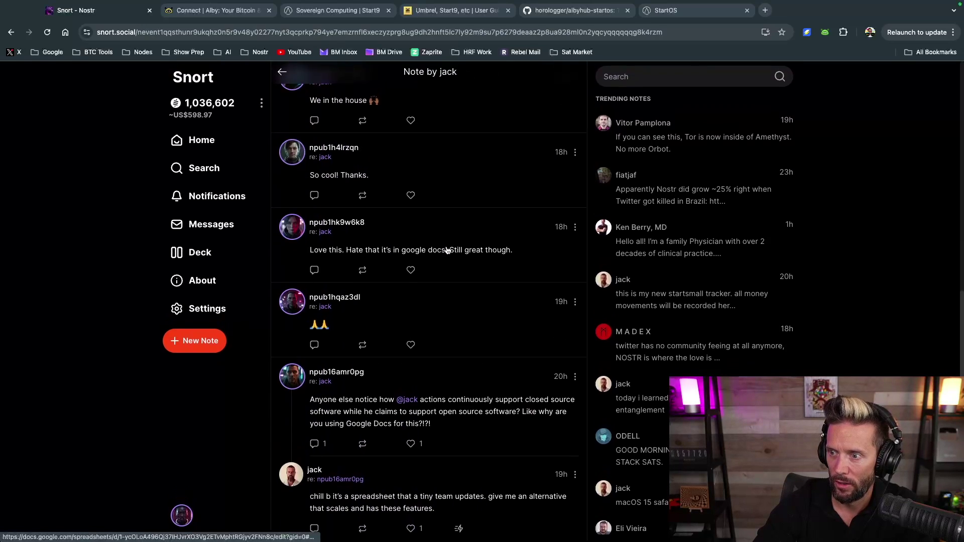
pyautogui.scroll(10, 447, 250)
pyautogui.click(199, 151)
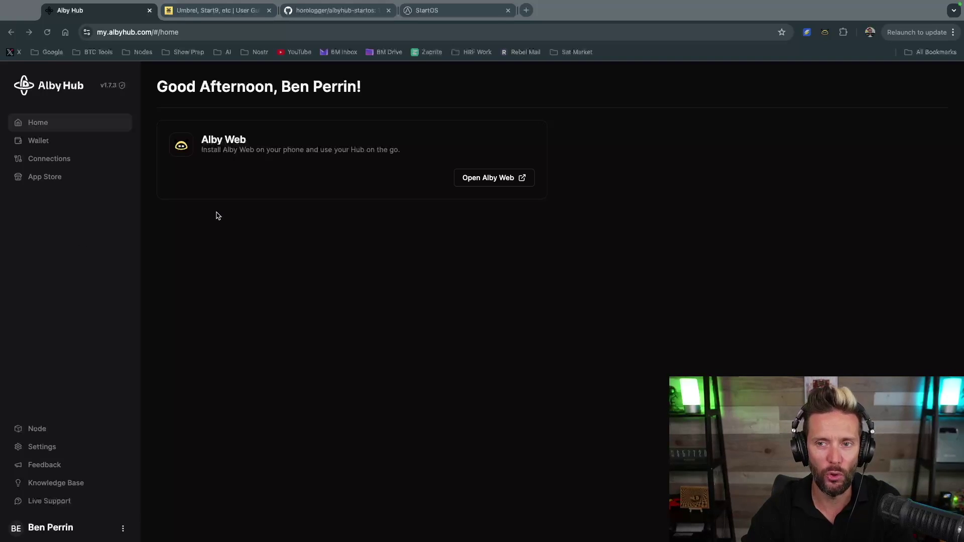
# Step: Create a Friends & Family subaccount from the App Store, named for a family member
pyautogui.click(48, 180)
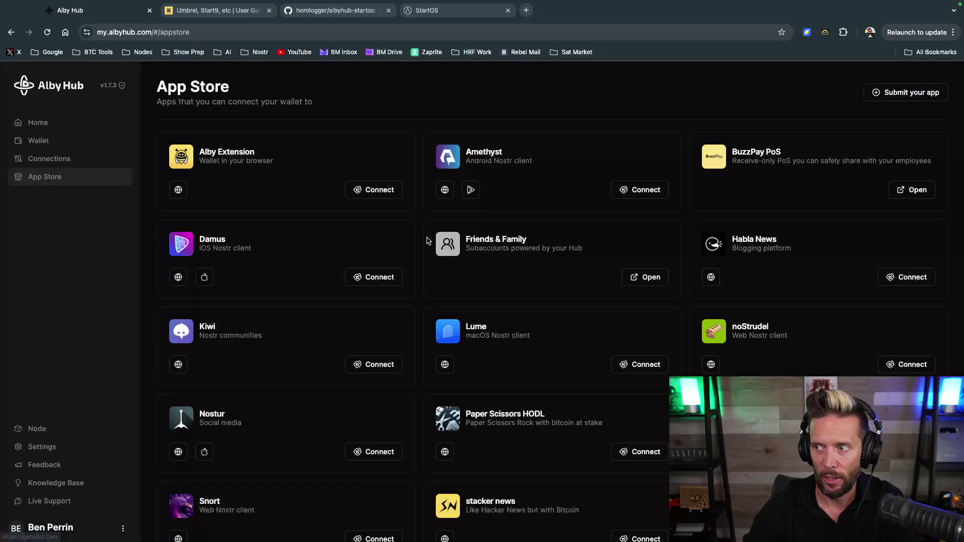
pyautogui.click(636, 277)
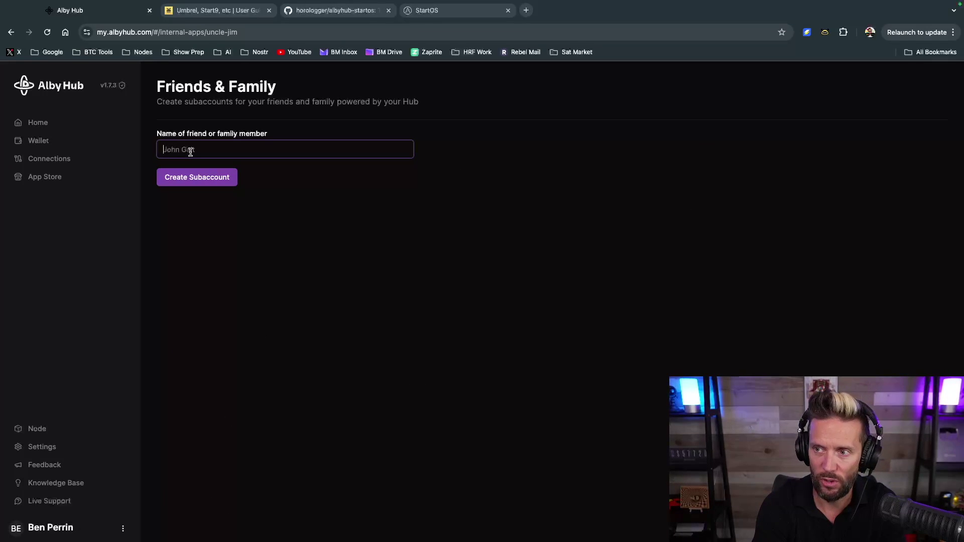
pyautogui.write('Lisa')
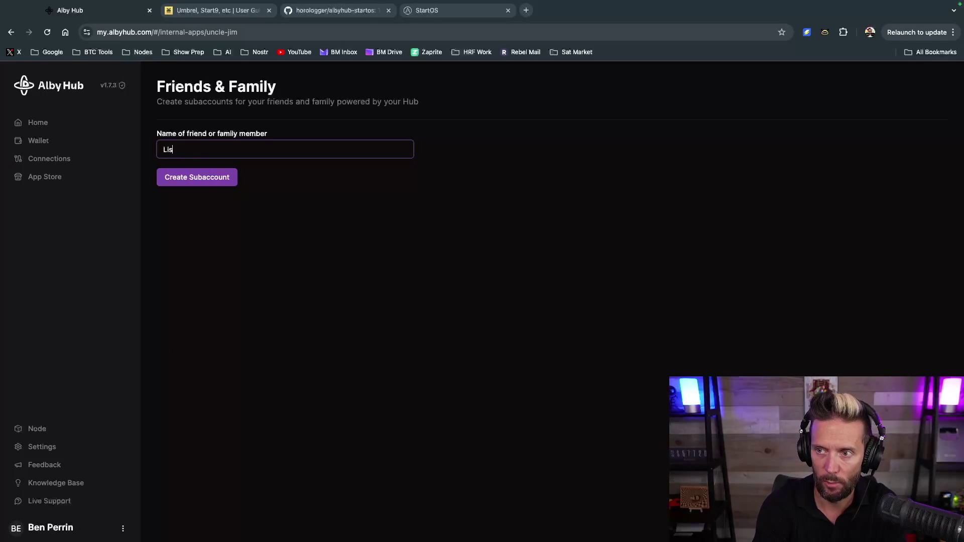
pyautogui.click(193, 176)
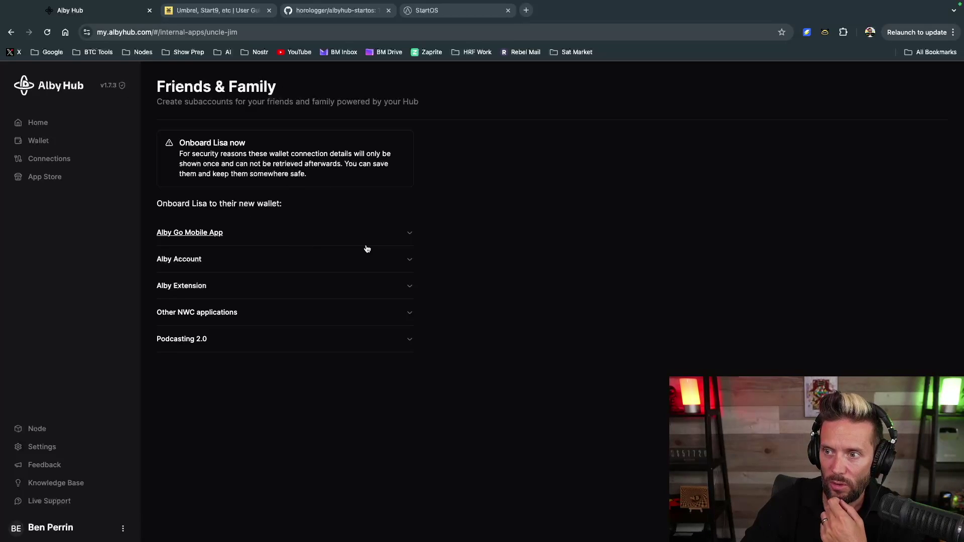
# Step: Review the Alby Go Mobile App and Alby Extension onboarding instructions for the new subaccount
pyautogui.click(408, 243)
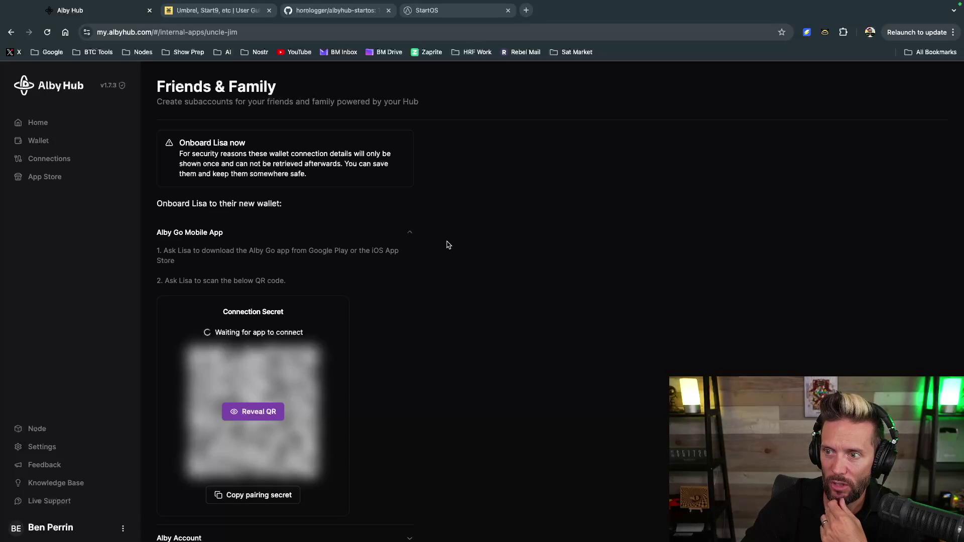
pyautogui.click(409, 235)
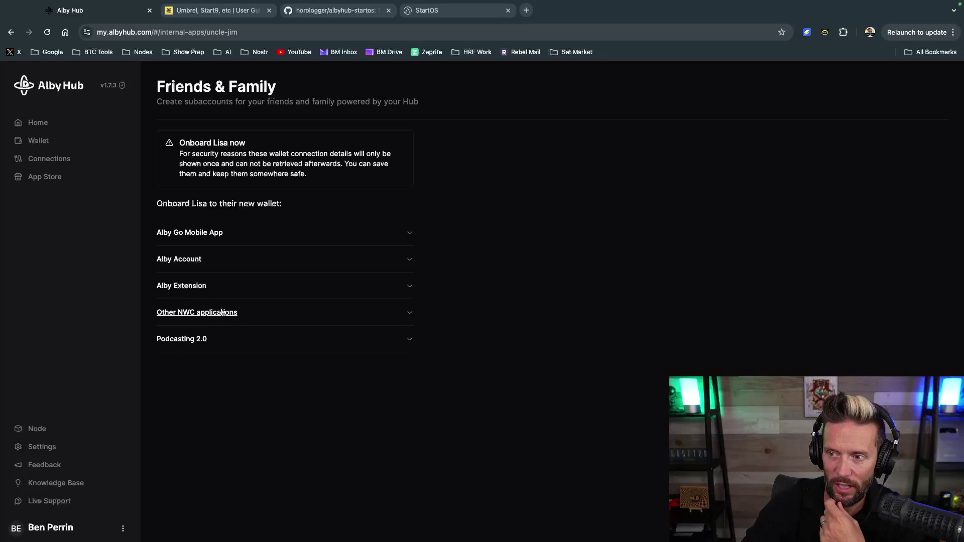
pyautogui.click(409, 289)
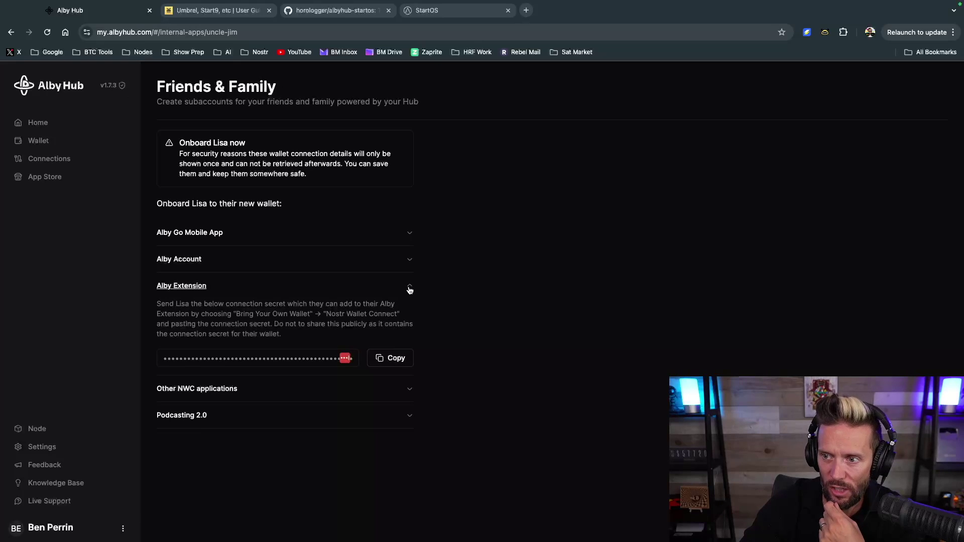
pyautogui.click(410, 289)
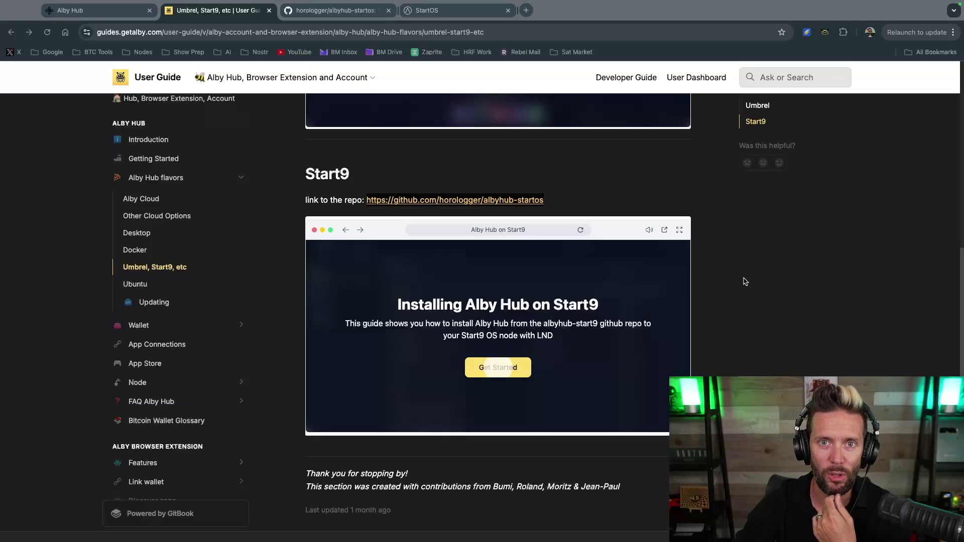
# Step: Scroll the guide page to the Start9 section showing the albyhub-startos repository link
pyautogui.scroll(7, 745, 282)
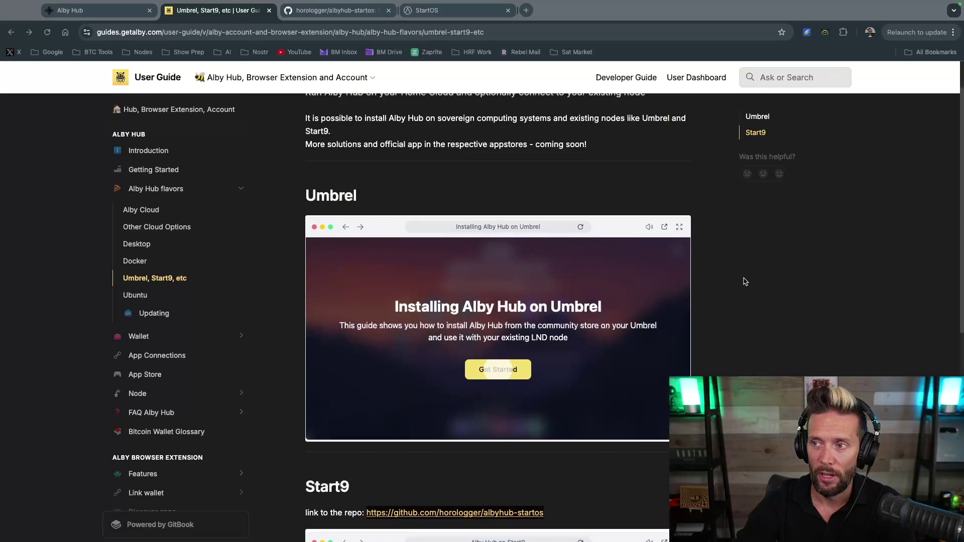
pyautogui.scroll(-5, 745, 282)
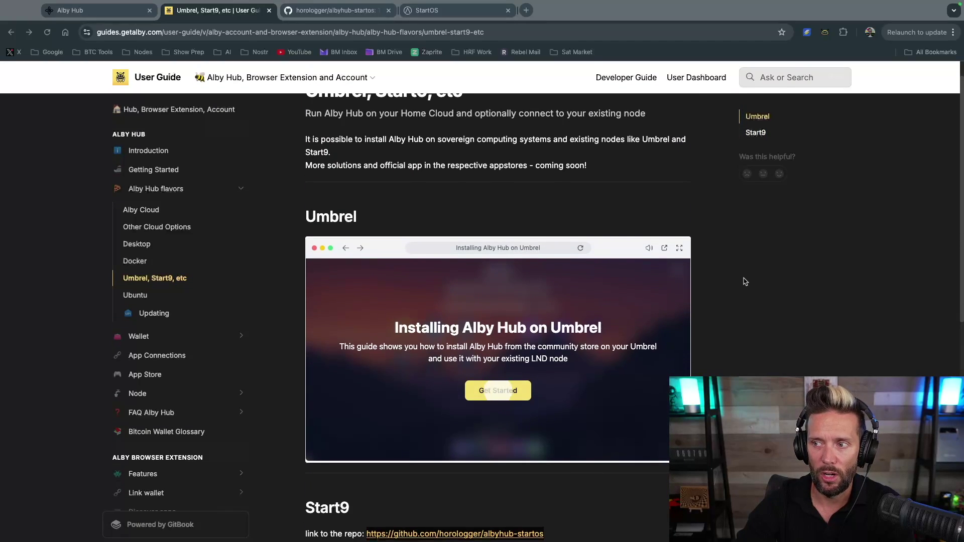
pyautogui.scroll(3, 745, 282)
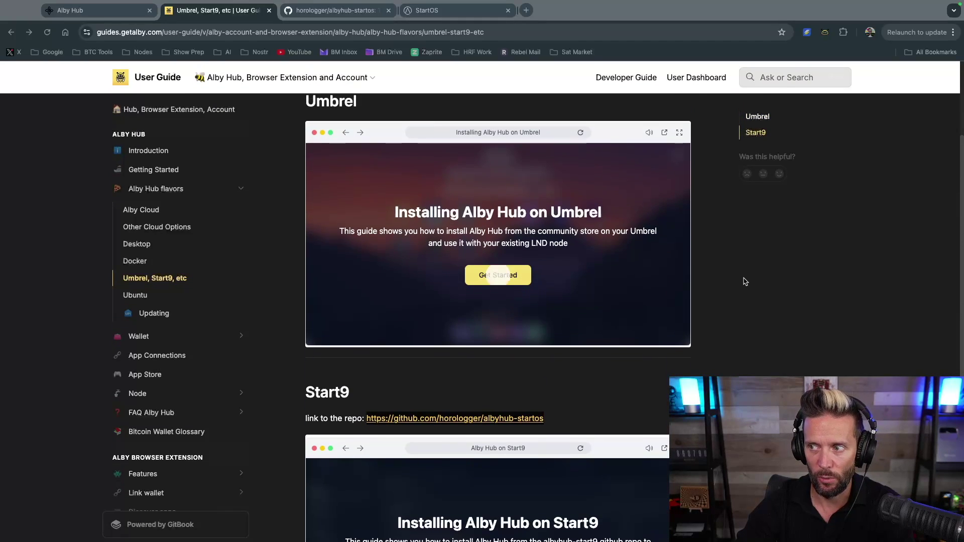
pyautogui.scroll(1, 497, 244)
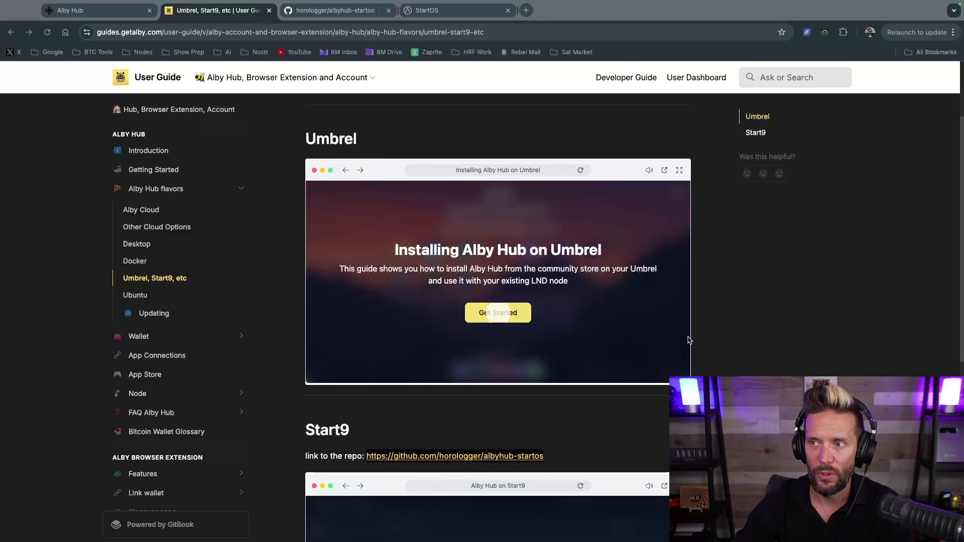
pyautogui.scroll(-5, 686, 358)
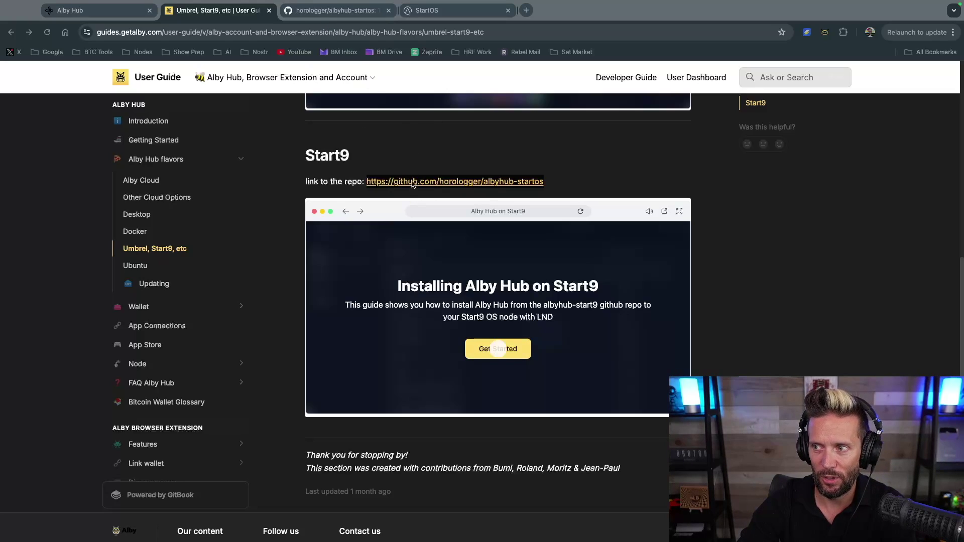
# Step: Review the latest successful albyhub-startos build run and its 165 MB albyhub.s9pk artifact
pyautogui.click(323, 9)
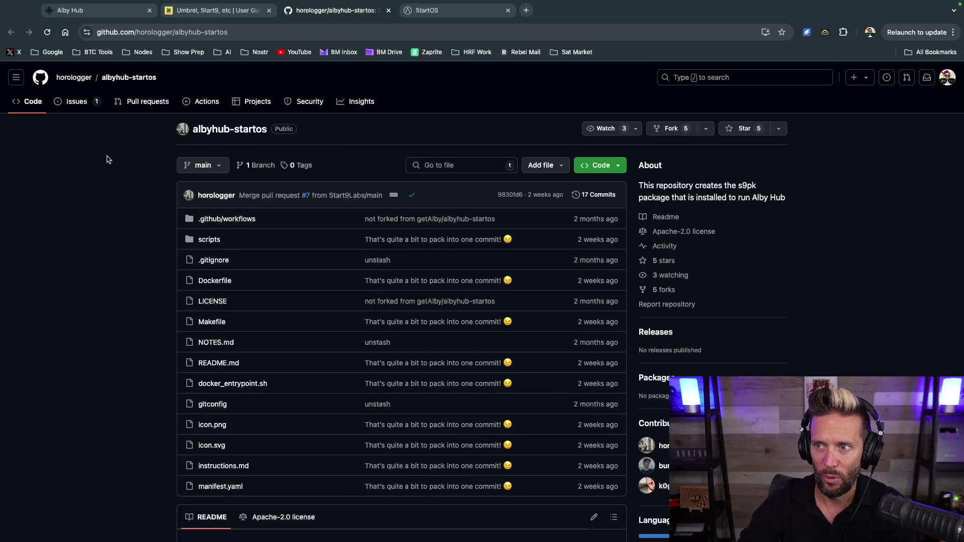
pyautogui.click(206, 102)
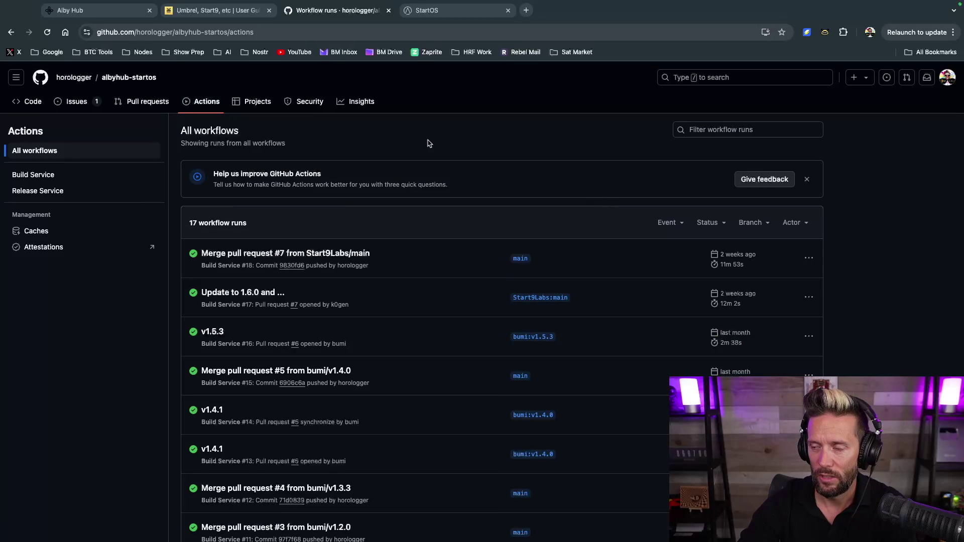
pyautogui.click(329, 254)
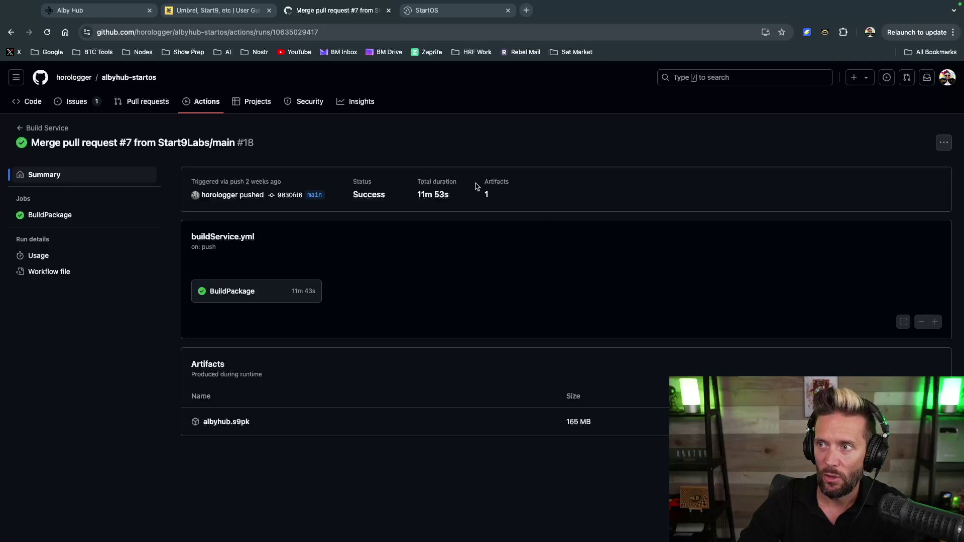
pyautogui.click(429, 12)
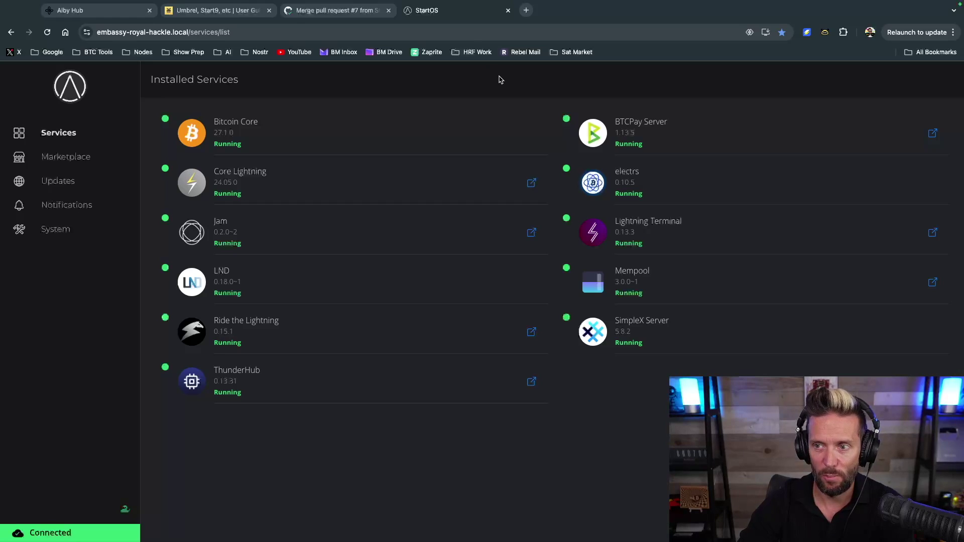
# Step: Load and browse the start9.com homepage in a new tab, then return to StartOS
pyautogui.click(526, 10)
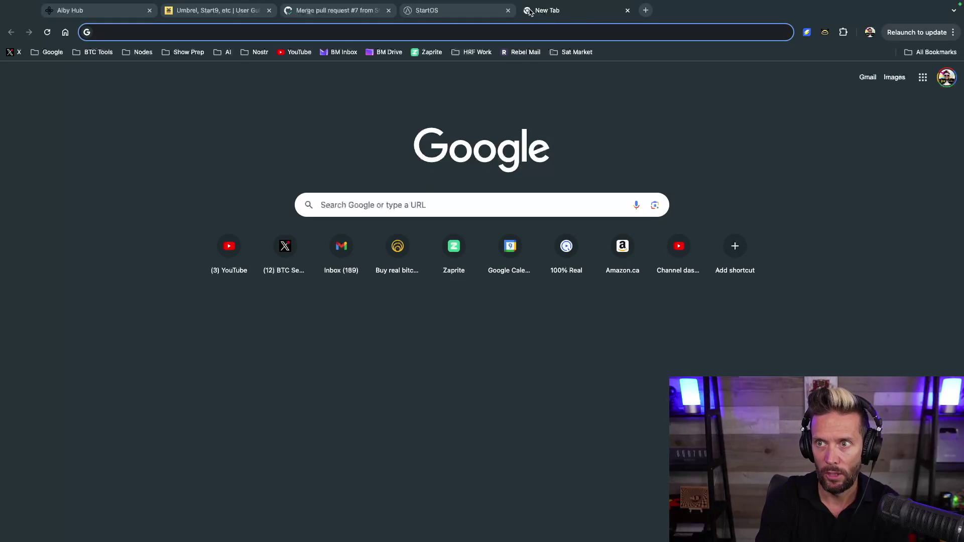
pyautogui.write('start9')
pyautogui.press('Return')
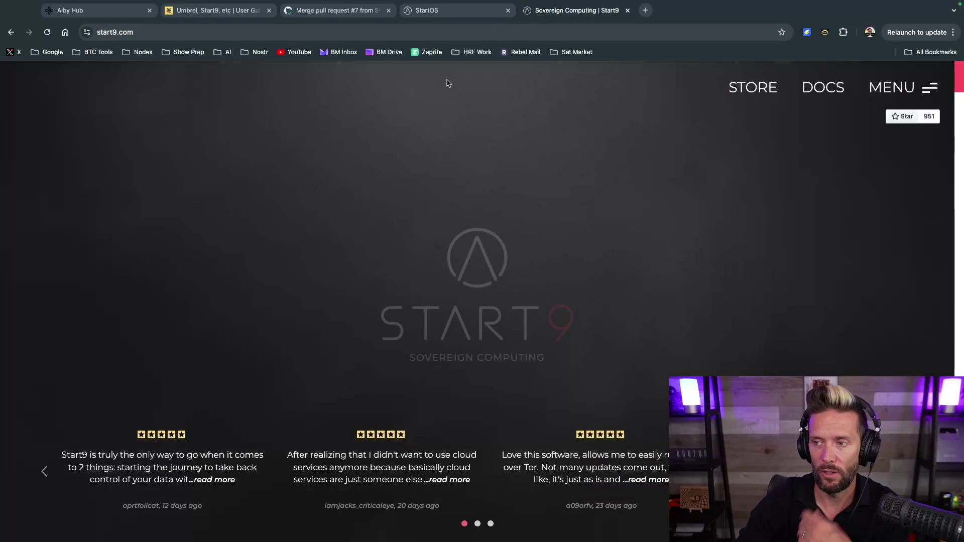
pyautogui.scroll(-15, 576, 356)
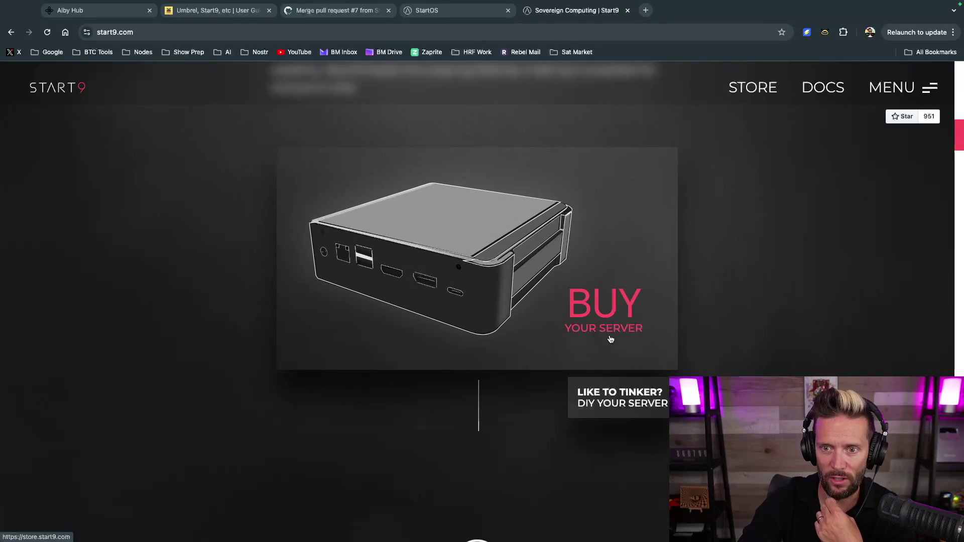
pyautogui.scroll(-3, 741, 362)
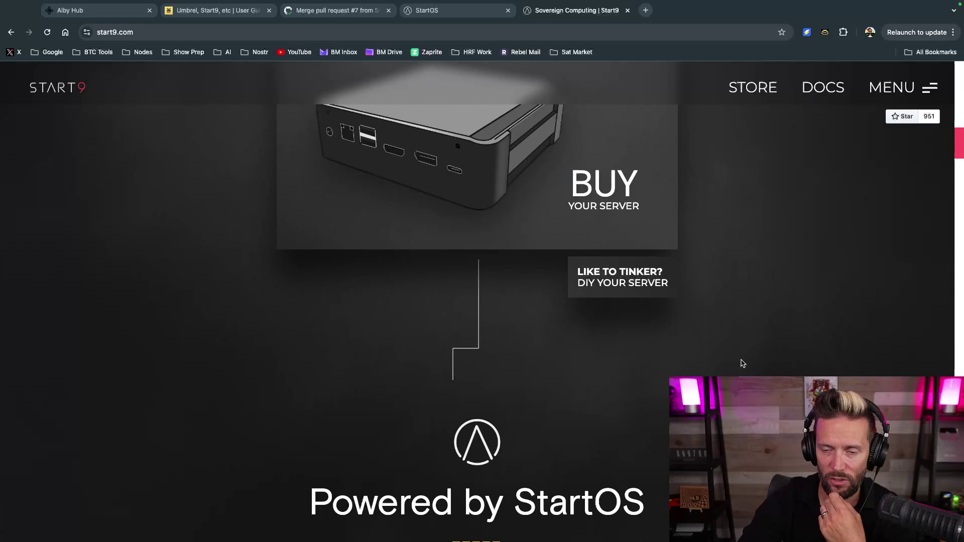
pyautogui.scroll(-4, 743, 364)
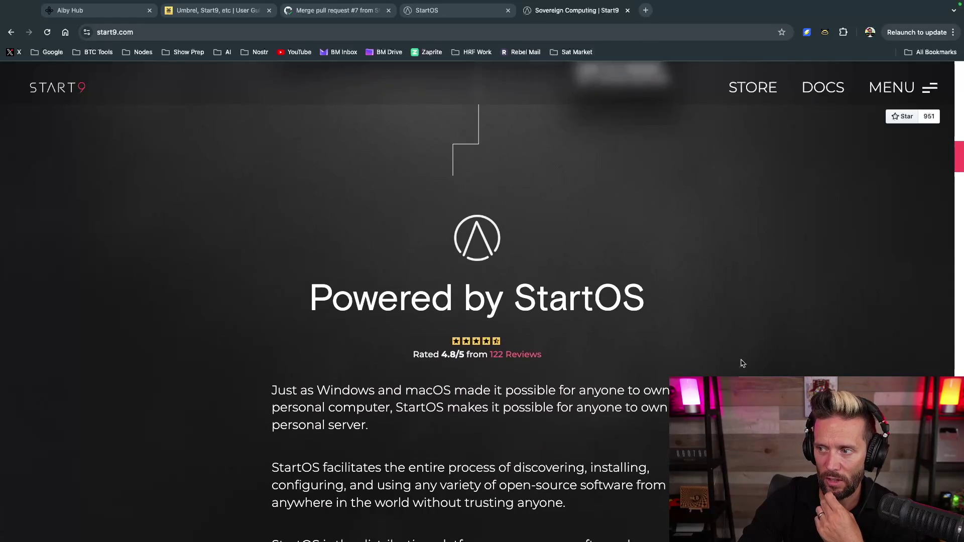
pyautogui.scroll(15, 743, 364)
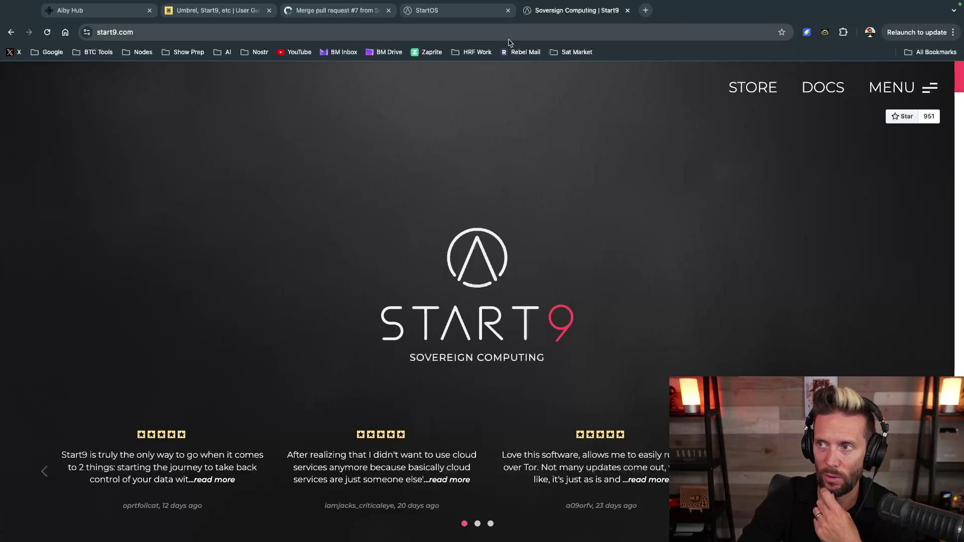
pyautogui.click(445, 15)
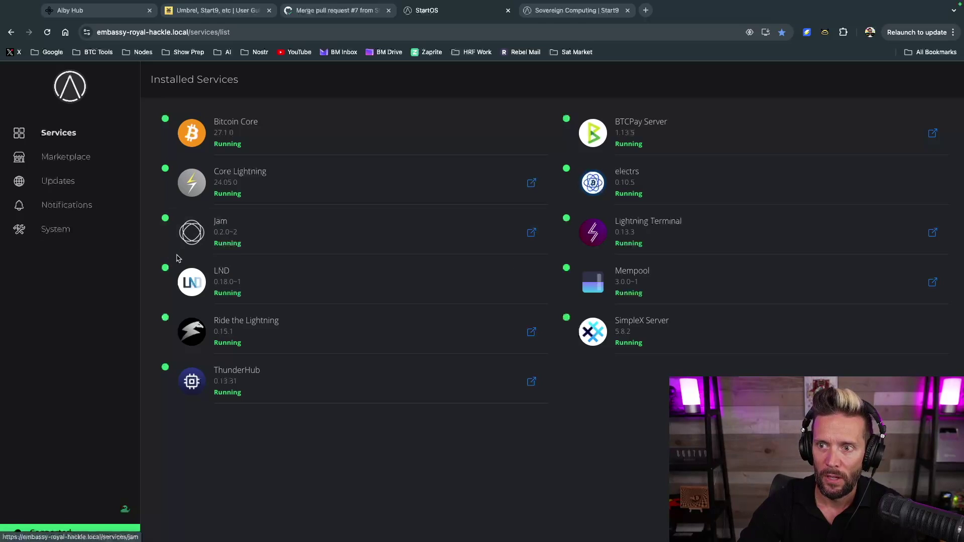
# Step: Look over the StartOS System settings and the Sideload a Service page
pyautogui.click(48, 230)
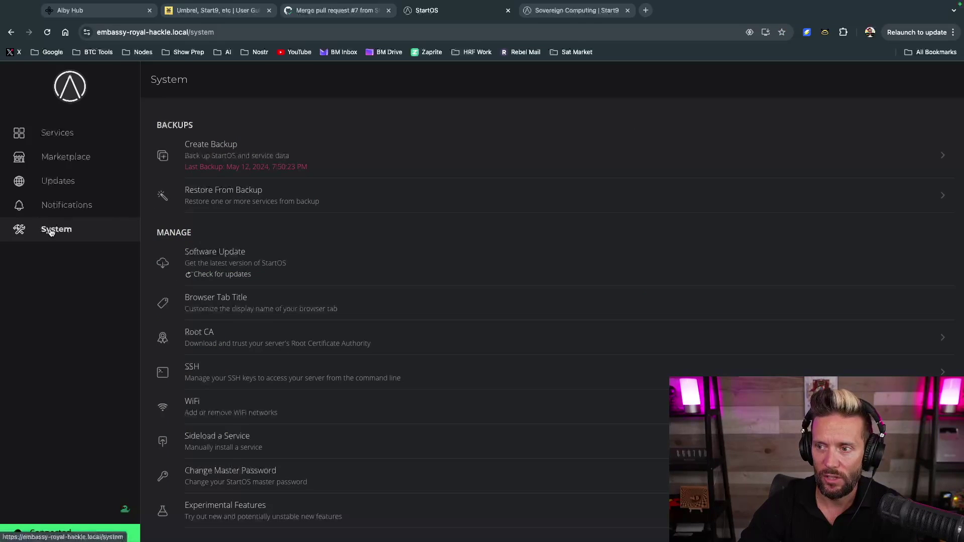
pyautogui.scroll(-2, 334, 267)
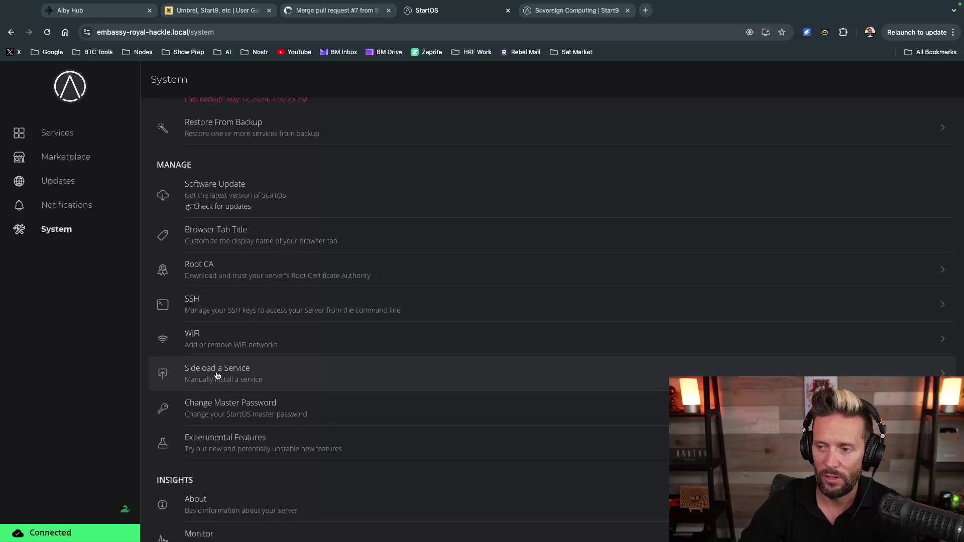
pyautogui.click(214, 375)
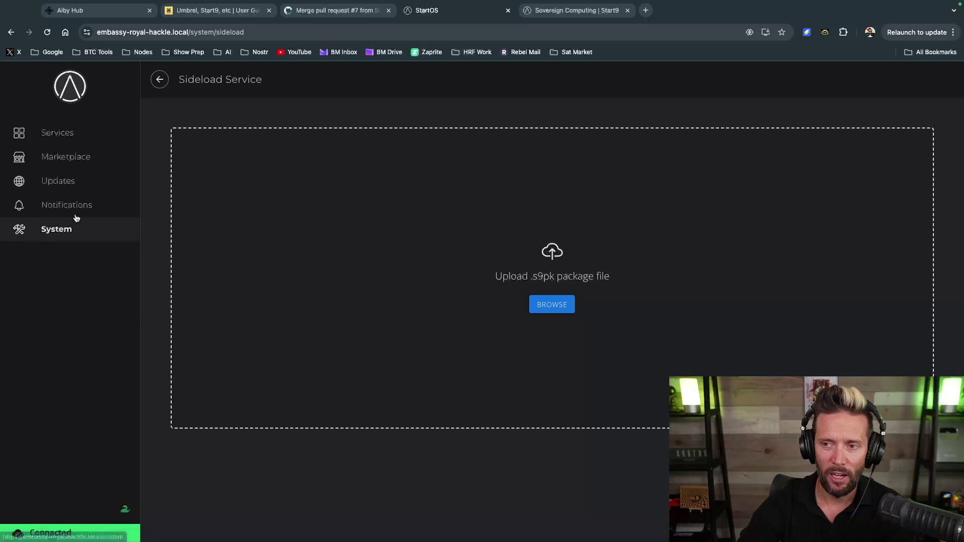
# Step: Search the Start9 Registry marketplace for alby, finding nothing, and check the available registries
pyautogui.click(58, 161)
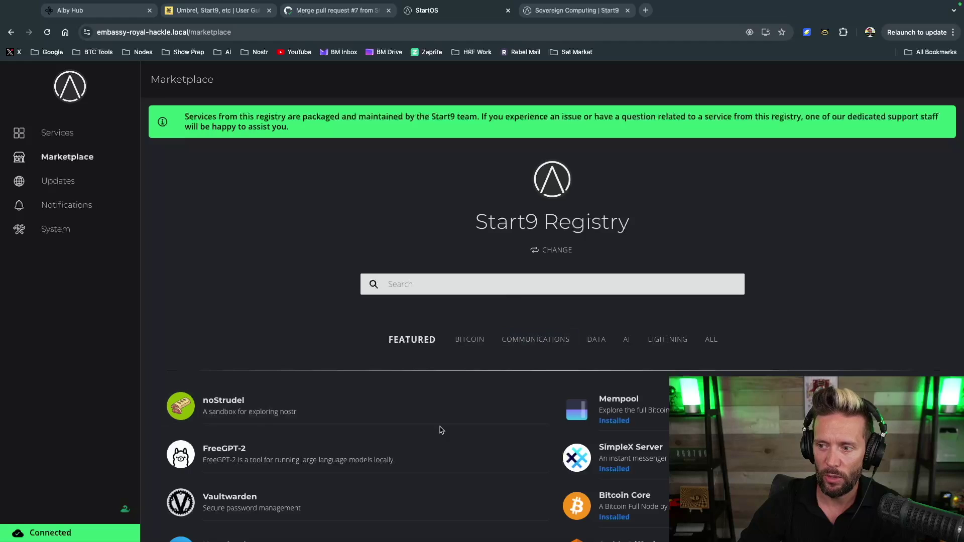
pyautogui.write('alby')
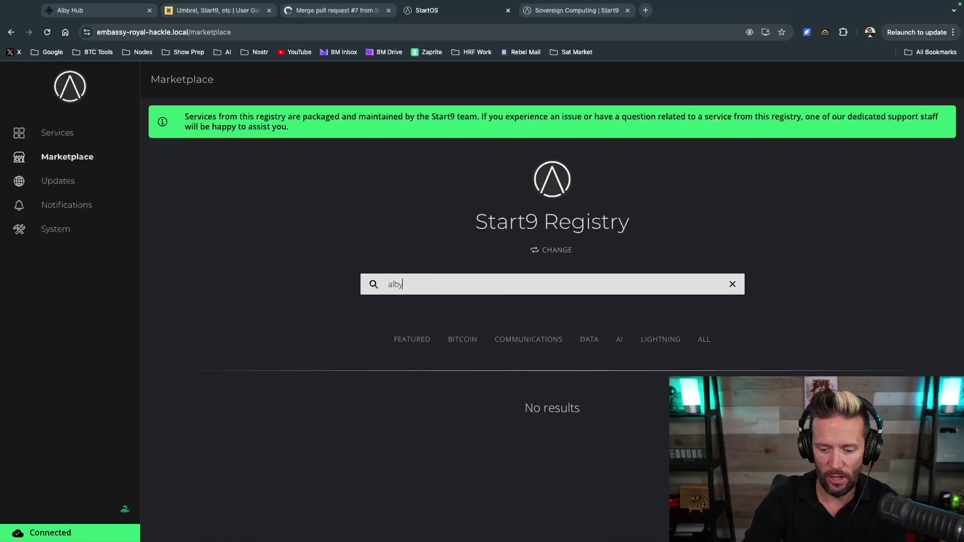
pyautogui.press('BackSpace')
pyautogui.press('BackSpace')
pyautogui.press('BackSpace')
pyautogui.press('BackSpace')
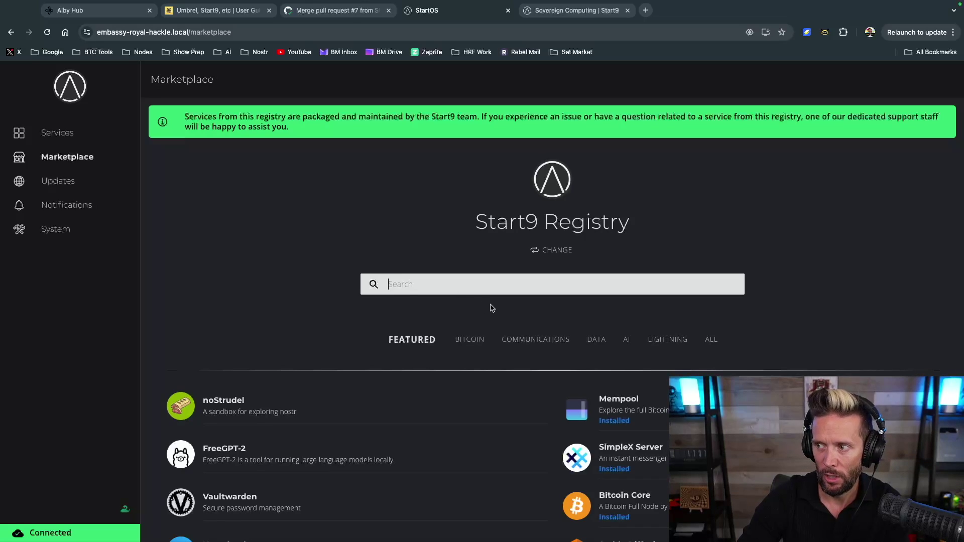
pyautogui.click(549, 251)
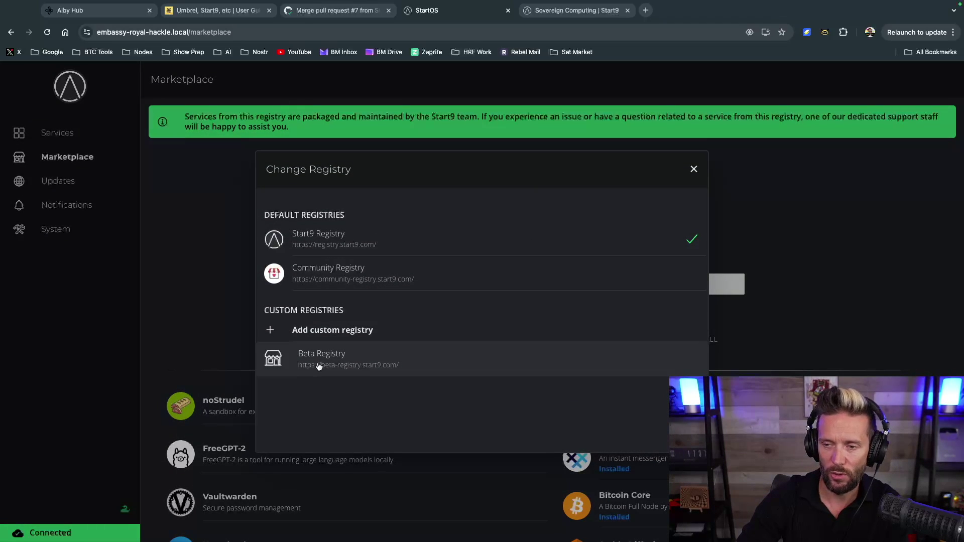
pyautogui.click(198, 255)
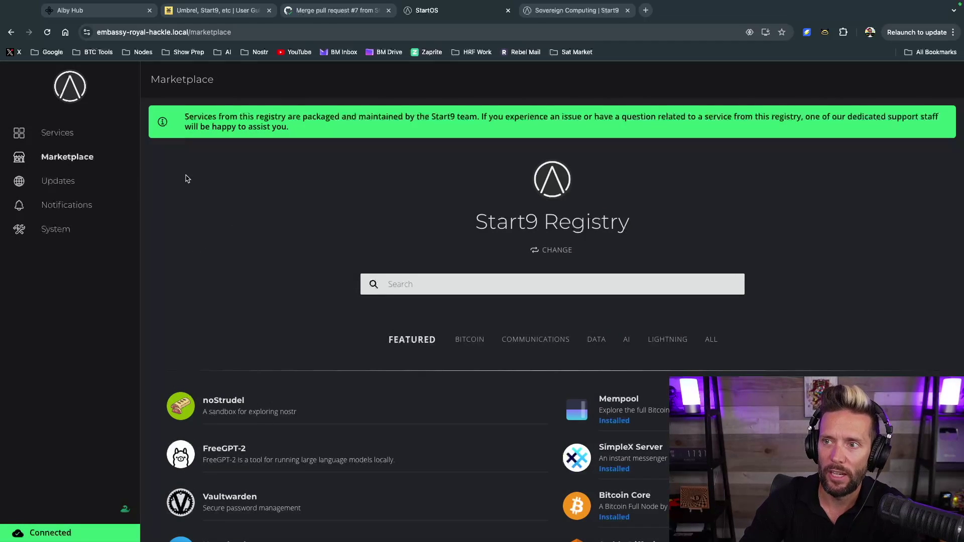
# Step: Return to the Sideload a Service page under System settings
pyautogui.click(50, 230)
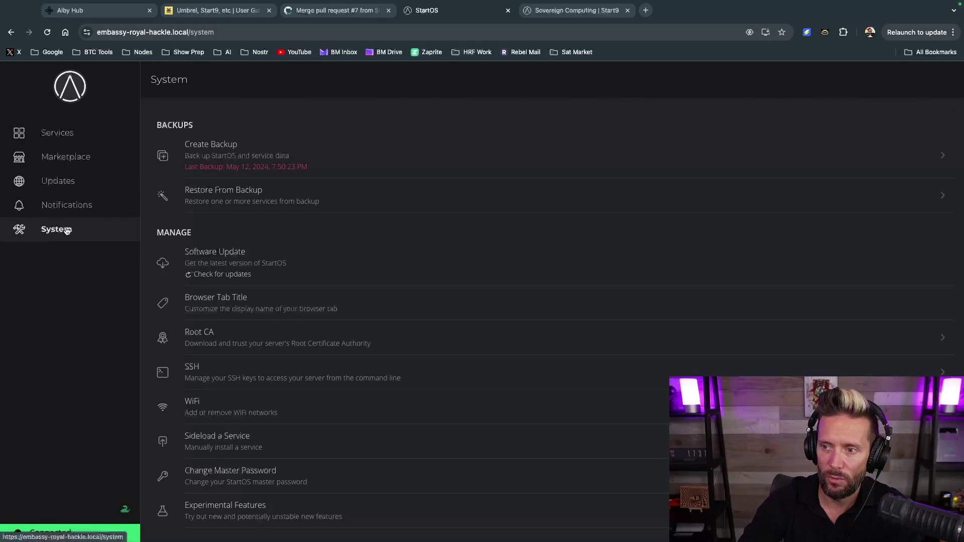
pyautogui.scroll(-1, 314, 321)
pyautogui.click(227, 404)
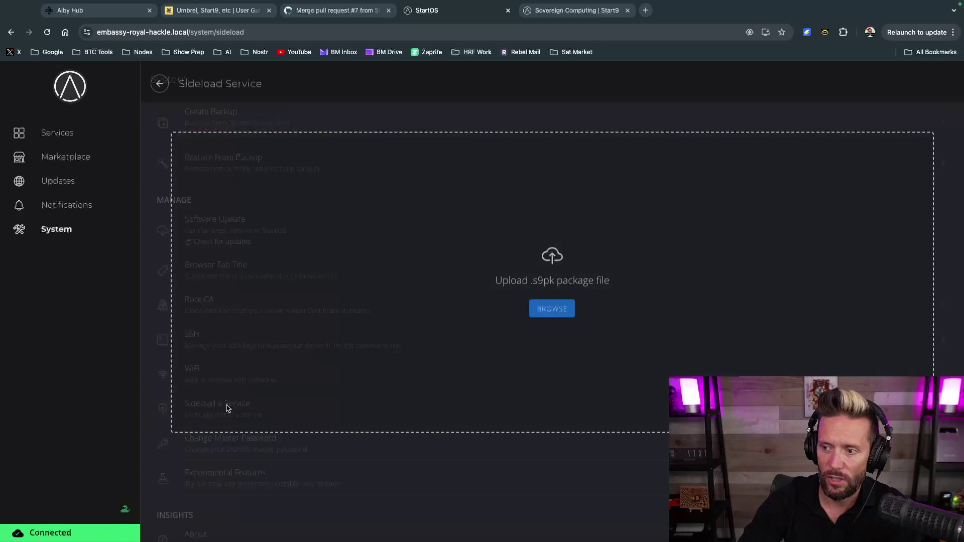
# Step: Upload albyhub.s9pk.zip from Downloads, which is rejected as an invalid package file
pyautogui.click(543, 307)
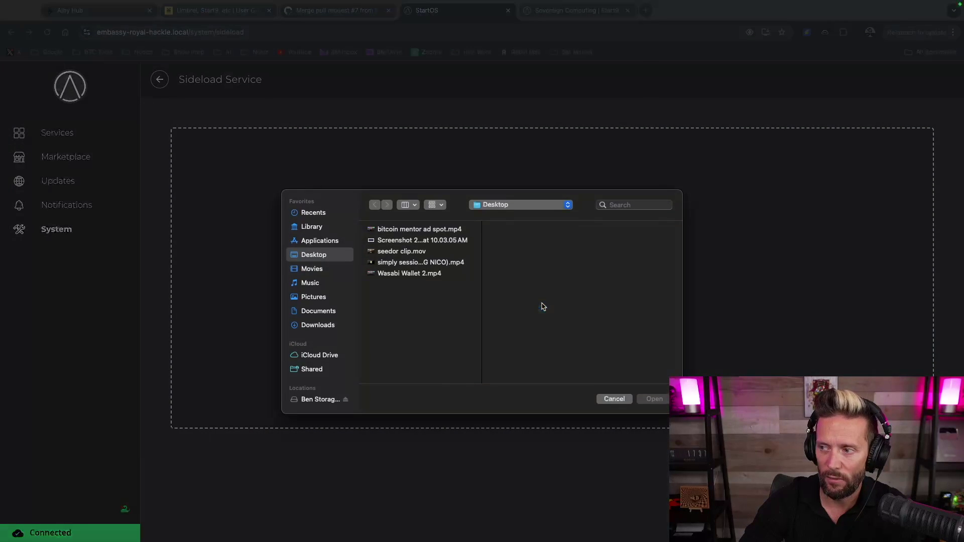
pyautogui.click(321, 326)
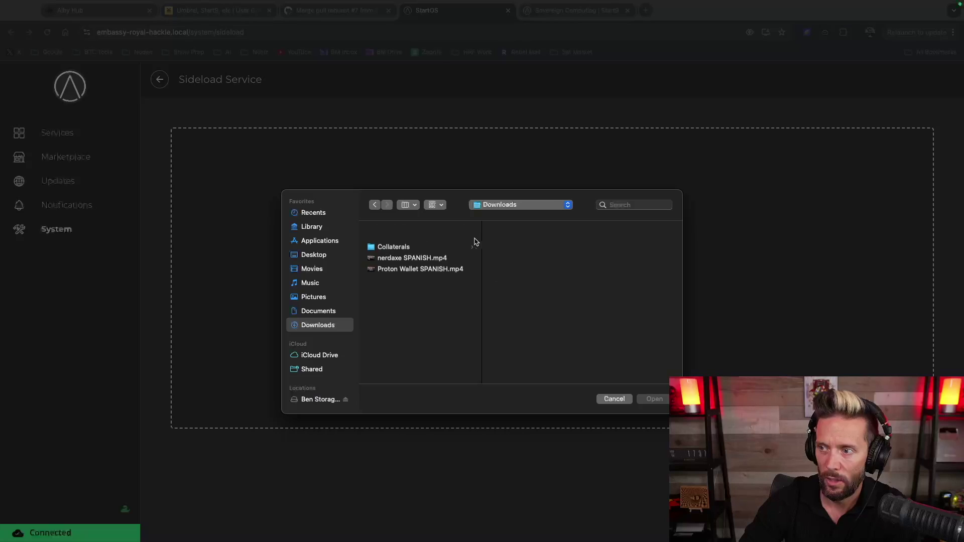
pyautogui.click(402, 230)
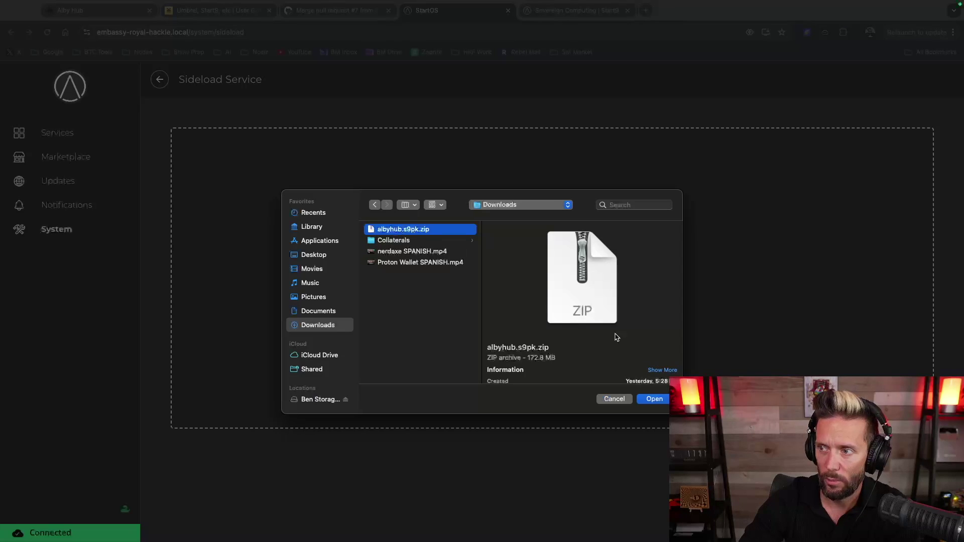
pyautogui.click(654, 400)
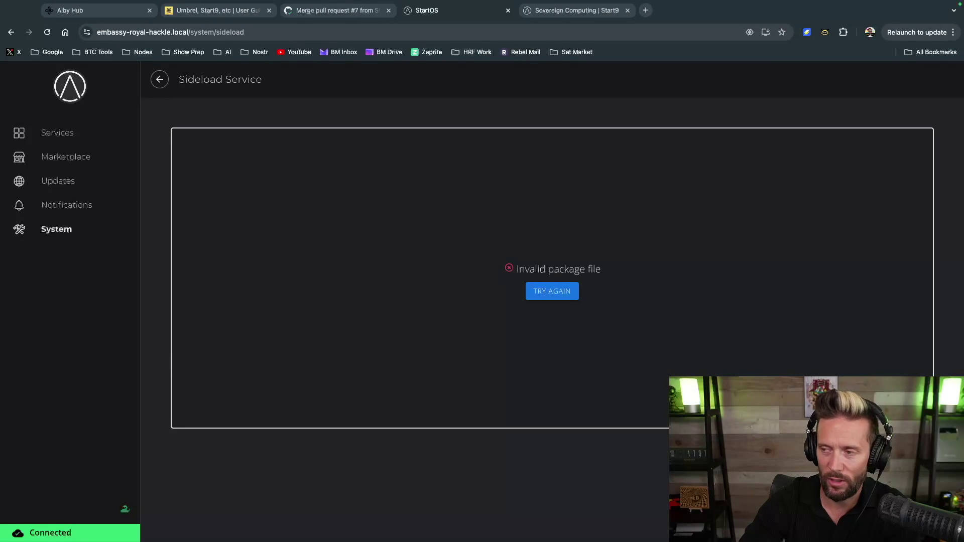
pyautogui.hotkey('ctrl', 'Left')
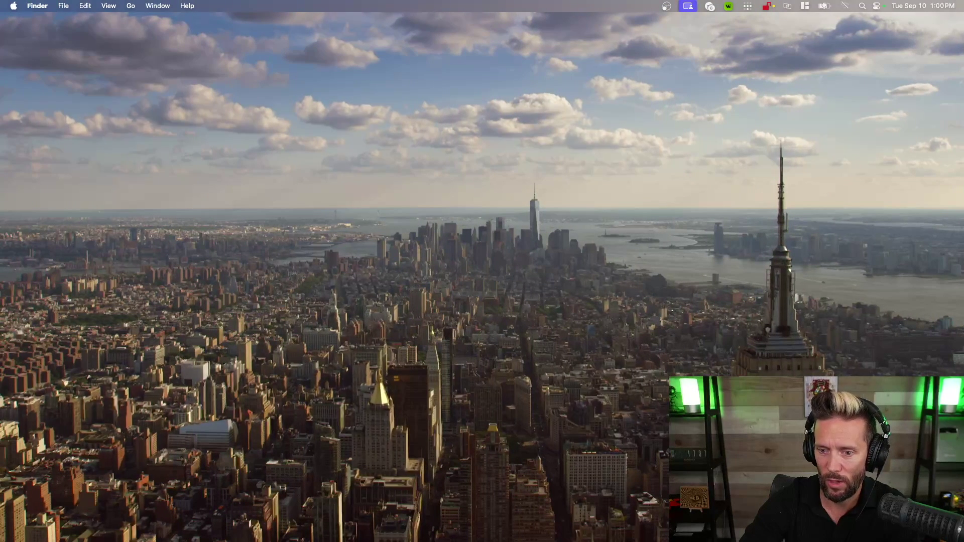
# Step: Unzip albyhub.s9pk.zip in Downloads to extract the albyhub.s9pk file
pyautogui.press('super+n')
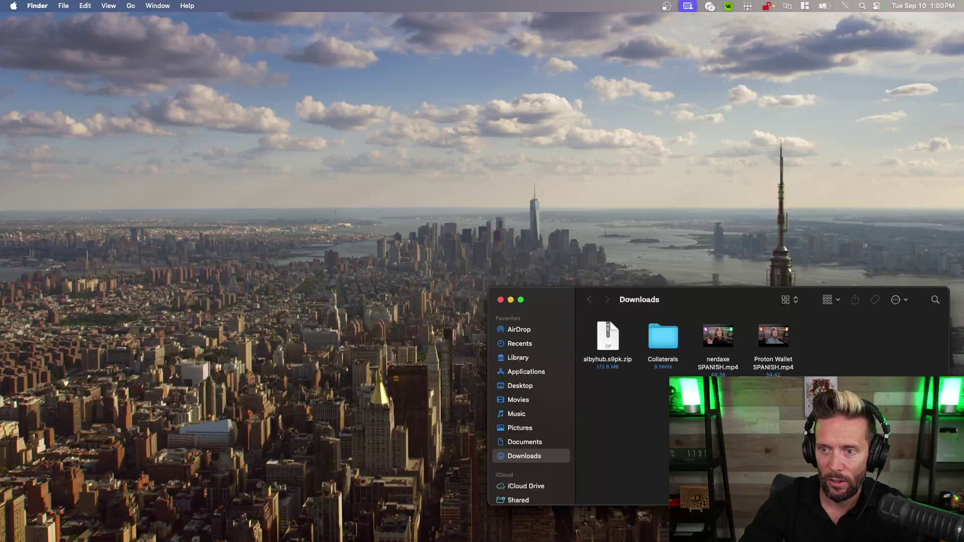
pyautogui.doubleClick(606, 335)
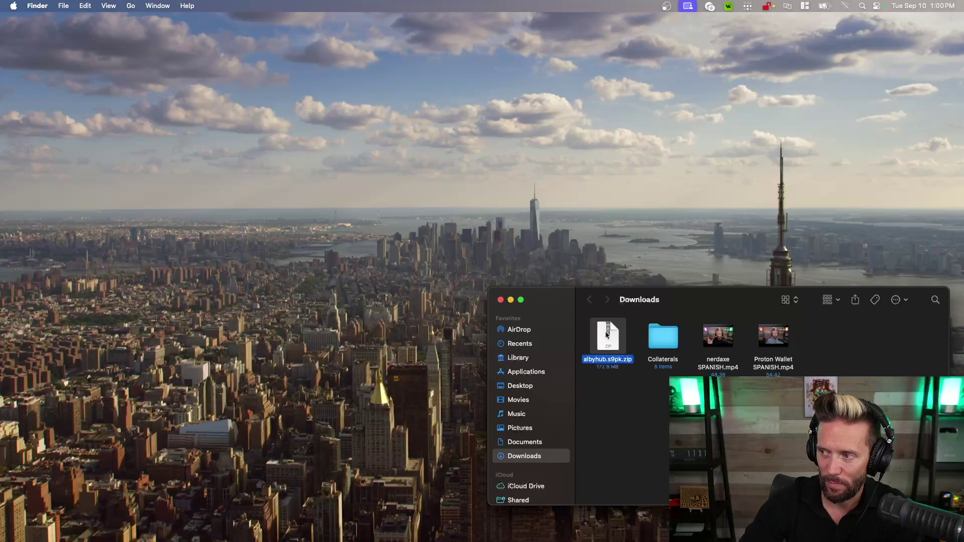
pyautogui.moveTo(620, 353); pyautogui.dragTo(635, 413)
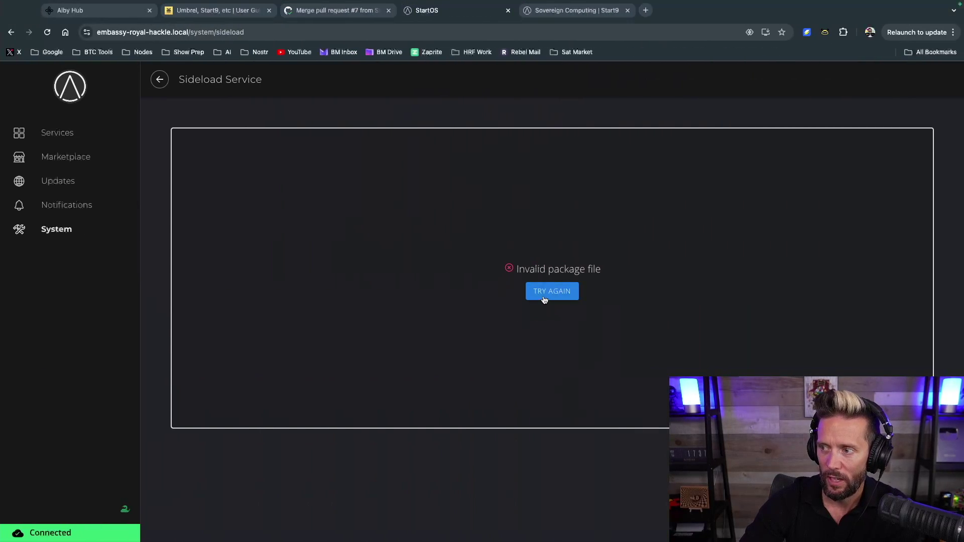
# Step: Sideload the extracted albyhub.s9pk from Downloads to install Alby Hub 1.6.0
pyautogui.click(544, 300)
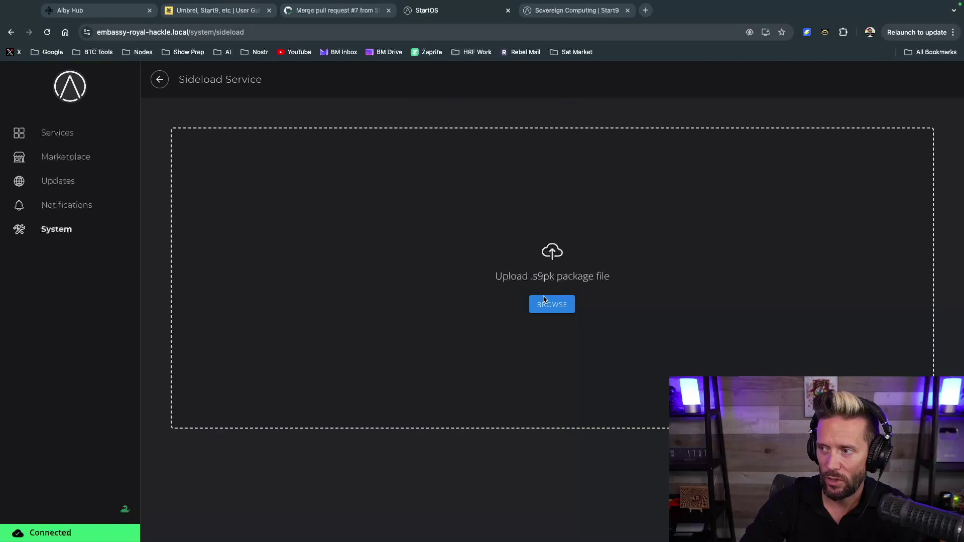
pyautogui.click(555, 308)
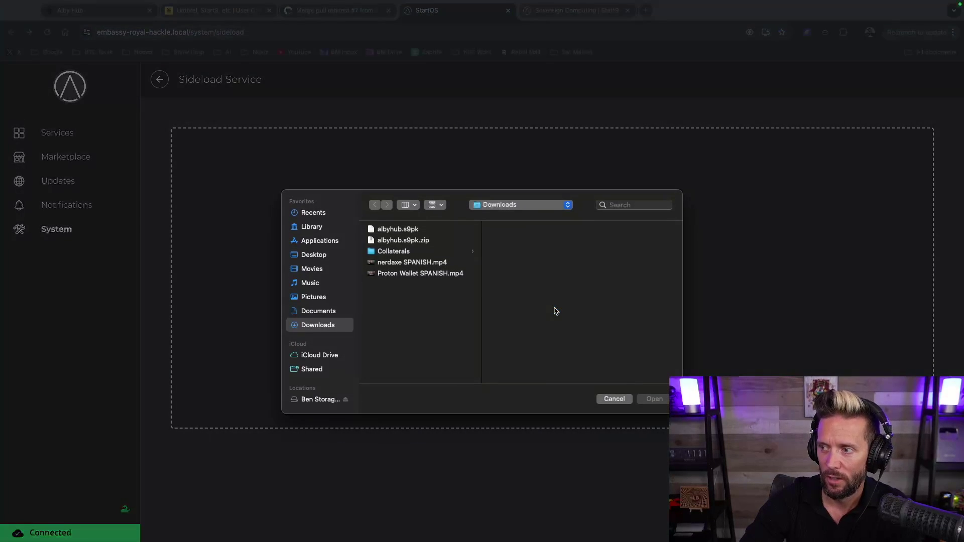
pyautogui.click(398, 230)
pyautogui.click(655, 400)
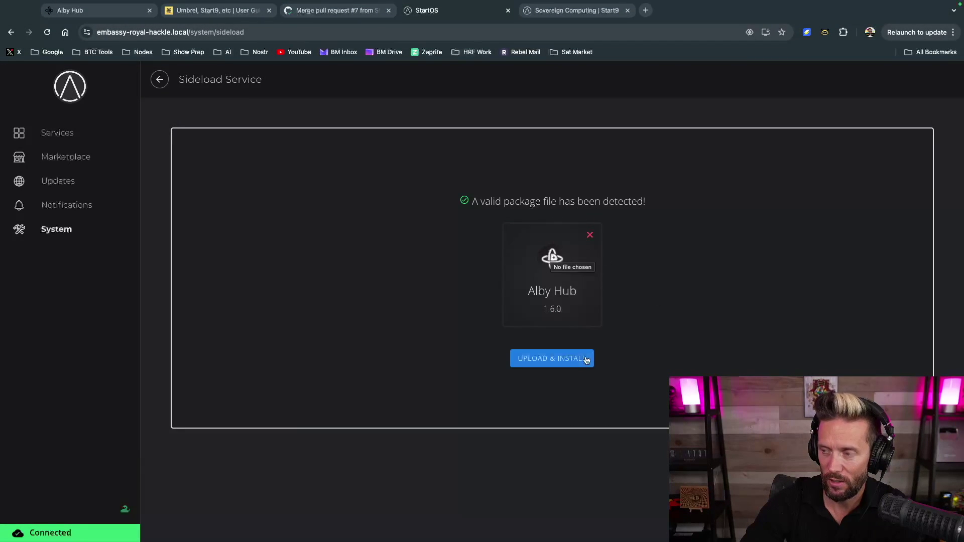
pyautogui.click(547, 364)
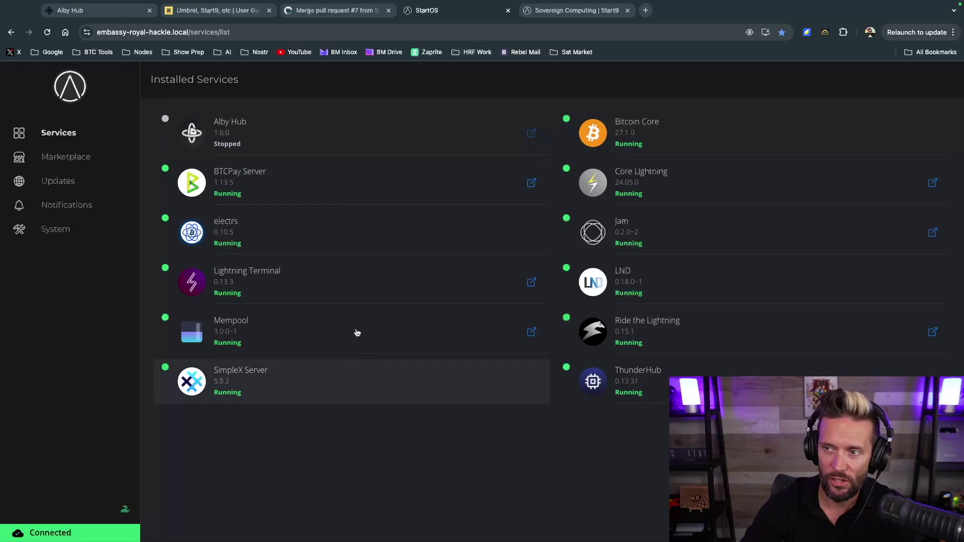
# Step: Start the Alby Hub service after checking its LND dependency, then return to installed services
pyautogui.click(271, 134)
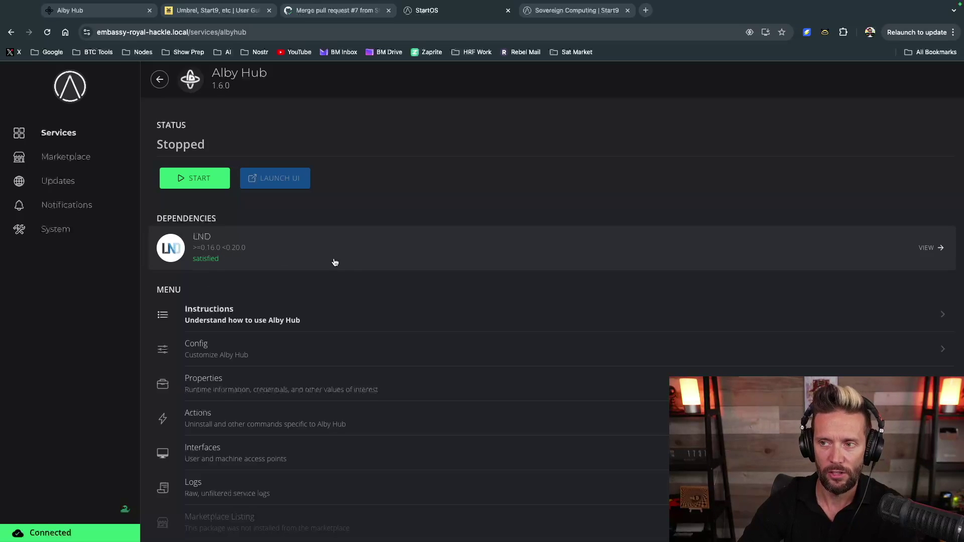
pyautogui.click(247, 255)
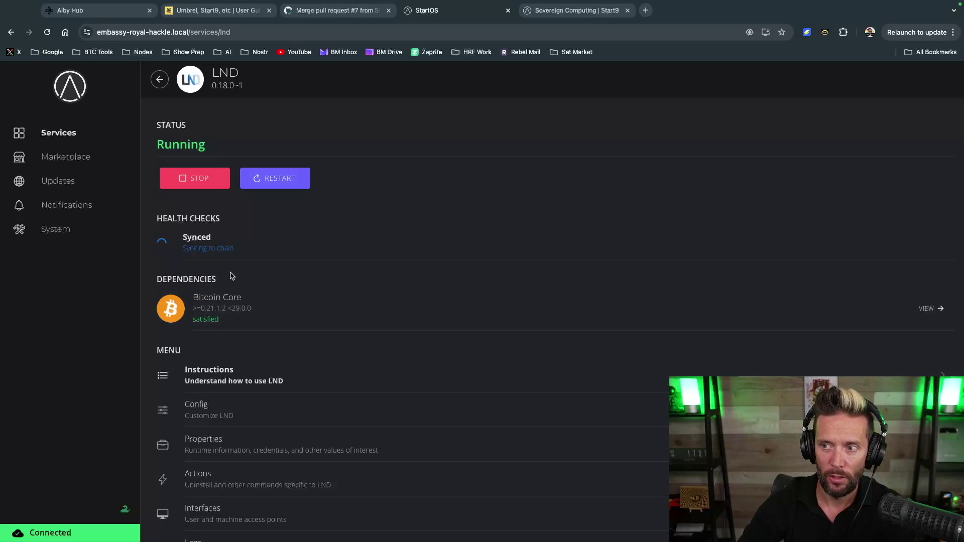
pyautogui.click(159, 79)
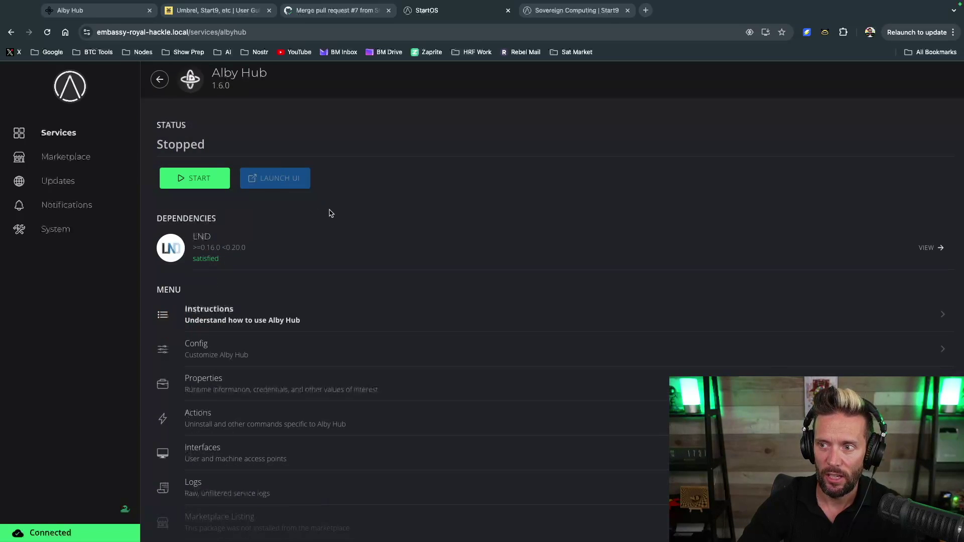
pyautogui.click(178, 180)
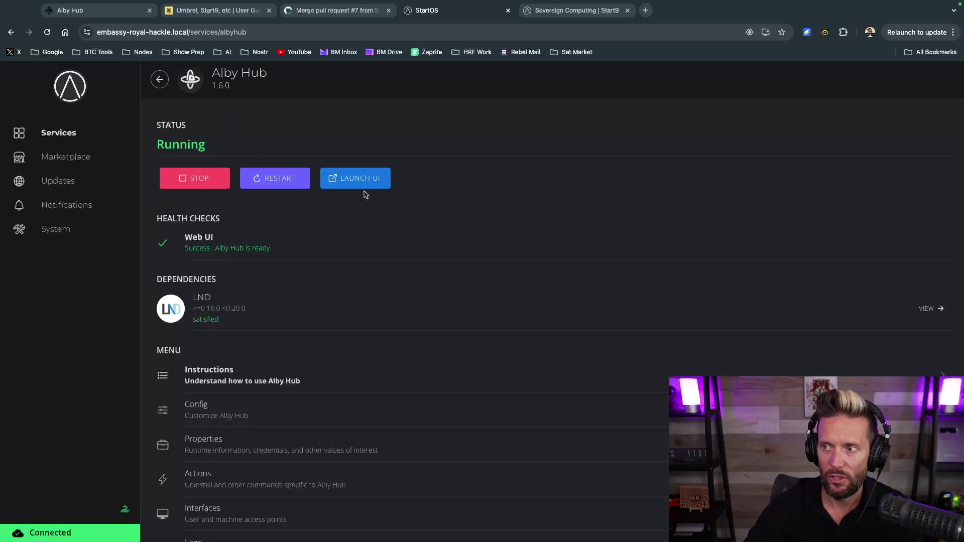
pyautogui.click(157, 81)
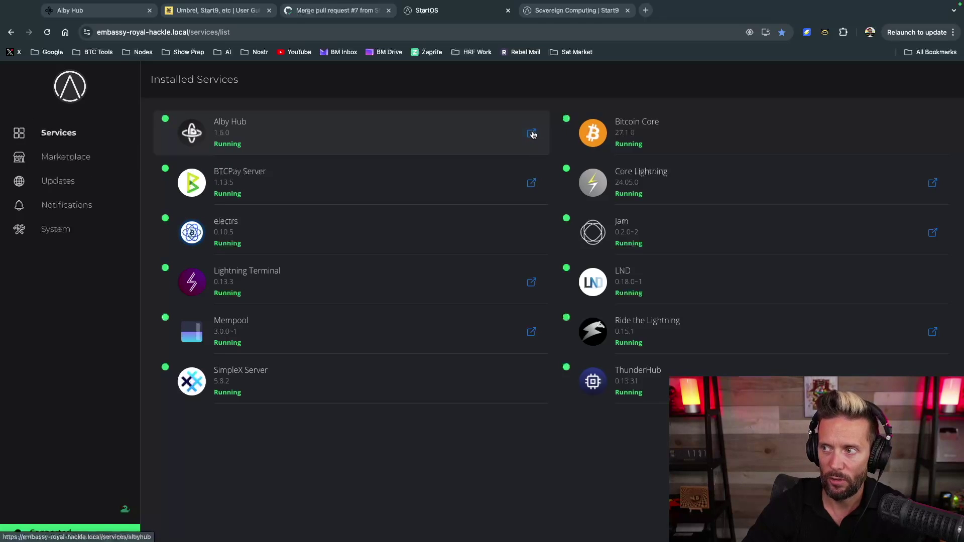
# Step: Launch the Alby Hub web interface and go through the intro slides to the welcome page
pyautogui.click(532, 134)
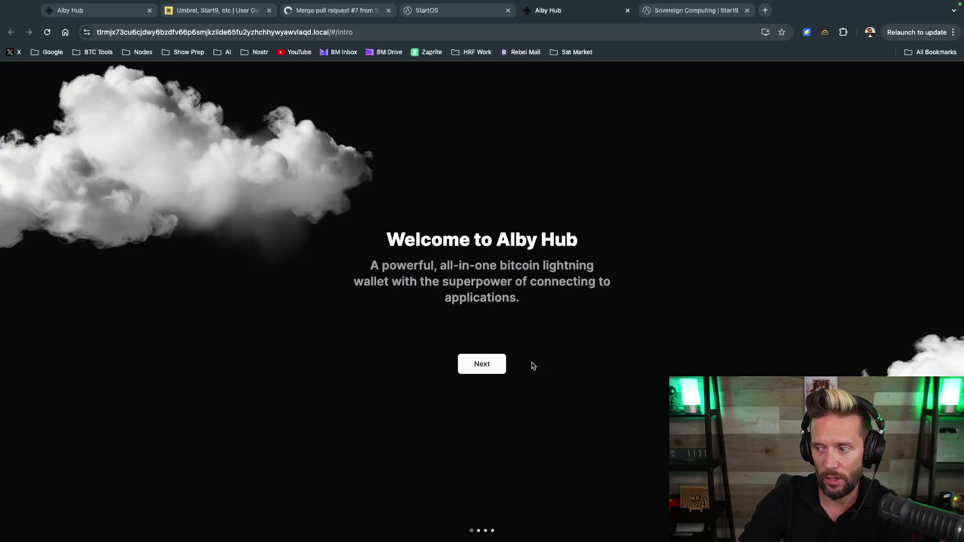
pyautogui.click(483, 364)
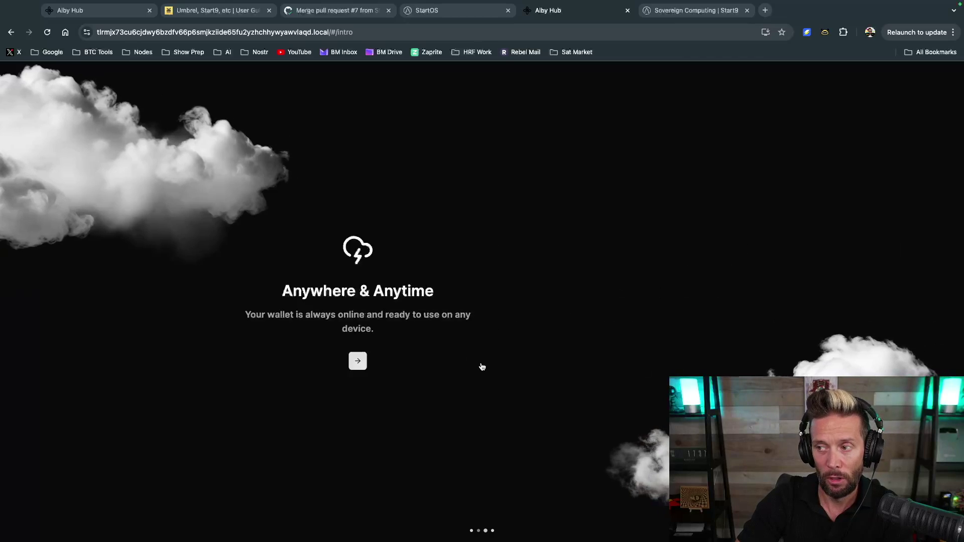
pyautogui.click(482, 364)
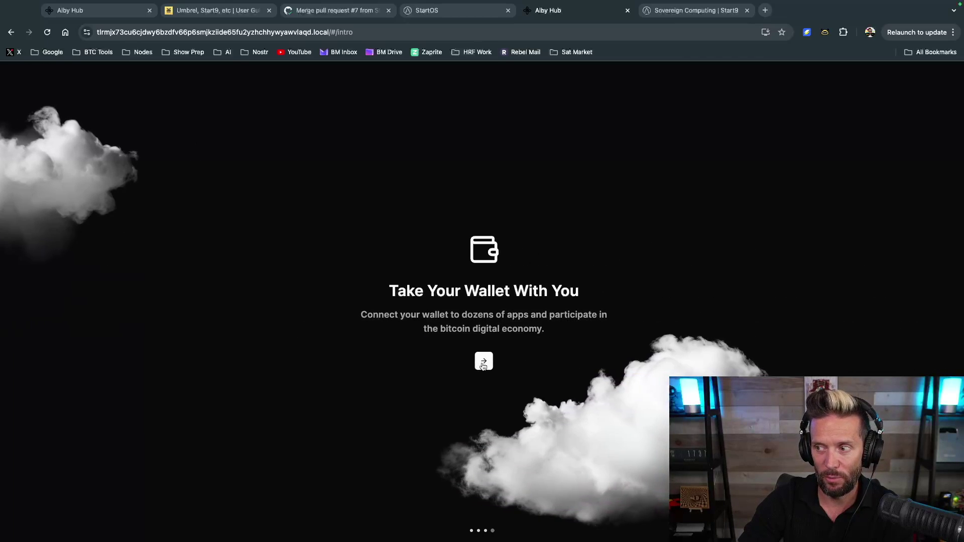
pyautogui.click(483, 364)
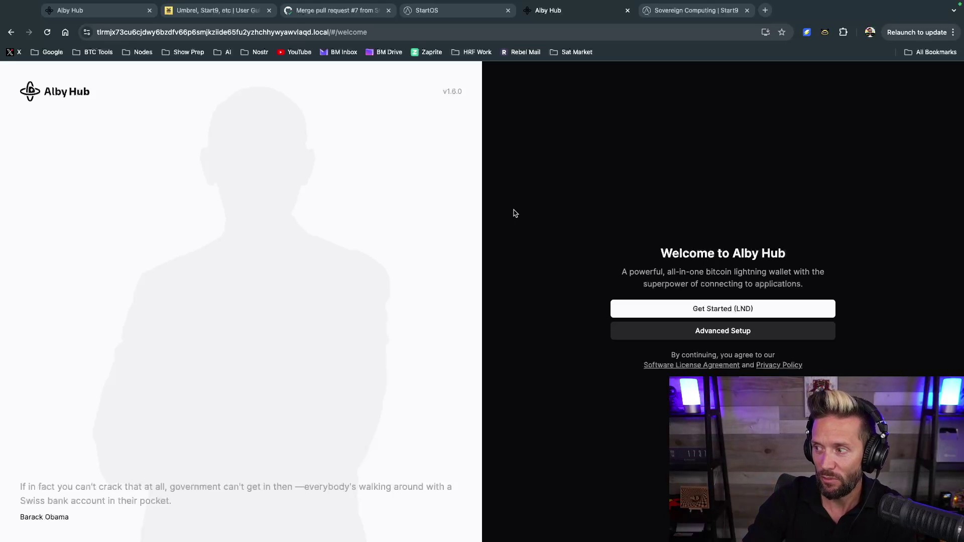
# Step: Take the LND-based Alby Hub setup to the Connect your Alby Account page, then return to StartOS's services
pyautogui.click(702, 309)
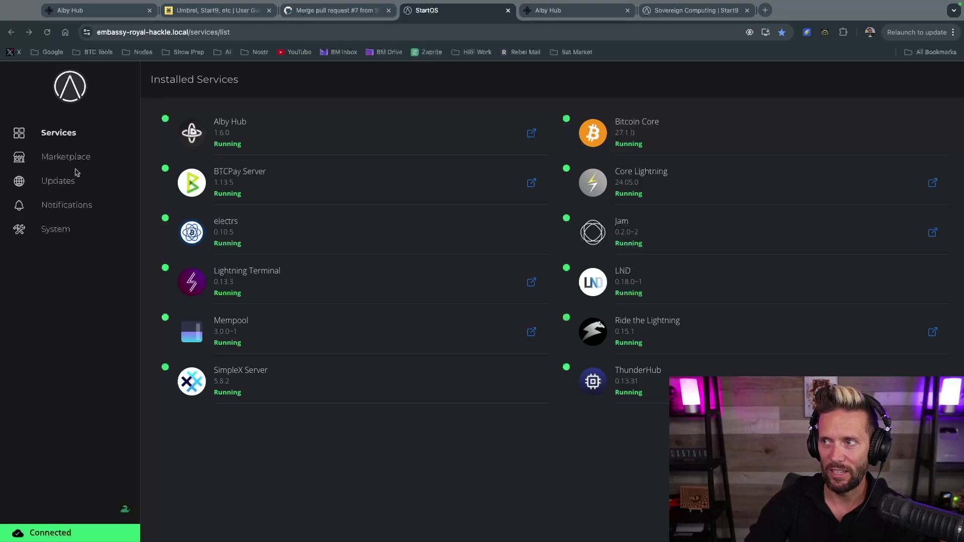
pyautogui.click(579, 12)
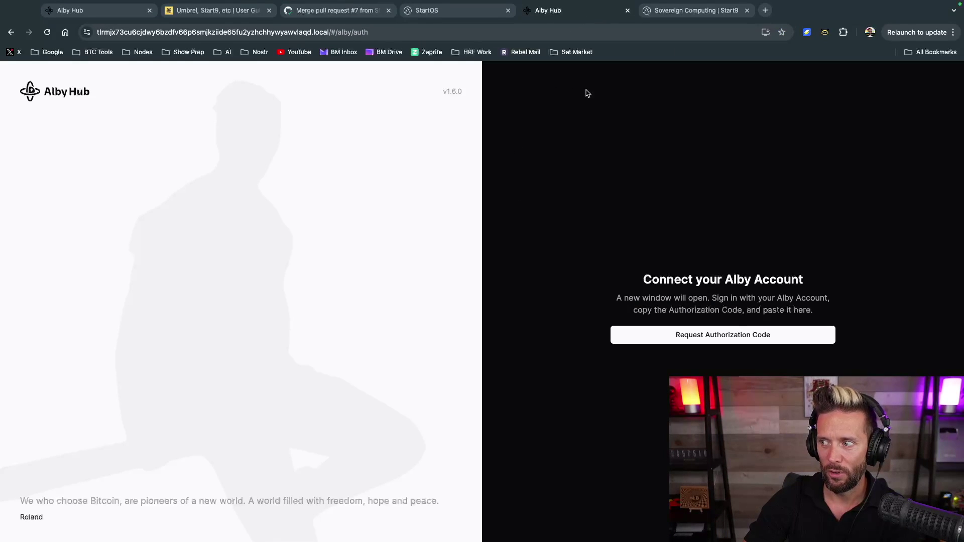
pyautogui.click(451, 15)
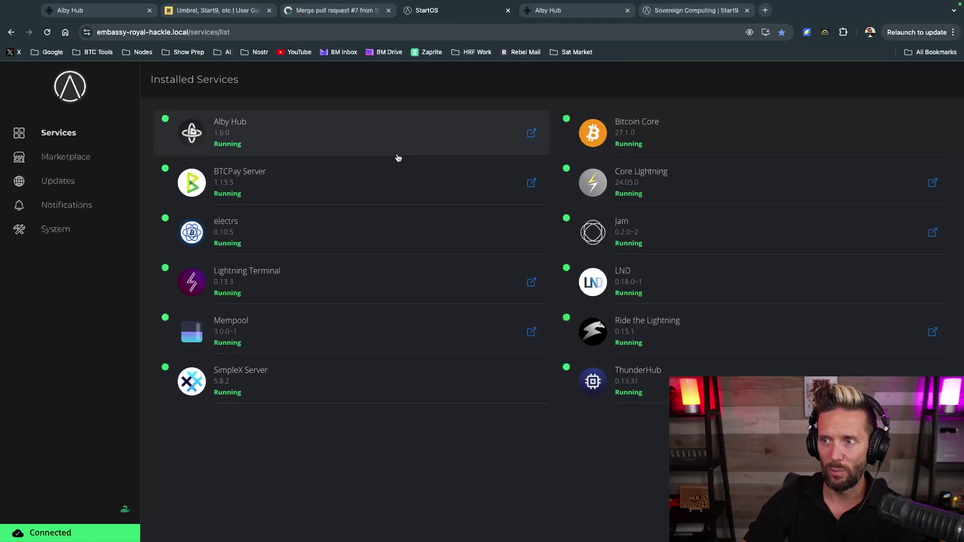